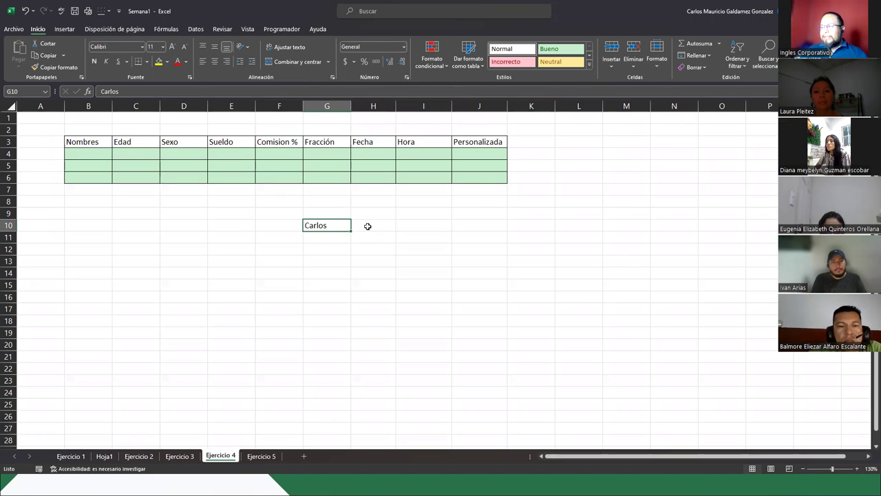
Enter 38 in cell H10, beside the name in G10, and reselect that cell
{"action": "left_click", "coordinate": [366, 228]}
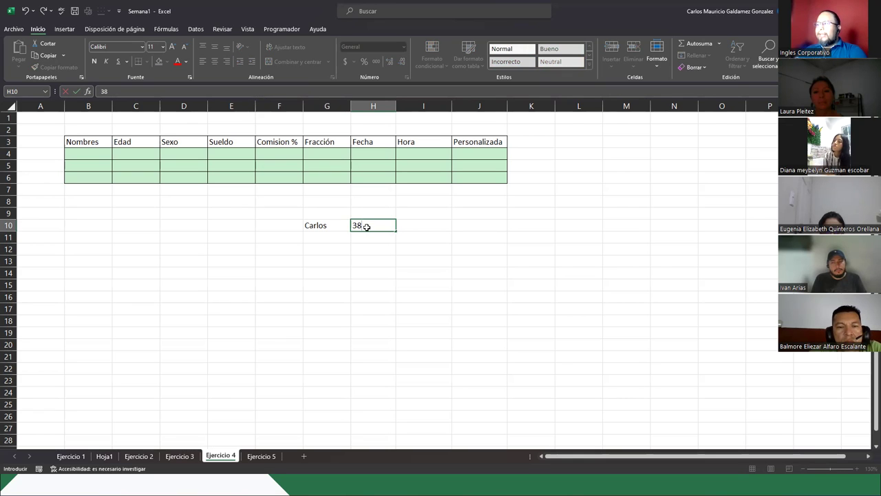
{"action": "key", "text": "Return"}
{"action": "left_click", "coordinate": [367, 227]}
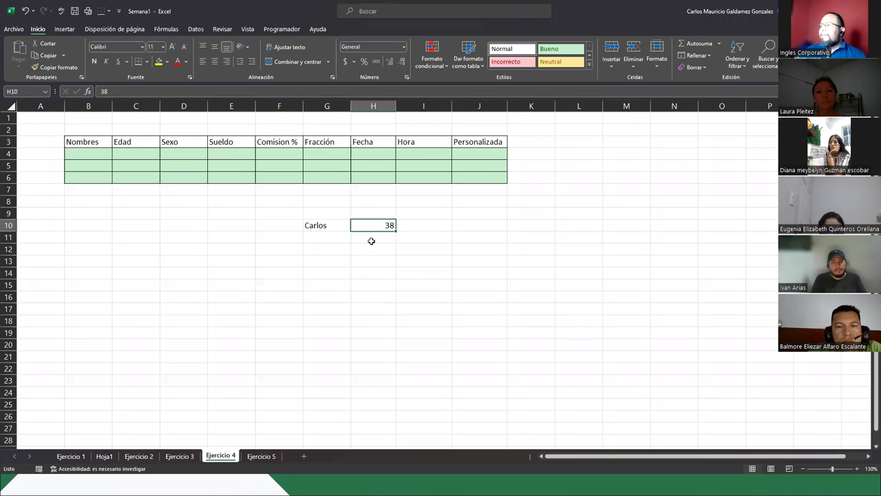
Look through the number format choices and the accounting currency options available for cell H10
{"action": "left_click", "coordinate": [404, 47]}
{"action": "left_click", "coordinate": [371, 224]}
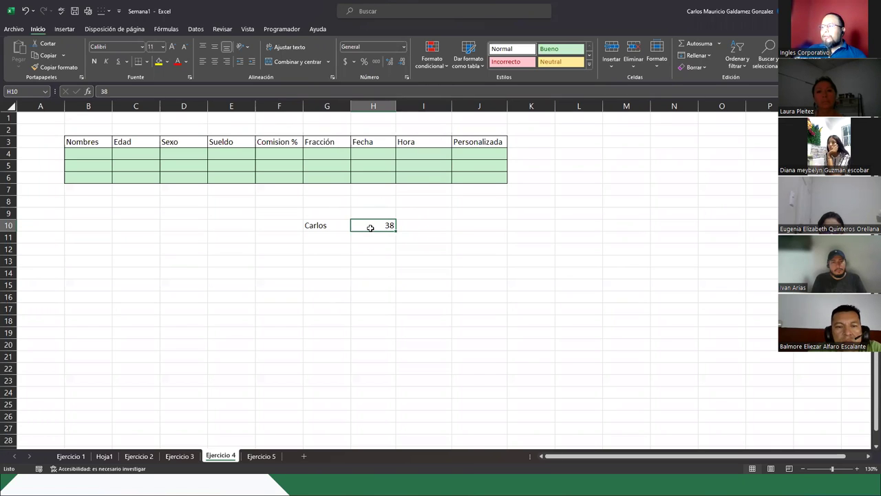
{"action": "right_click", "coordinate": [371, 219]}
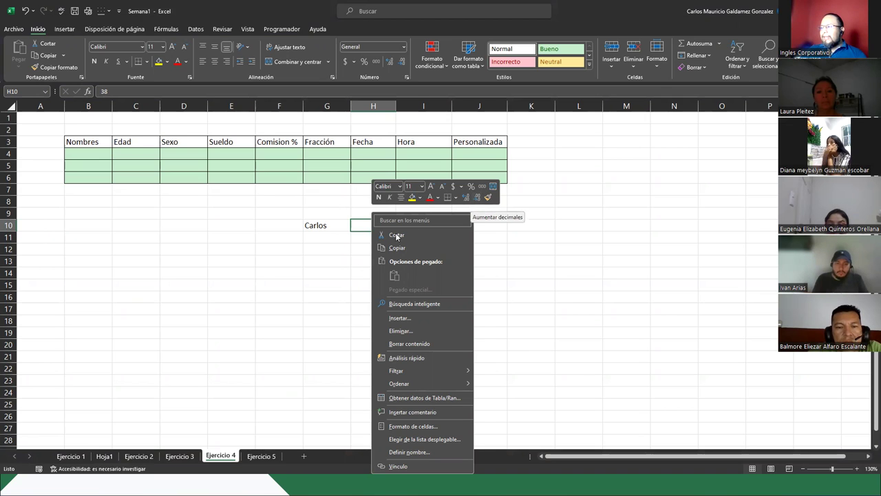
{"action": "left_click", "coordinate": [461, 187]}
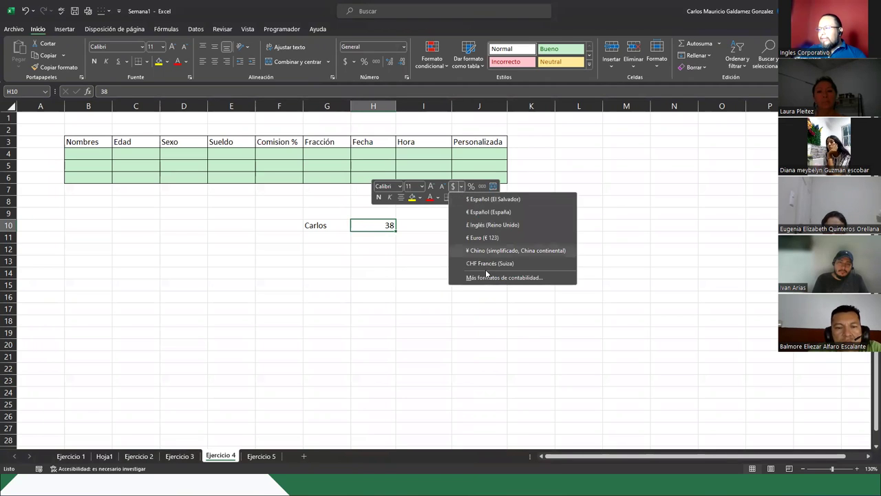
{"action": "left_click", "coordinate": [462, 187]}
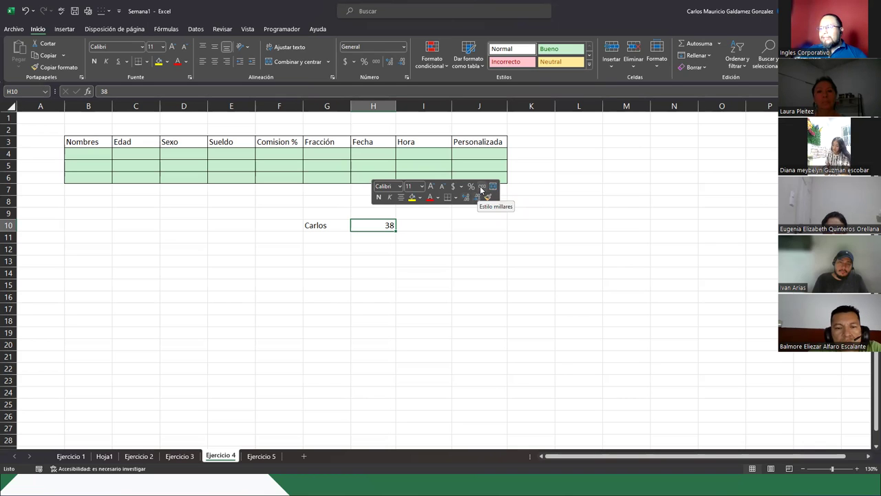
Apply the comma style to H10, add two decimals, and reduce the decimals until none are shown
{"action": "left_click", "coordinate": [481, 188]}
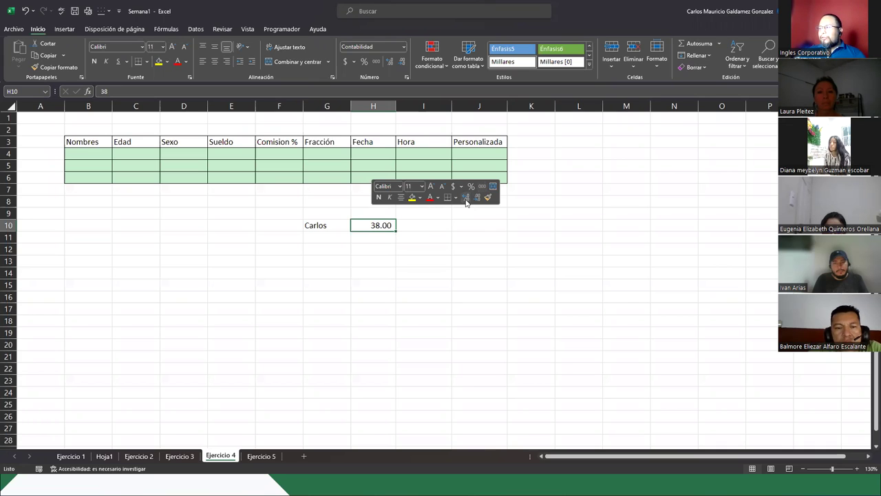
{"action": "left_click", "coordinate": [465, 197]}
{"action": "left_click", "coordinate": [466, 198]}
{"action": "left_click", "coordinate": [475, 199]}
{"action": "left_click", "coordinate": [475, 199]}
{"action": "left_click", "coordinate": [475, 199]}
{"action": "left_click", "coordinate": [475, 198]}
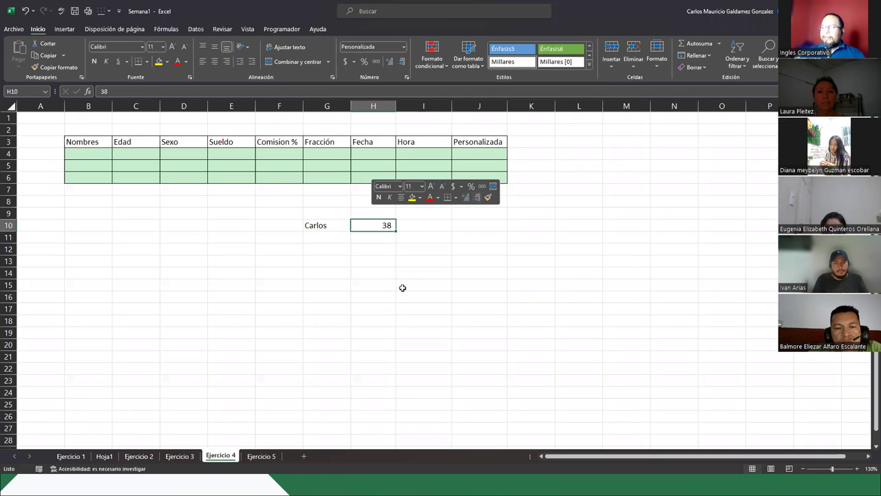
Apply the percent style to H10, and replace it with the dollar accounting format
{"action": "left_click", "coordinate": [472, 187]}
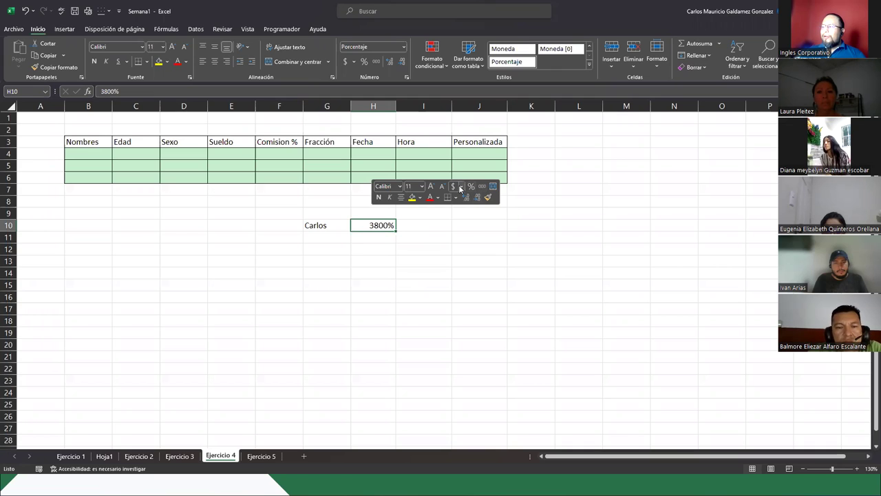
{"action": "left_click", "coordinate": [454, 187]}
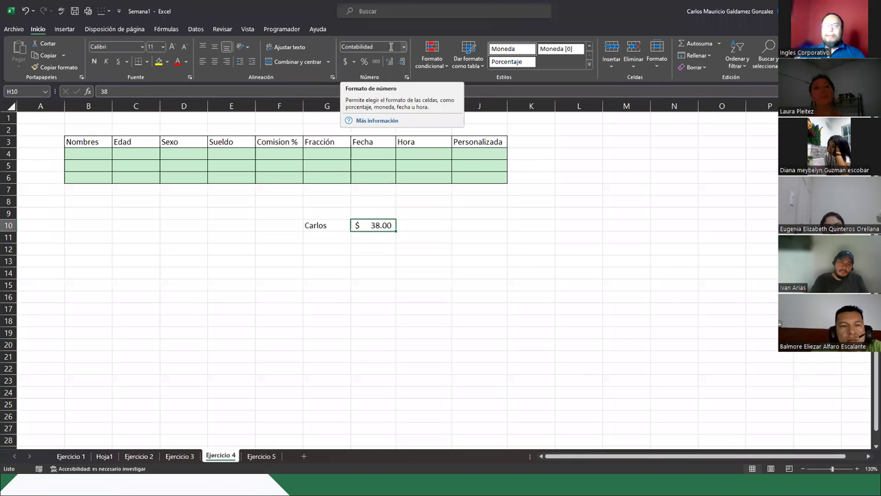
Try the percent style on H10 again and undo it
{"action": "right_click", "coordinate": [381, 233]}
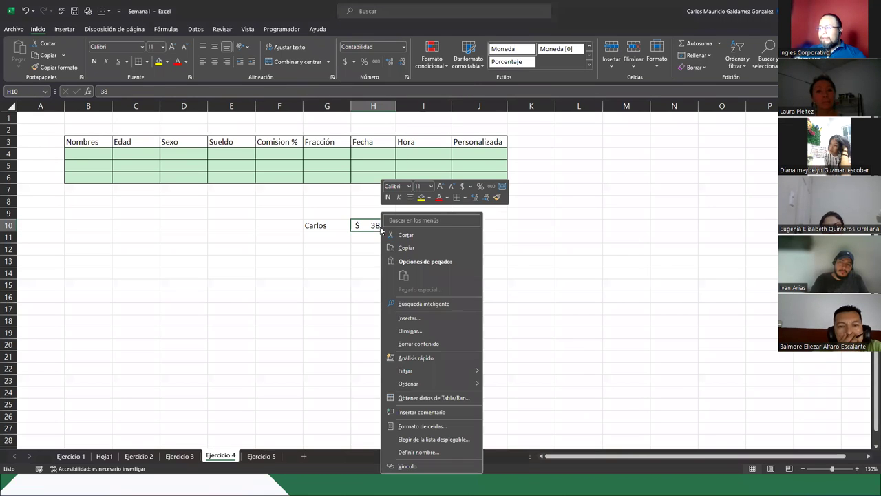
{"action": "left_click", "coordinate": [480, 187]}
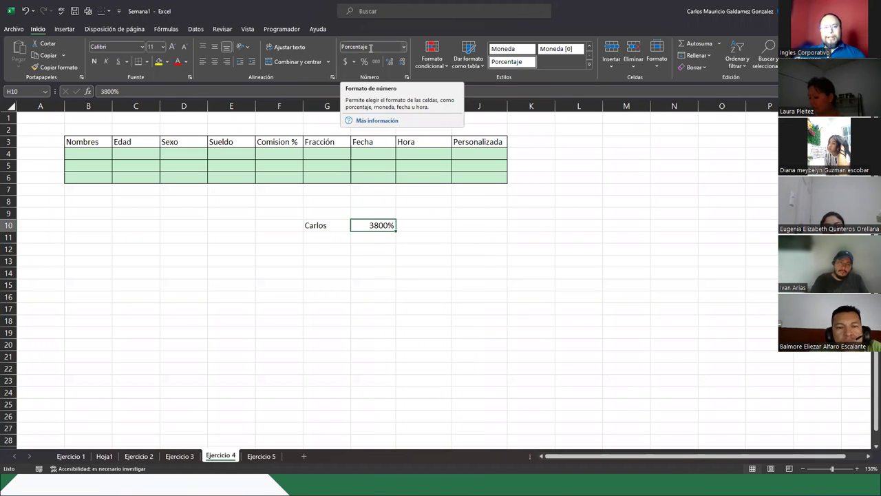
{"action": "key", "text": "ctrl+shift+4"}
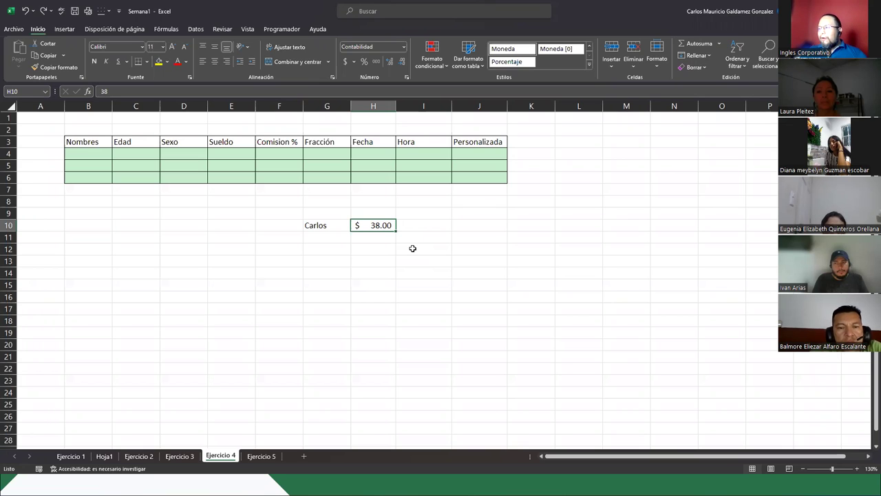
Enter 3% with its percent sign directly in cell H12 and reselect that cell
{"action": "left_click", "coordinate": [380, 251]}
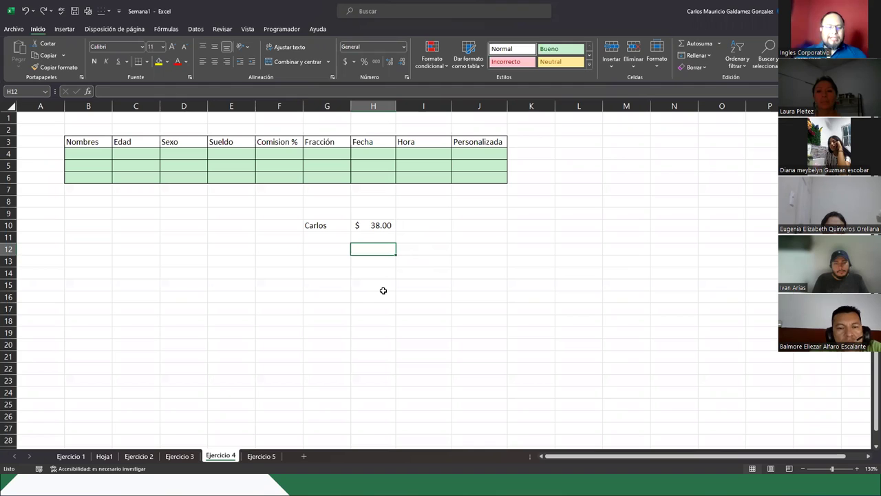
{"action": "type", "text": "2"}
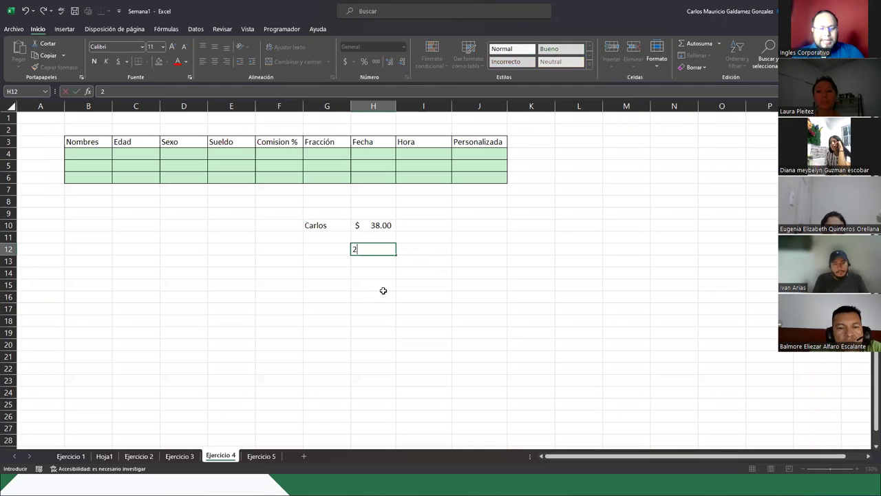
{"action": "type", "text": "3"}
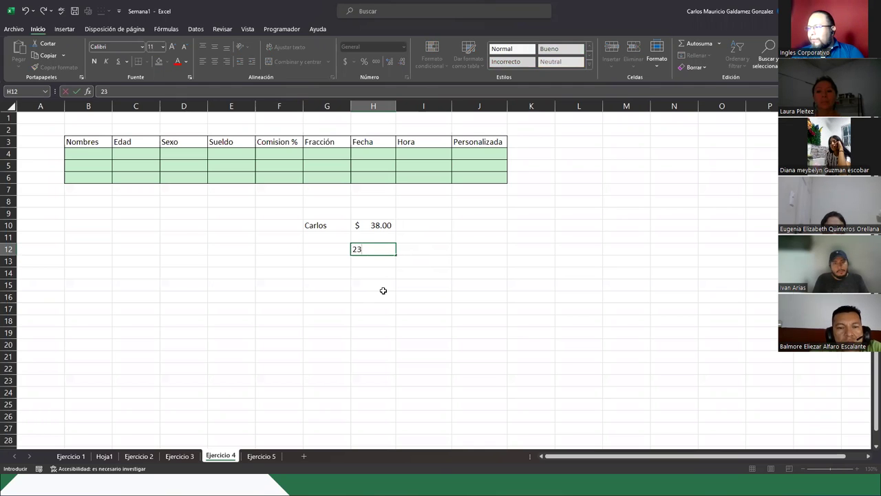
{"action": "type", "text": "3%"}
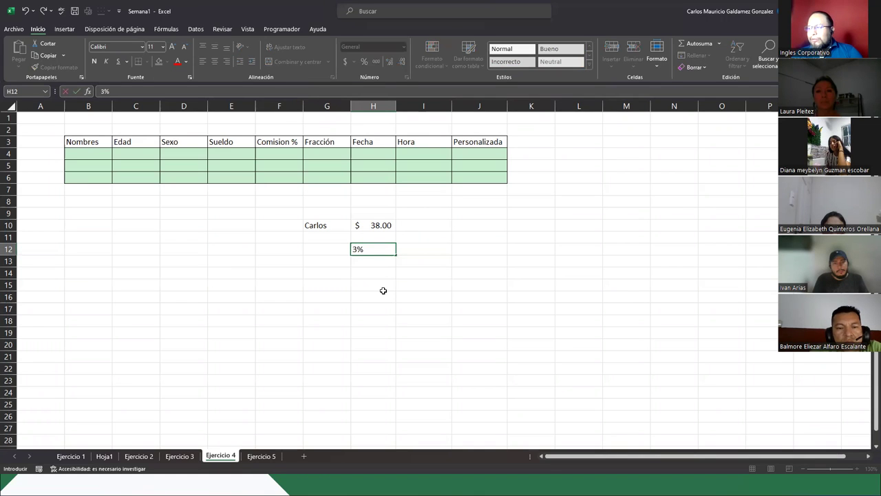
{"action": "key", "text": "Return"}
{"action": "key", "text": "Up"}
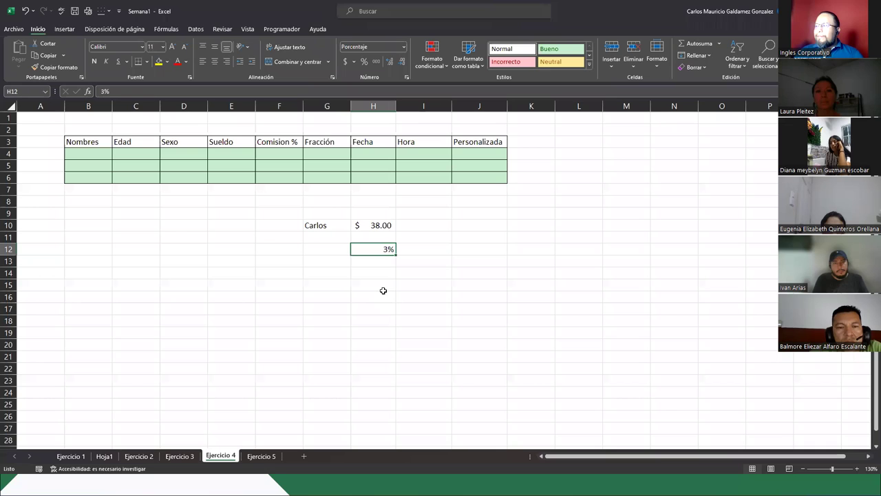
Check the number format and the stored content of cell H12 without changing them
{"action": "left_click", "coordinate": [388, 46]}
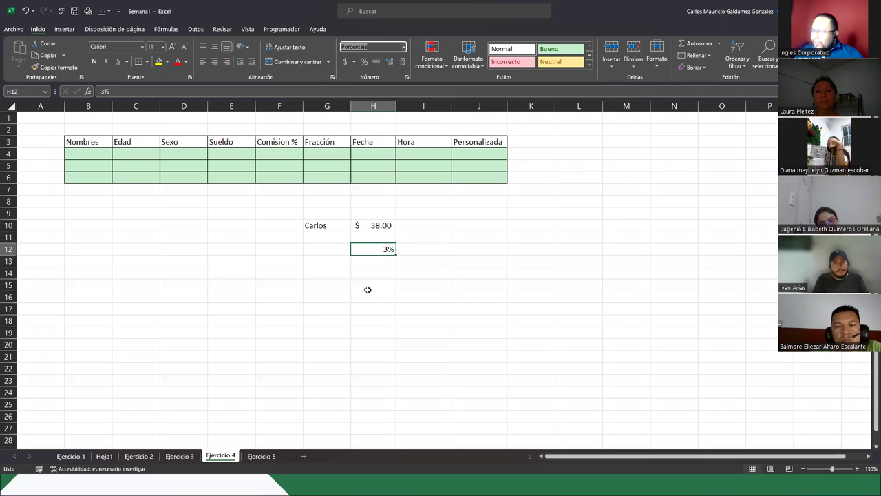
{"action": "left_click", "coordinate": [389, 251]}
{"action": "double_click", "coordinate": [389, 249]}
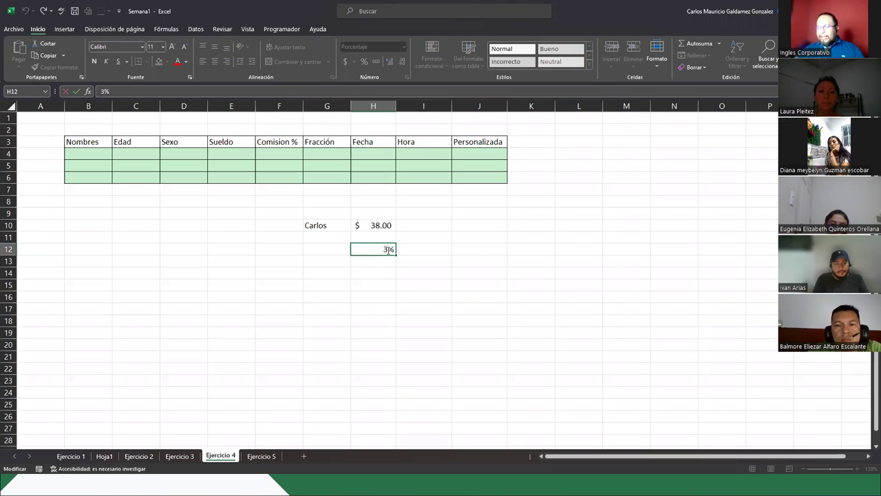
{"action": "key", "text": "Escape"}
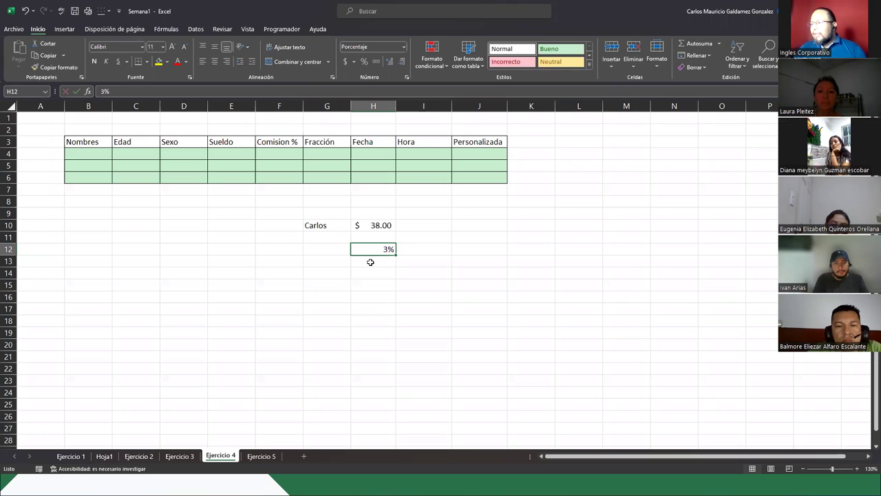
Enter $450.67 with its dollar sign directly in cell H13 and reselect that cell
{"action": "left_click", "coordinate": [370, 261]}
{"action": "type", "text": "$"}
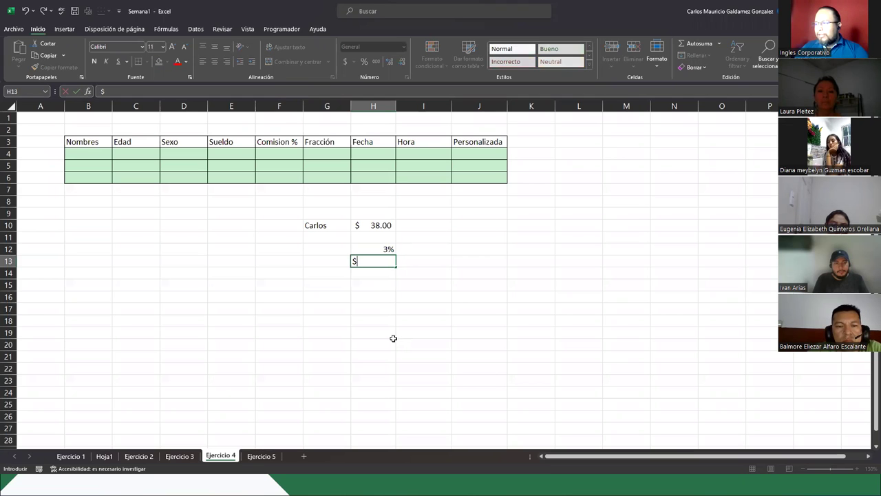
{"action": "type", "text": "450.67"}
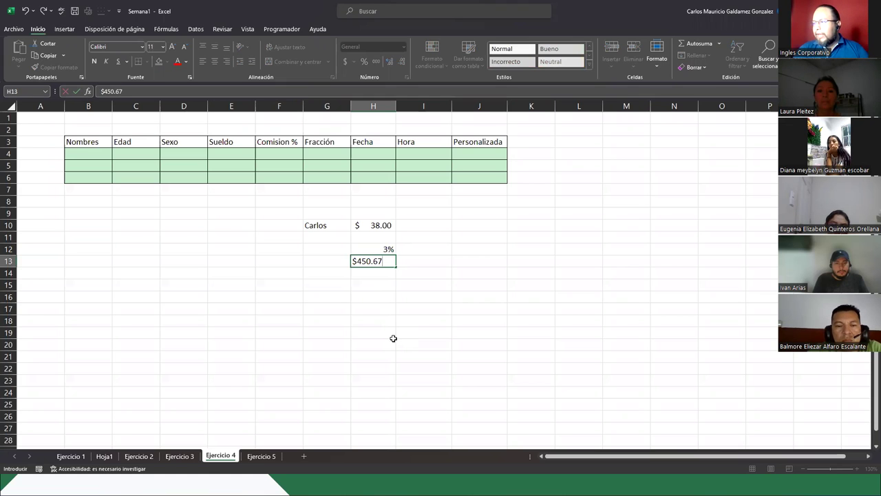
{"action": "key", "text": "Return"}
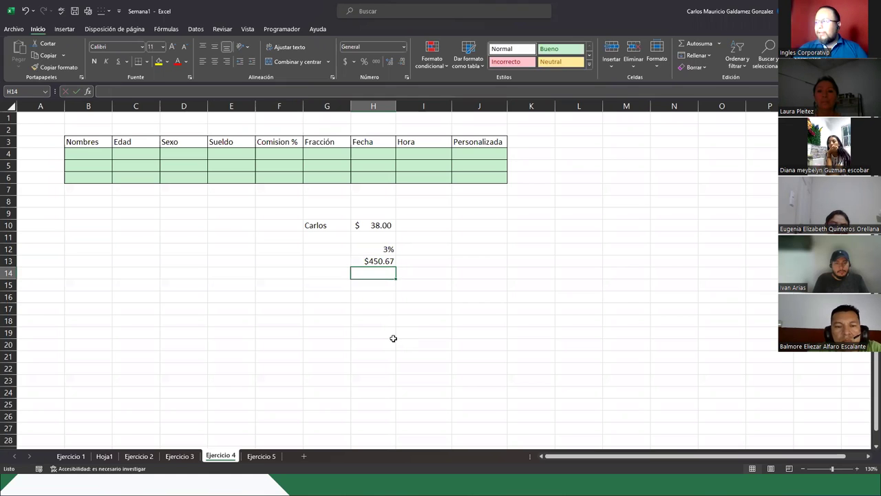
{"action": "key", "text": "Up"}
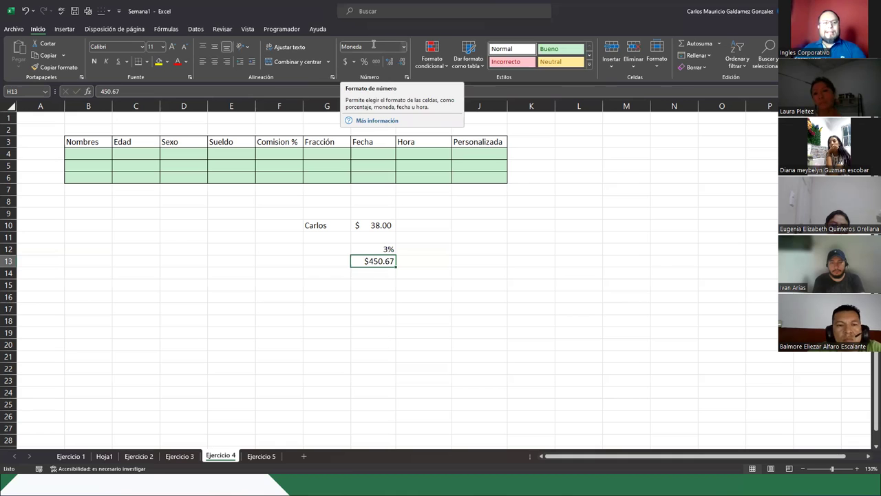
Enter 450.67 without a currency symbol in H14, and select H13:H14 to compare the two amounts
{"action": "left_click", "coordinate": [356, 273]}
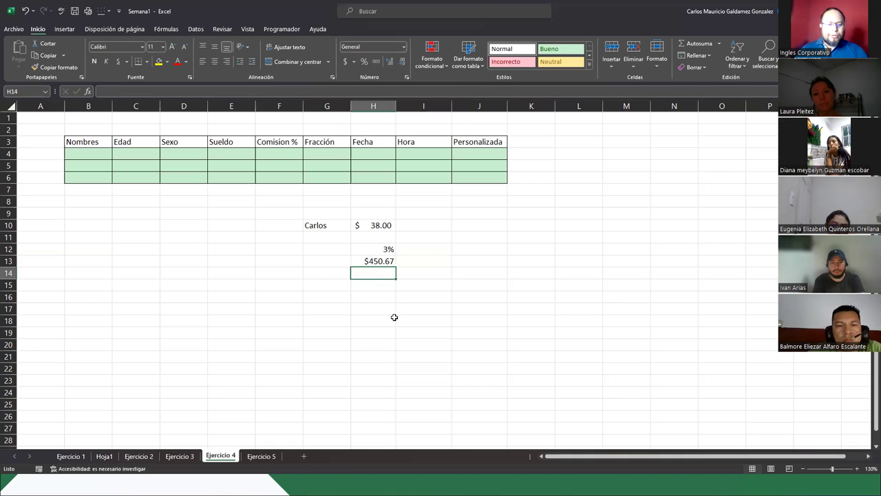
{"action": "type", "text": "450"}
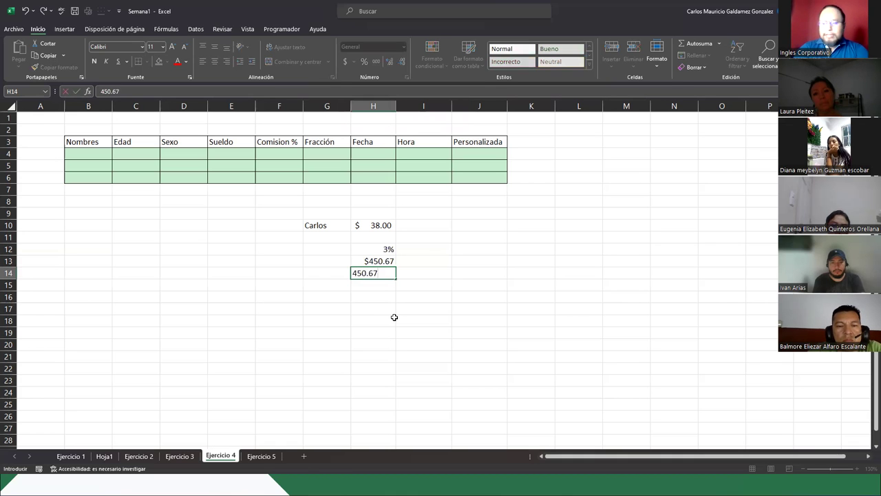
{"action": "type", "text": ".67"}
{"action": "key", "text": "Return"}
{"action": "key", "text": "Up"}
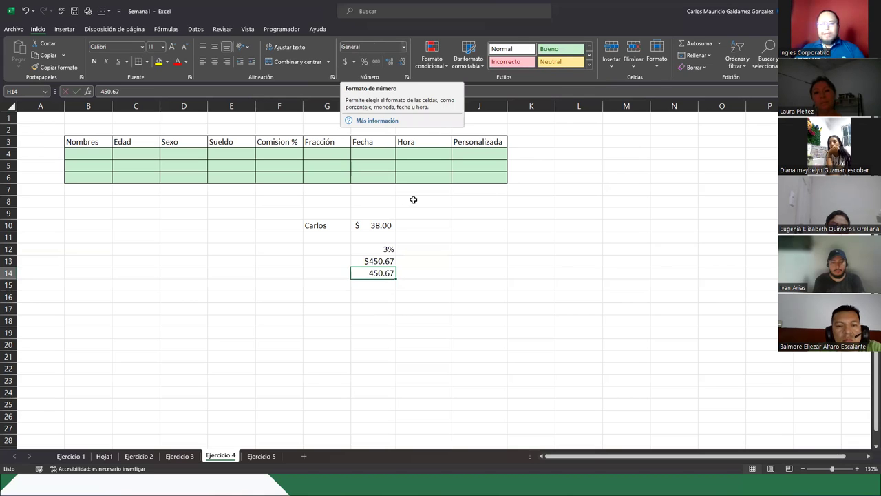
{"action": "left_click", "coordinate": [364, 261]}
{"action": "left_click_drag", "start_coordinate": [364, 261], "coordinate": [364, 275]}
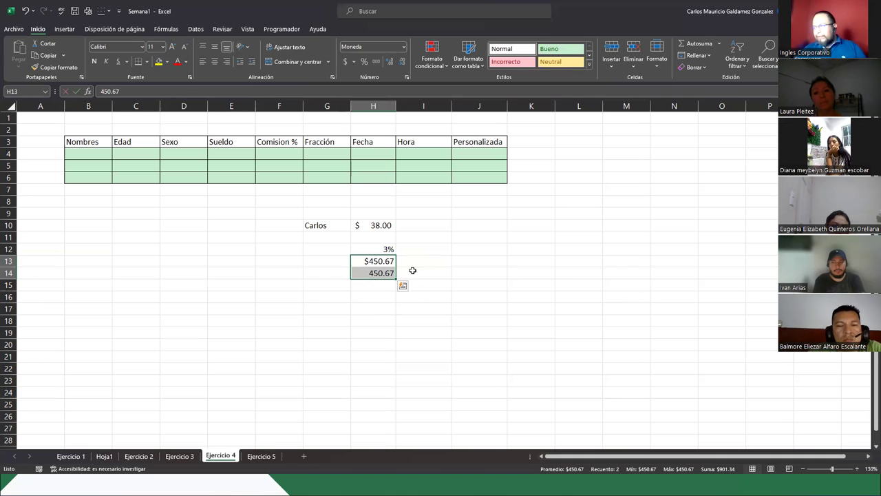
Enter 8.75 in both I13 and I14, beside the two amounts
{"action": "left_click", "coordinate": [412, 264]}
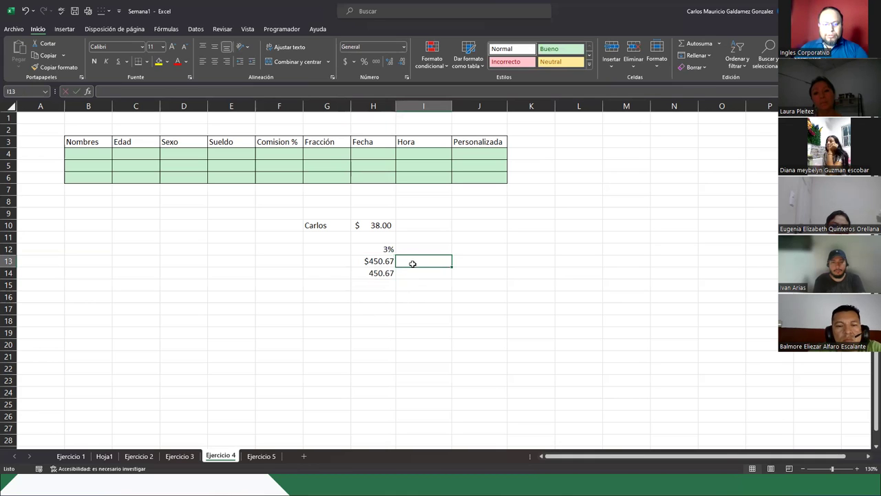
{"action": "type", "text": "8.75"}
{"action": "key", "text": "Return"}
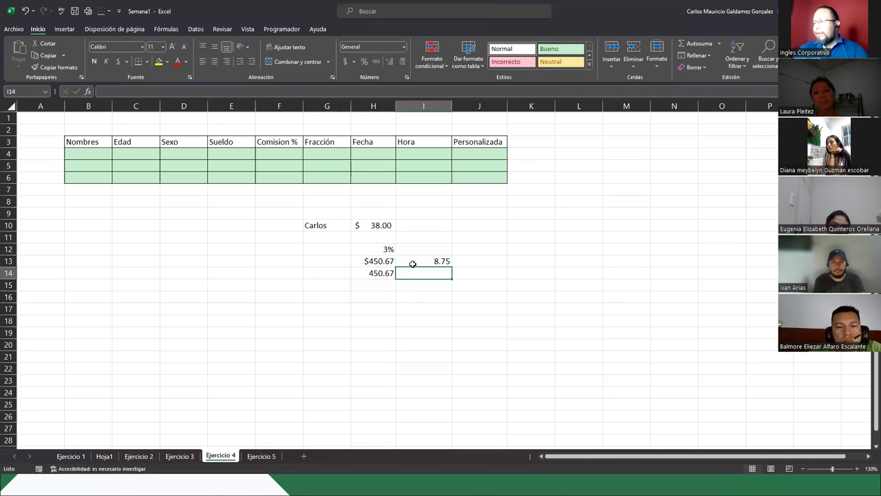
{"action": "type", "text": "8."}
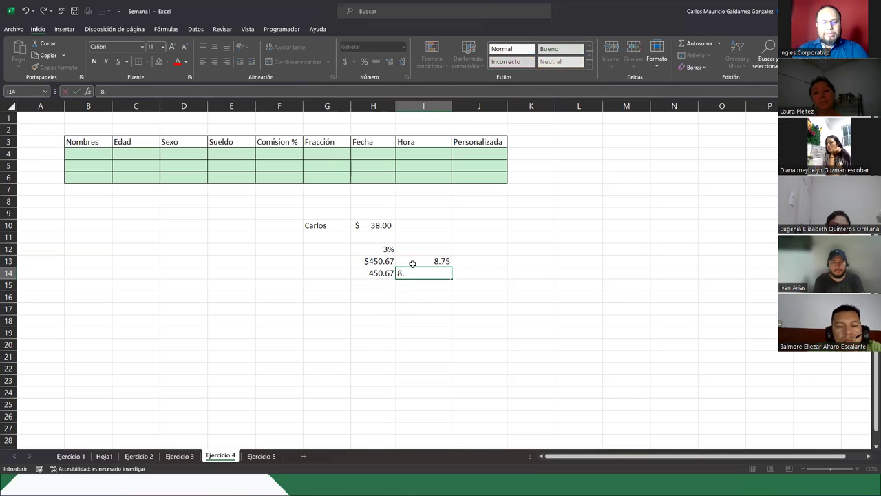
{"action": "type", "text": "75"}
{"action": "key", "text": "Return"}
{"action": "key", "text": "Up"}
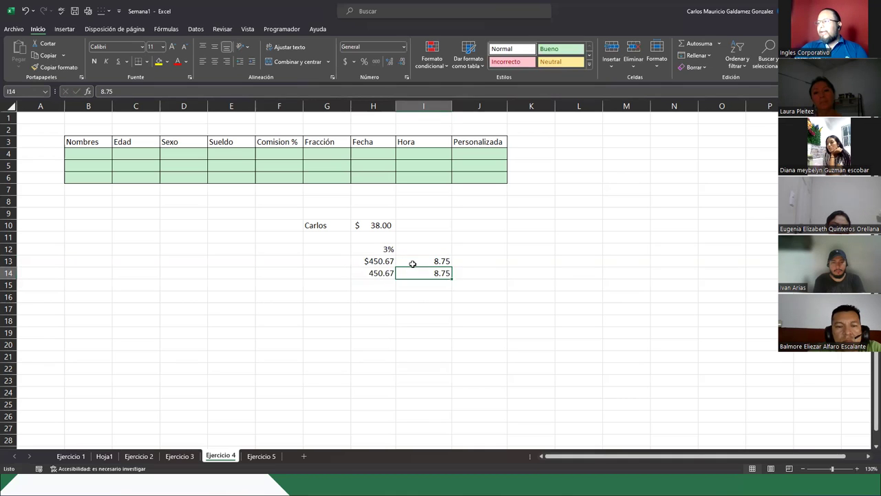
Enter the heading COLONES in cell J12
{"action": "key", "text": "Up"}
{"action": "key", "text": "Right"}
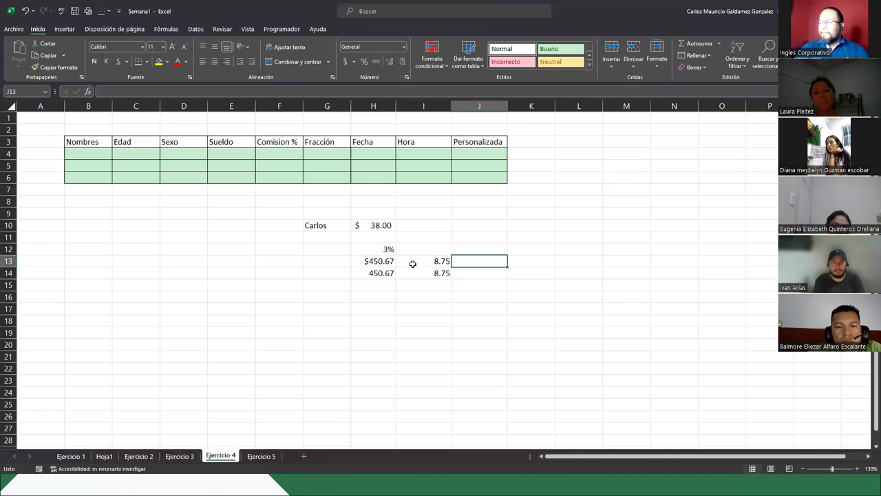
{"action": "key", "text": "Up"}
{"action": "type", "text": "COLONES"}
{"action": "key", "text": "Return"}
Enter the formula =H13*I13 in J13 to convert the first amount to colones, and reselect the result
{"action": "type", "text": "="}
{"action": "key", "text": "Left"}
{"action": "key", "text": "Left"}
{"action": "type", "text": "*"}
{"action": "key", "text": "Left"}
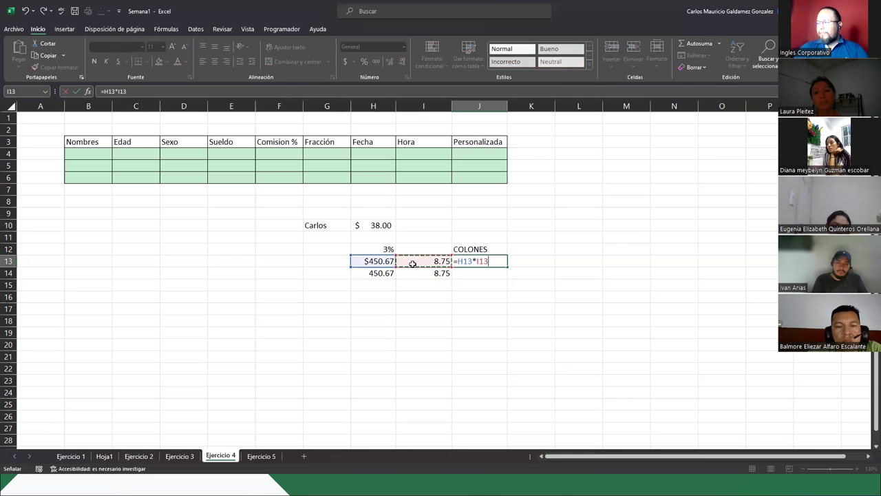
{"action": "key", "text": "Return"}
{"action": "key", "text": "Up"}
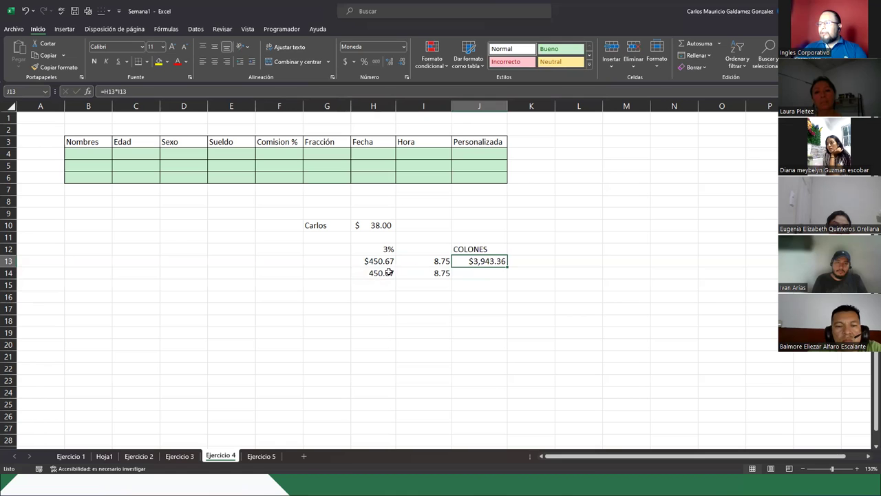
Enter the formula =H14*I14 in J14 to convert the amount without a currency symbol
{"action": "left_click_drag", "start_coordinate": [389, 273], "coordinate": [433, 275]}
{"action": "left_click", "coordinate": [443, 274]}
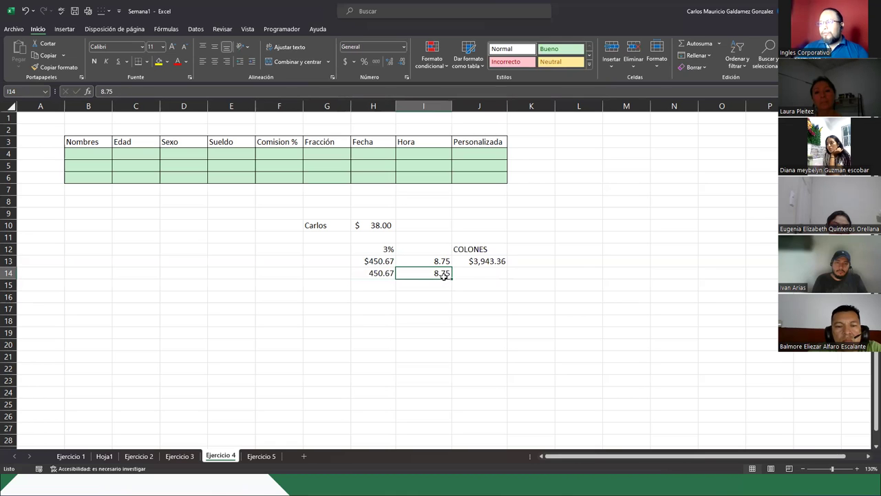
{"action": "left_click", "coordinate": [486, 273]}
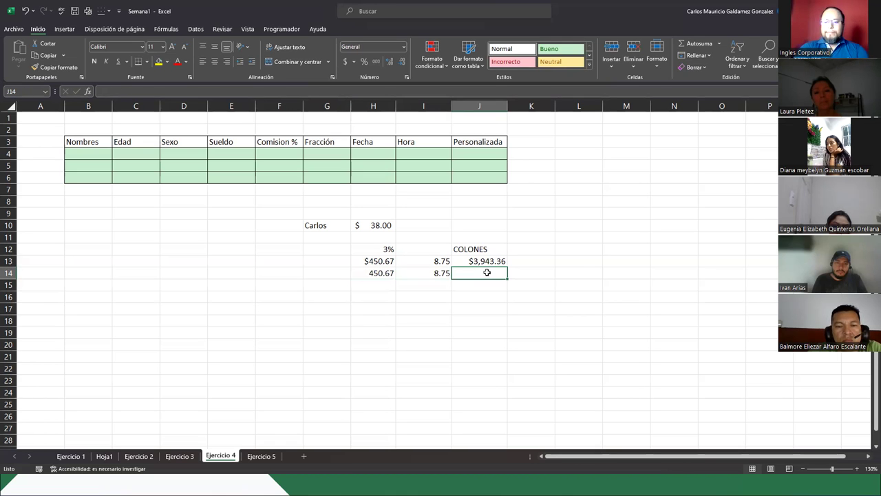
{"action": "type", "text": "="}
{"action": "key", "text": "Left"}
{"action": "key", "text": "Left"}
{"action": "type", "text": "*"}
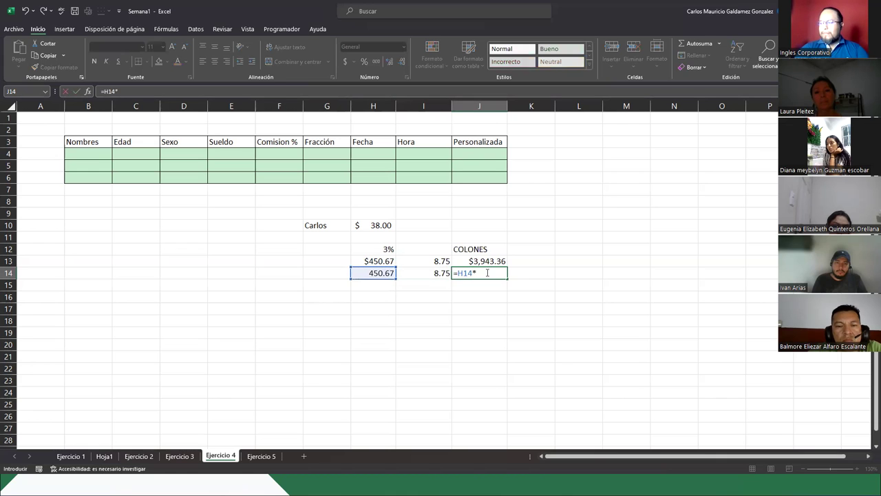
{"action": "key", "text": "Left"}
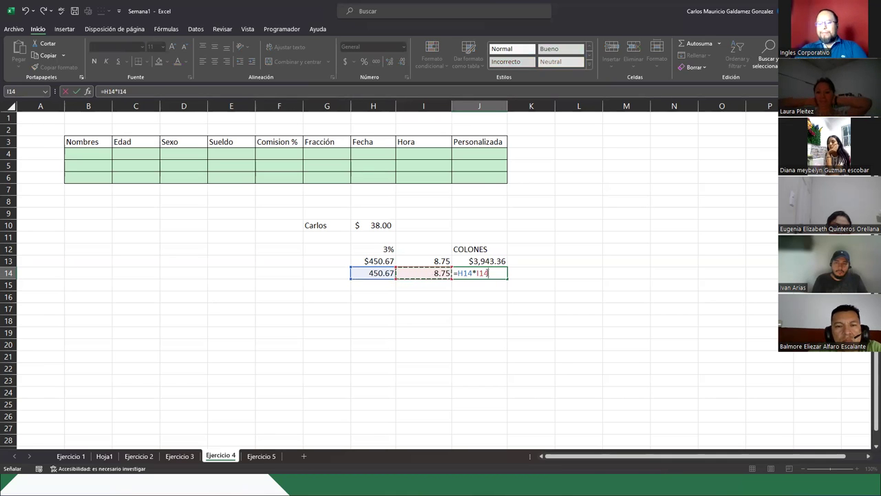
{"action": "key", "text": "Return"}
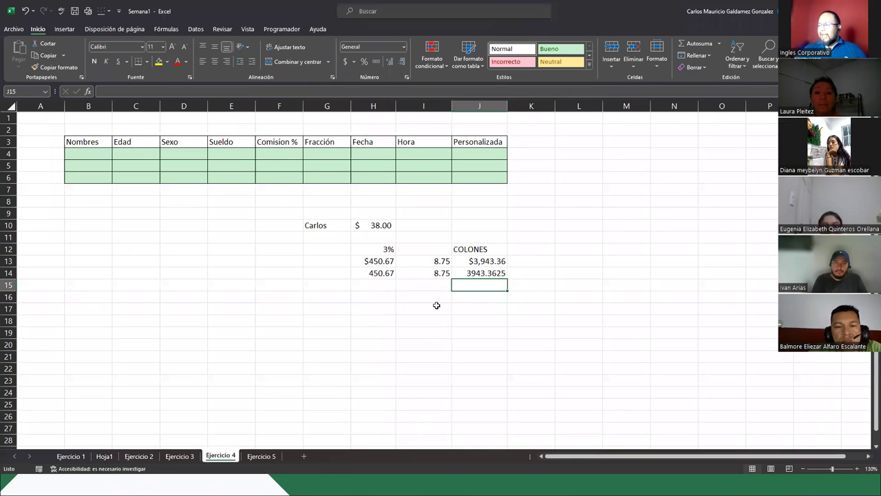
Apply the Moneda number format to J14 and select J13:J14 to compare both converted amounts
{"action": "left_click", "coordinate": [471, 274]}
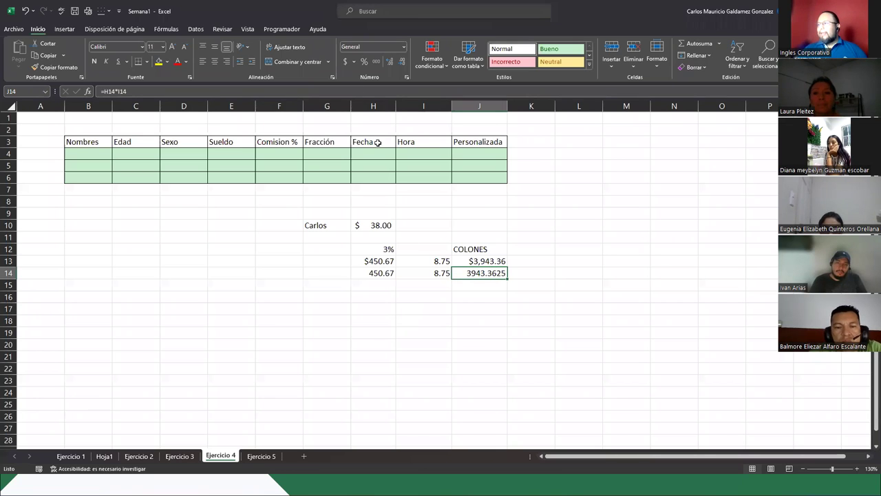
{"action": "left_click", "coordinate": [404, 48]}
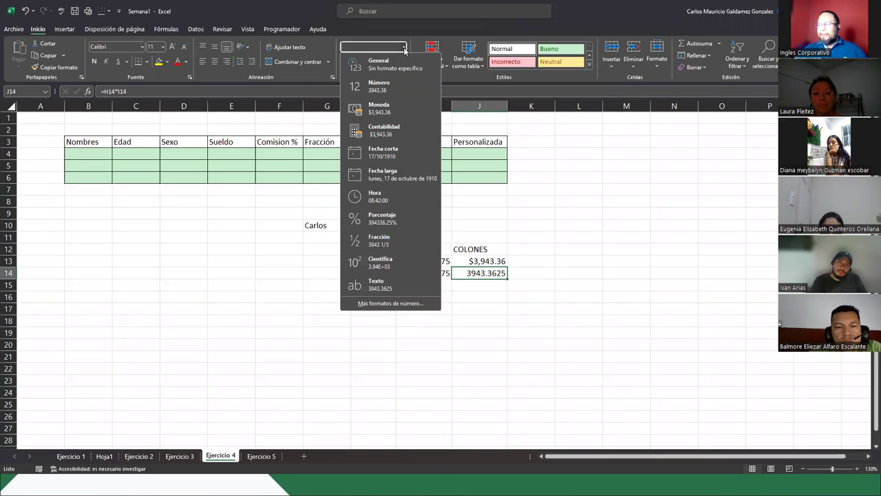
{"action": "left_click", "coordinate": [393, 114]}
{"action": "left_click_drag", "start_coordinate": [477, 261], "coordinate": [477, 274]}
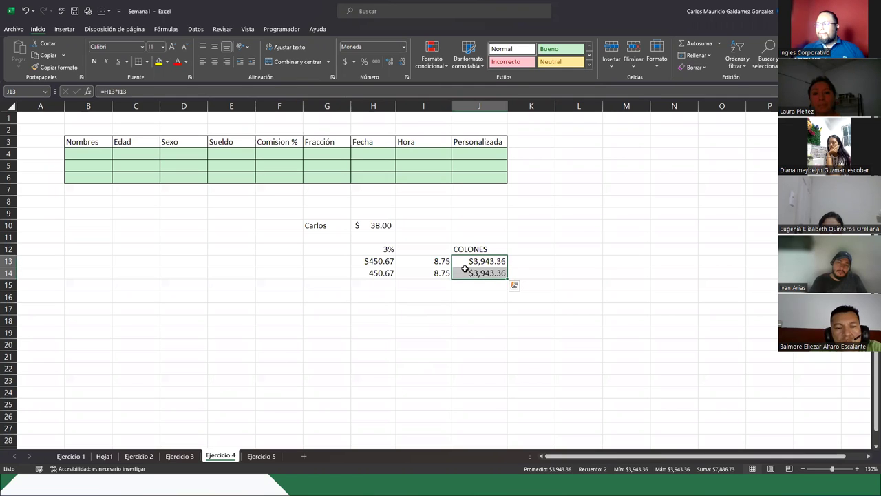
{"action": "left_click", "coordinate": [465, 269]}
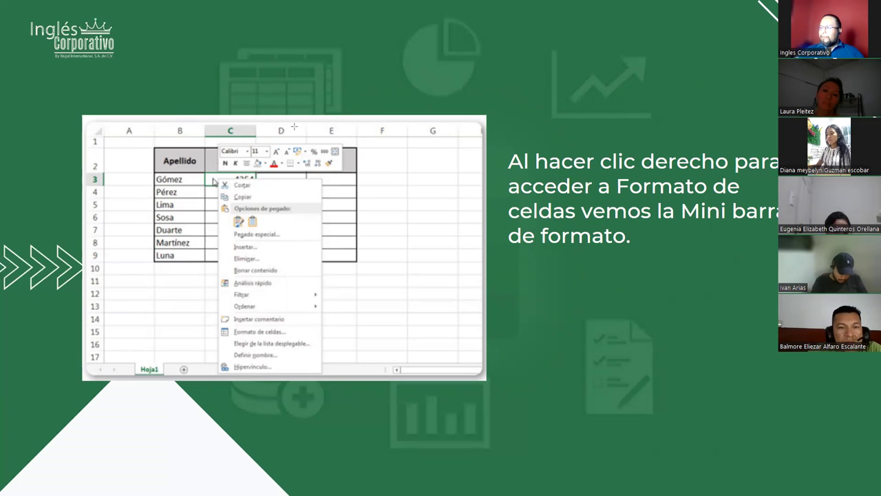
{"action": "left_click_drag", "start_coordinate": [310, 93], "coordinate": [296, 144]}
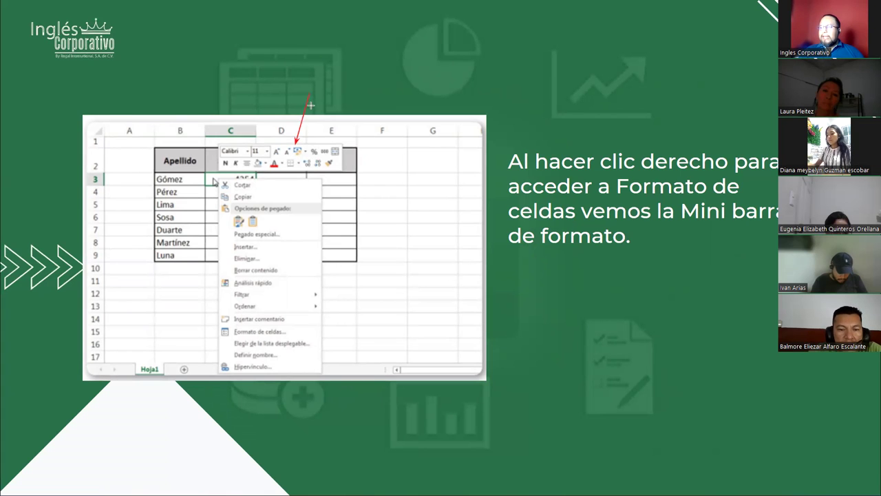
{"action": "left_click_drag", "start_coordinate": [330, 87], "coordinate": [315, 142]}
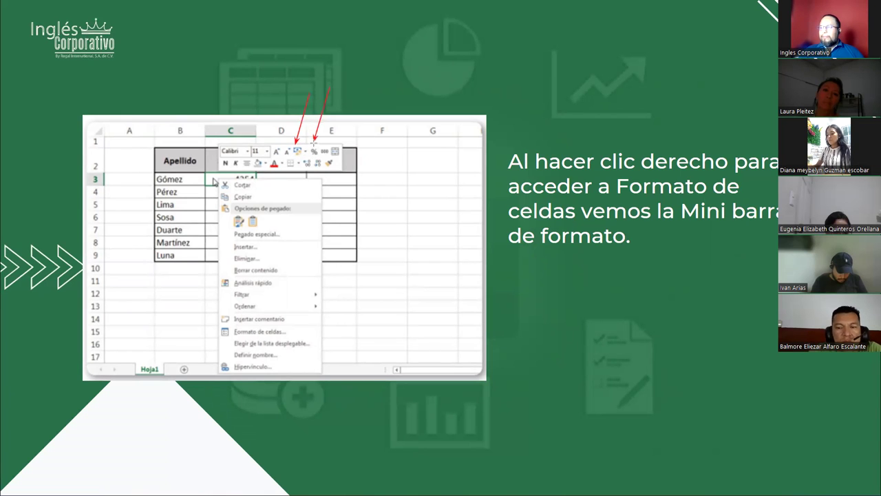
{"action": "left_click_drag", "start_coordinate": [354, 76], "coordinate": [328, 145]}
{"action": "left_click_drag", "start_coordinate": [319, 239], "coordinate": [305, 173]}
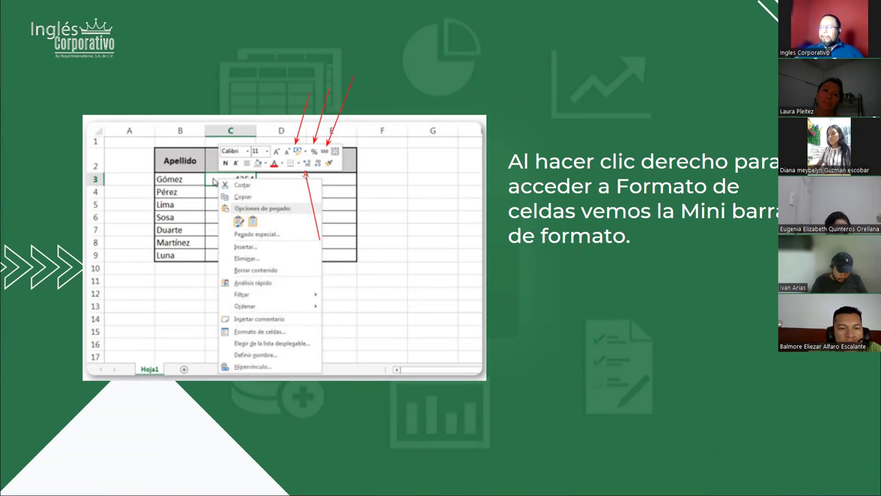
{"action": "left_click_drag", "start_coordinate": [338, 229], "coordinate": [322, 170]}
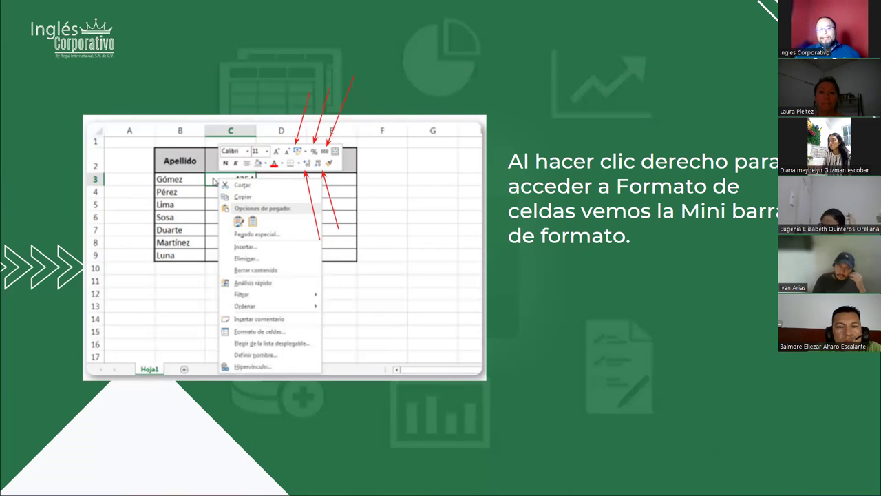
Switch back to the Excel workbook and enter 1500 in both H18 and H19
{"action": "key", "text": "alt+Tab"}
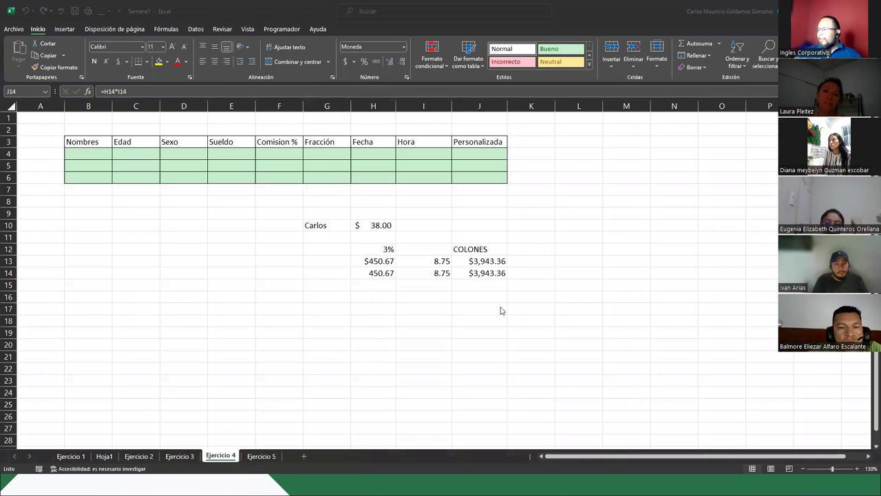
{"action": "left_click", "coordinate": [363, 320]}
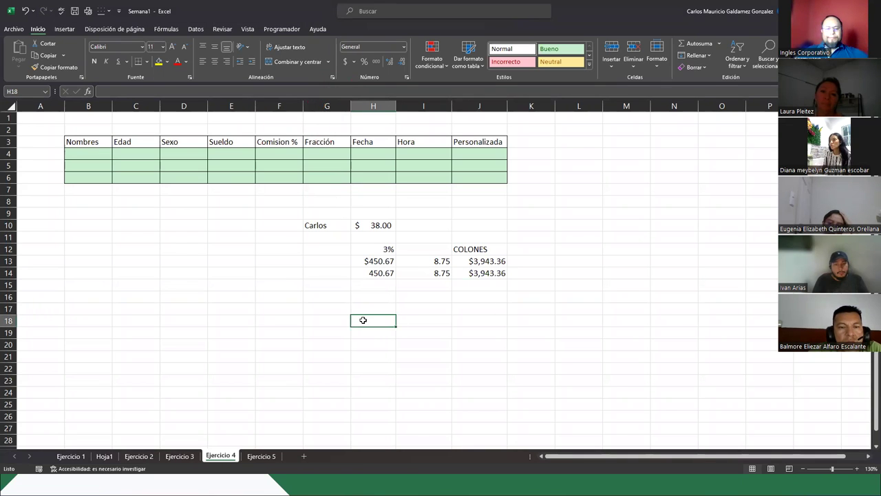
{"action": "type", "text": "1500"}
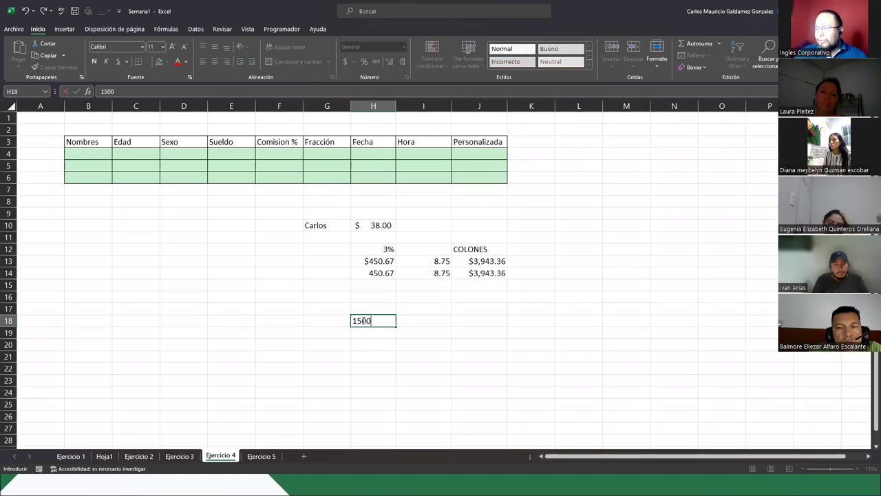
{"action": "key", "text": "Return"}
{"action": "type", "text": "1"}
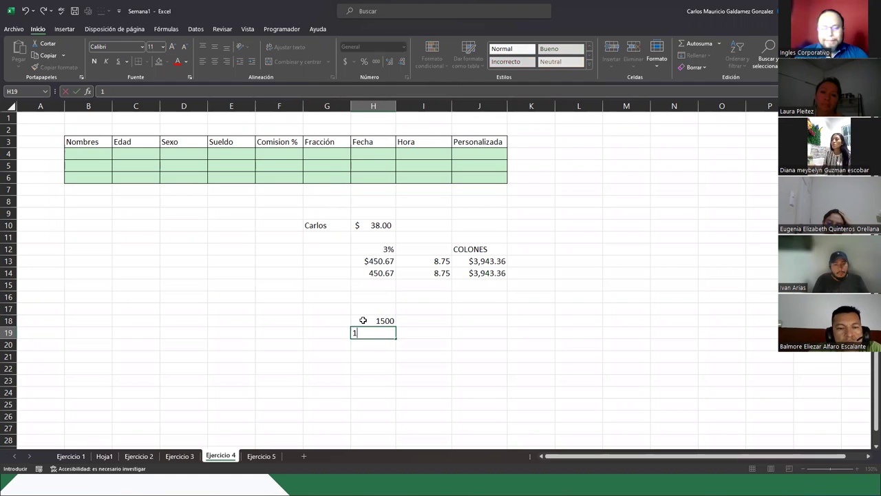
{"action": "type", "text": "500"}
{"action": "key", "text": "Return"}
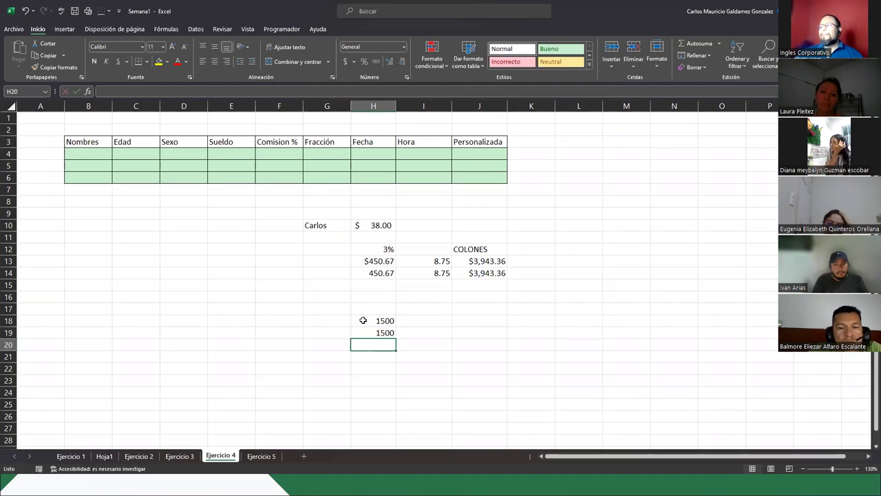
Apply the Moneda format to H18 and widen column H
{"action": "left_click", "coordinate": [362, 320]}
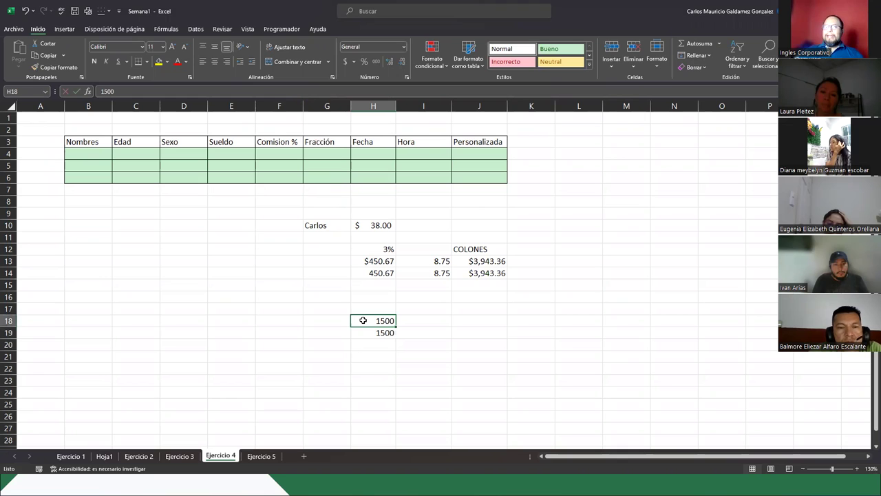
{"action": "left_click", "coordinate": [403, 47]}
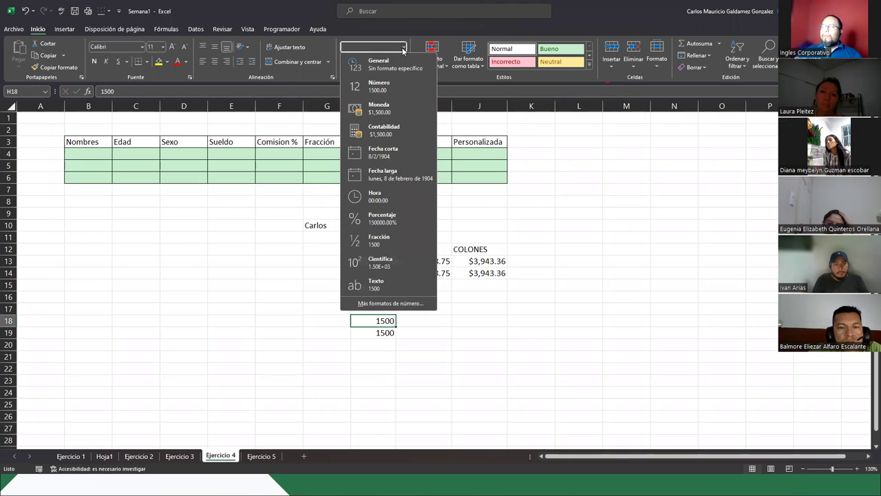
{"action": "left_click", "coordinate": [390, 112]}
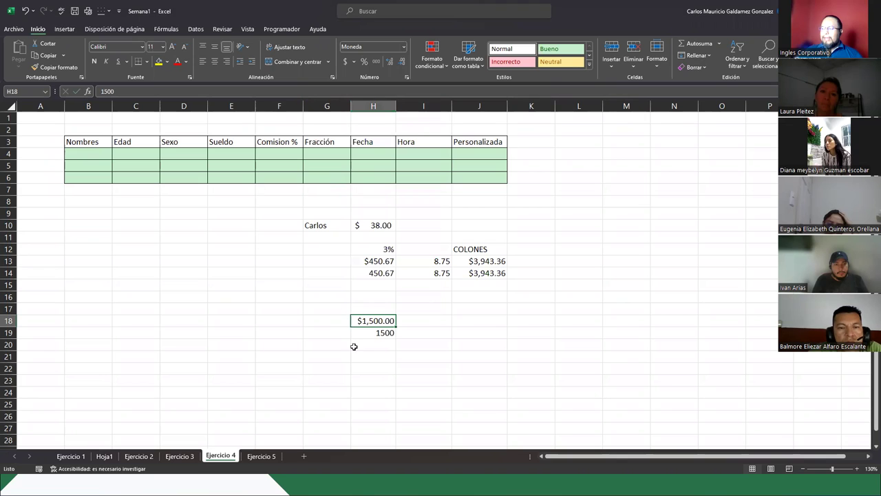
{"action": "left_click_drag", "start_coordinate": [397, 106], "coordinate": [415, 110]}
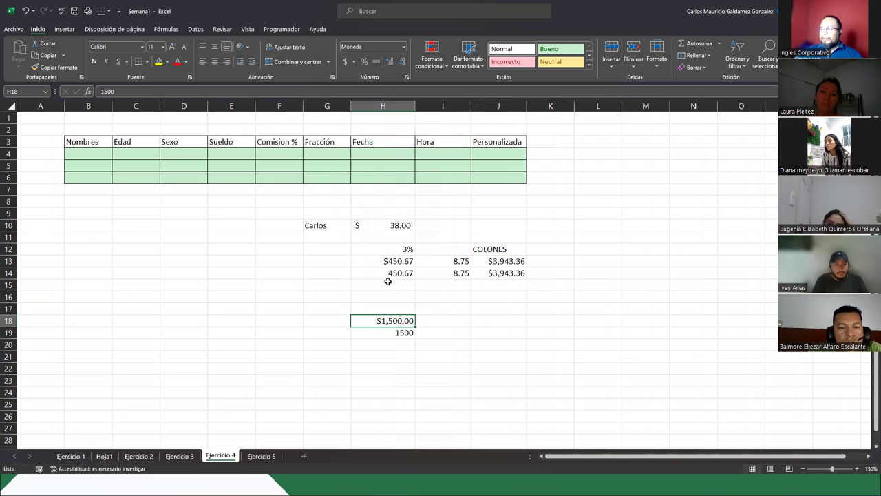
Apply the Contabilidad format to H19, and review the list of number formats without changing the choice
{"action": "left_click", "coordinate": [384, 330]}
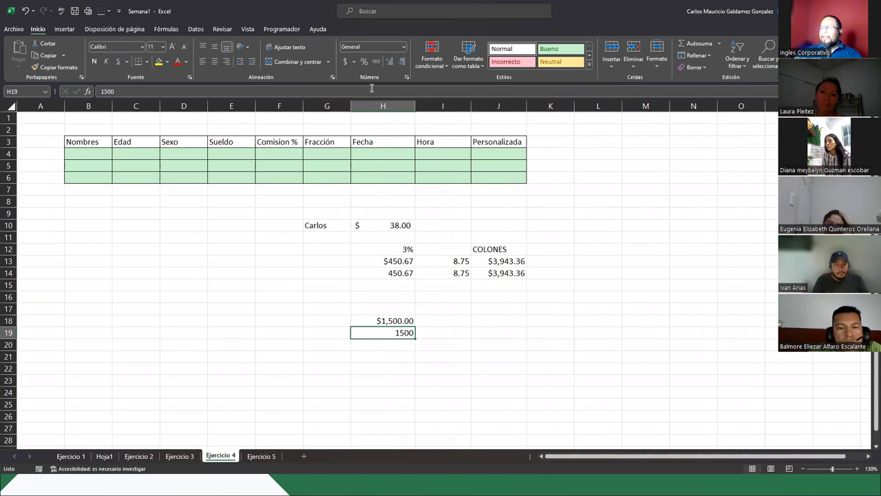
{"action": "left_click", "coordinate": [403, 47]}
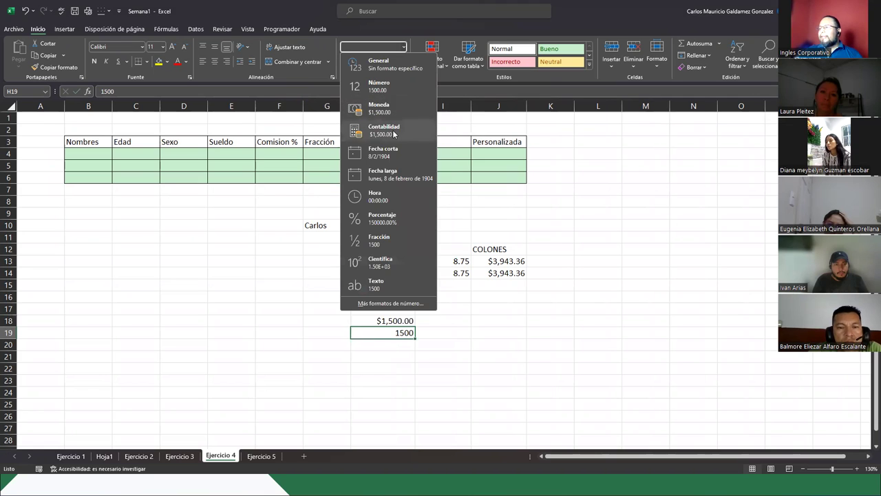
{"action": "left_click", "coordinate": [394, 132]}
{"action": "left_click", "coordinate": [403, 47]}
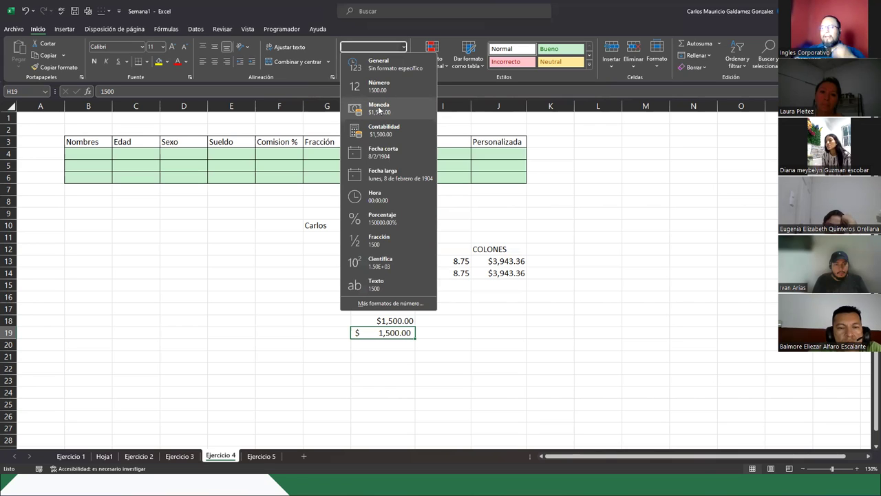
{"action": "left_click", "coordinate": [345, 31]}
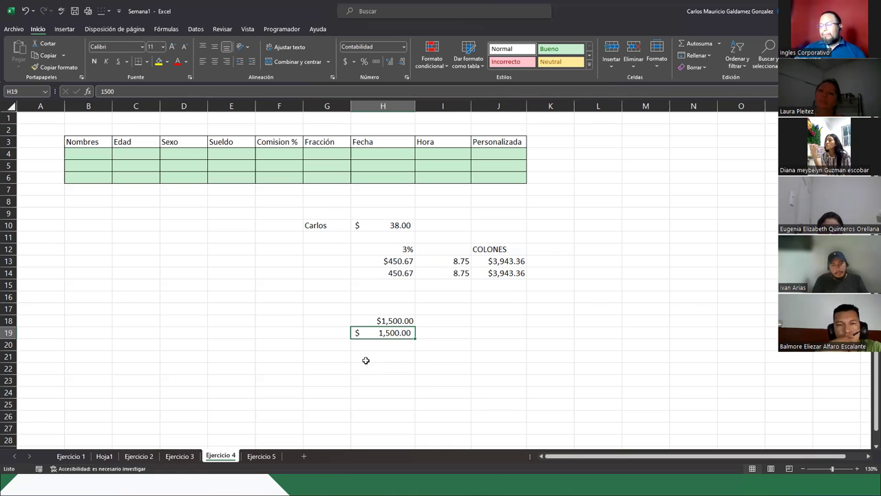
Compare the currency and accounting formats in H18 and H19, and enter 450 in H20
{"action": "left_click", "coordinate": [364, 318]}
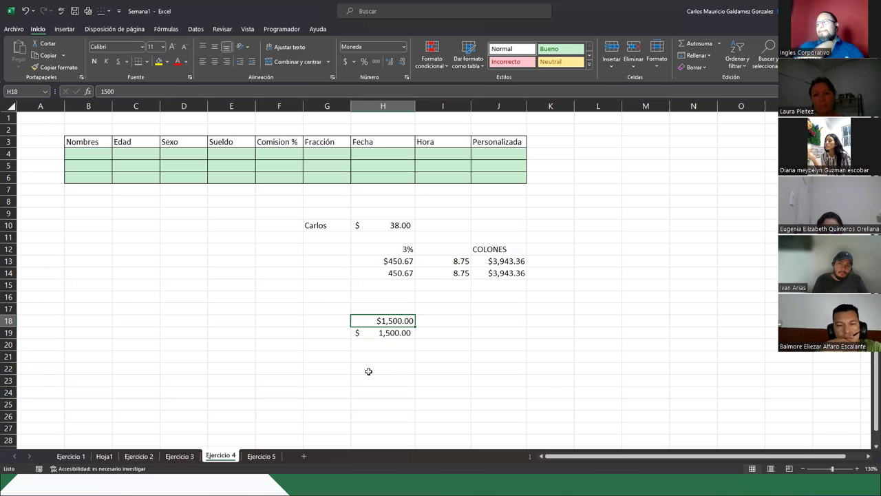
{"action": "left_click", "coordinate": [362, 331]}
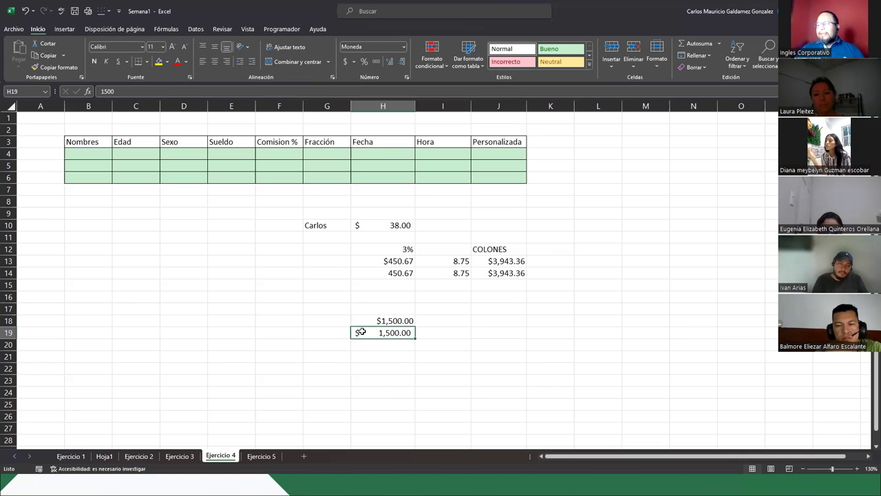
{"action": "key", "text": "Down"}
{"action": "type", "text": "450"}
{"action": "key", "text": "Return"}
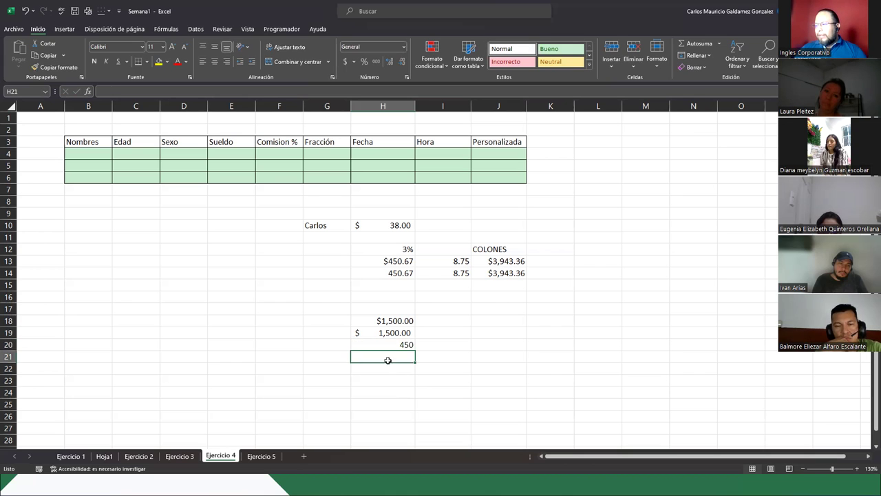
Copy the accounting format from H19 onto H20 with the format painter
{"action": "left_click", "coordinate": [378, 334]}
{"action": "left_click", "coordinate": [55, 67]}
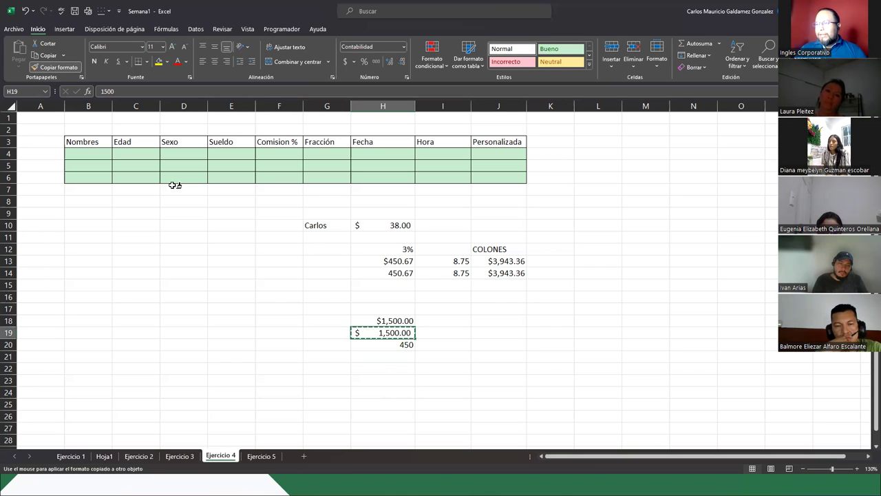
{"action": "left_click", "coordinate": [369, 345]}
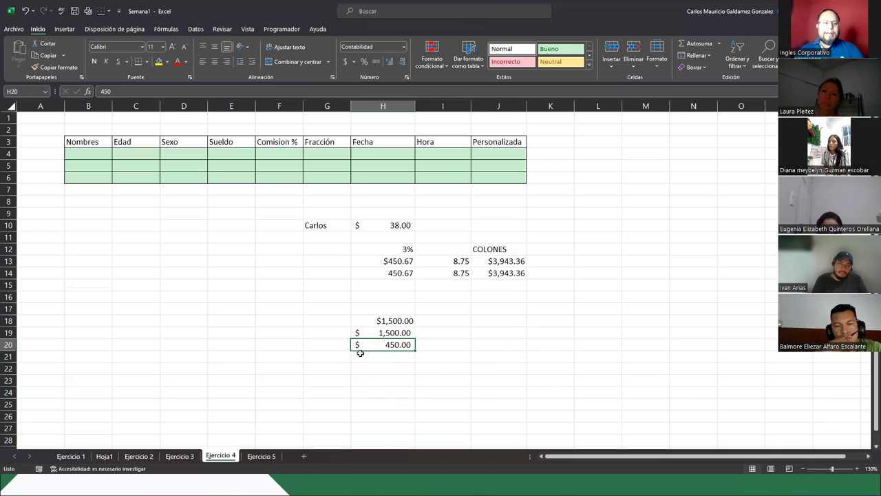
Move the currency-formatted amount from H18 to I19, and select I20 below it
{"action": "left_click", "coordinate": [395, 320]}
{"action": "left_click_drag", "start_coordinate": [407, 316], "coordinate": [453, 336]}
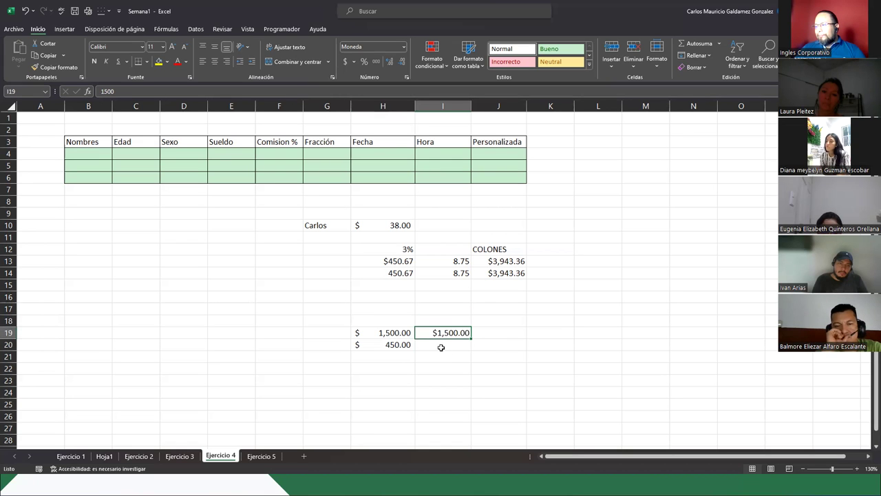
{"action": "left_click", "coordinate": [454, 344]}
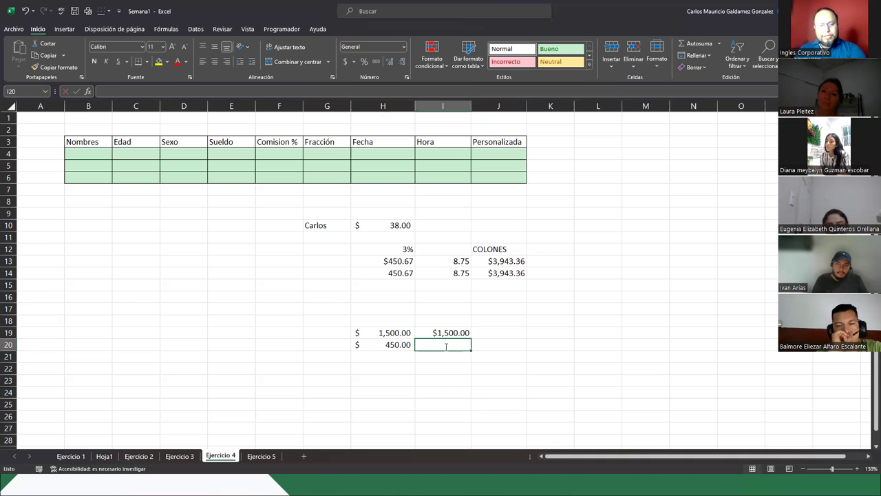
Enter 450 in I20 and copy the currency format from I19 onto it with the format painter
{"action": "type", "text": "450"}
{"action": "key", "text": "Return"}
{"action": "left_click", "coordinate": [438, 333]}
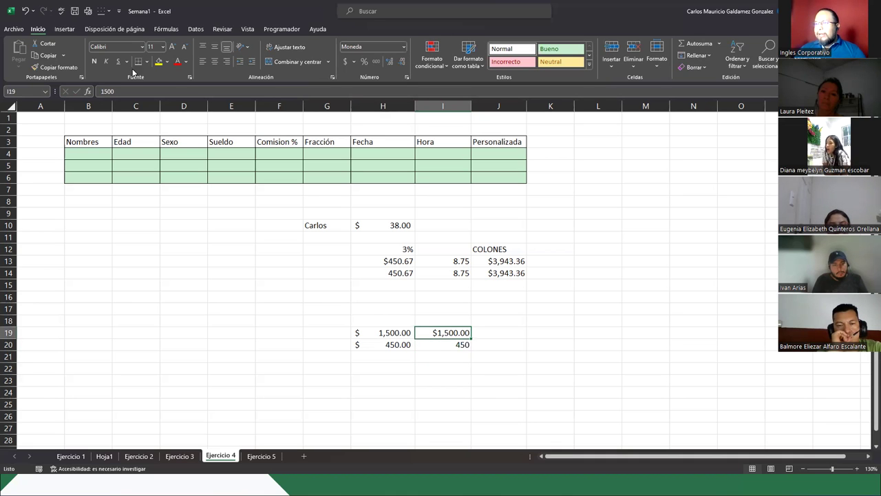
{"action": "left_click", "coordinate": [56, 66]}
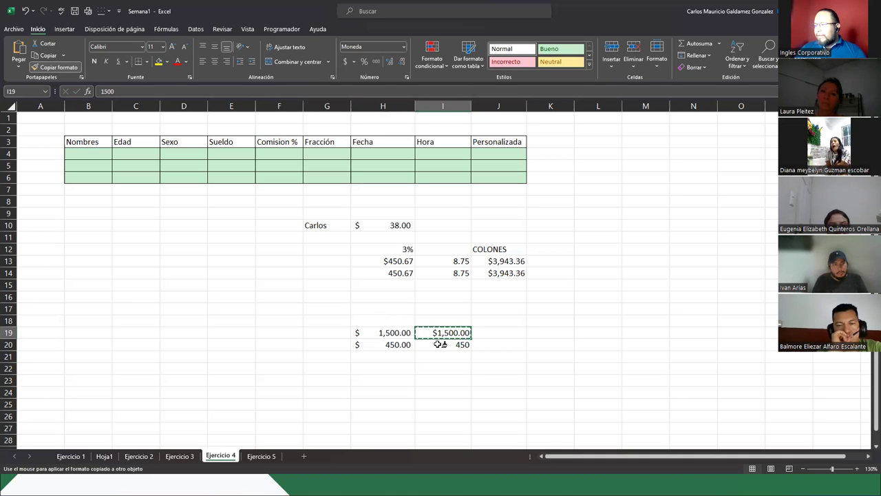
{"action": "left_click", "coordinate": [443, 344]}
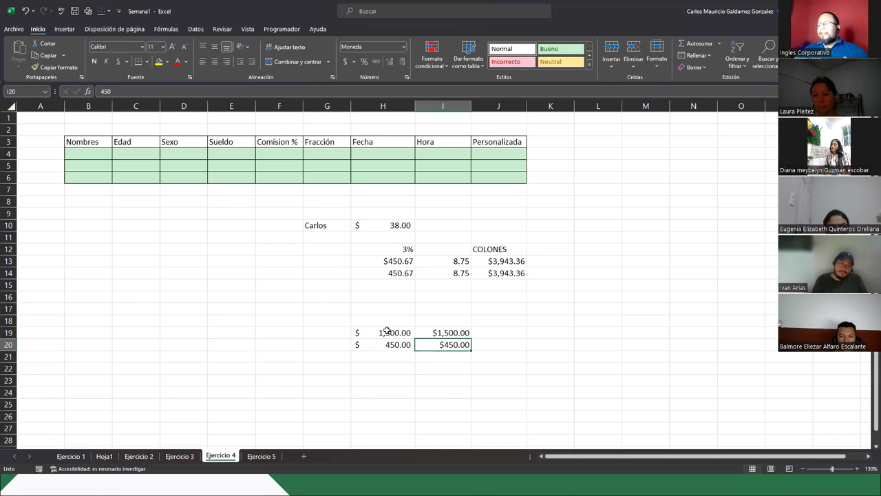
Compare the symbol alignment of the currency amounts in I19:I20 with the accounting amounts in H19:H20
{"action": "left_click_drag", "start_coordinate": [442, 333], "coordinate": [444, 345]}
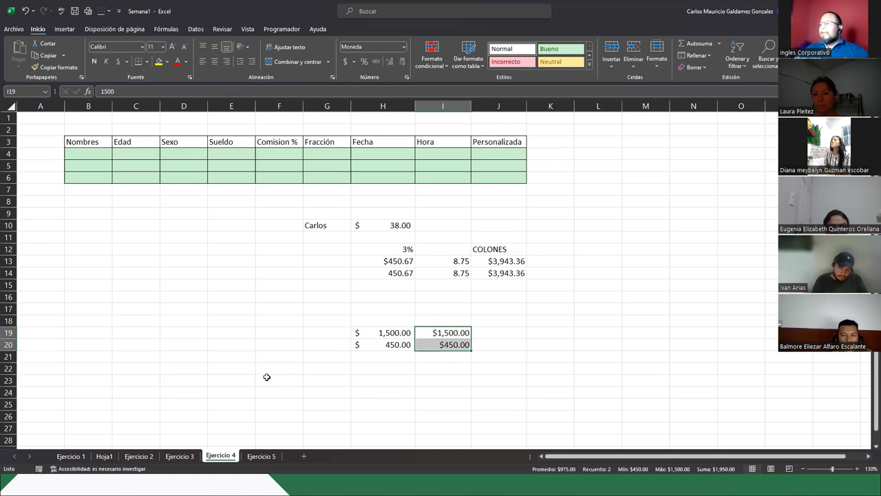
{"action": "left_click_drag", "start_coordinate": [360, 334], "coordinate": [372, 345]}
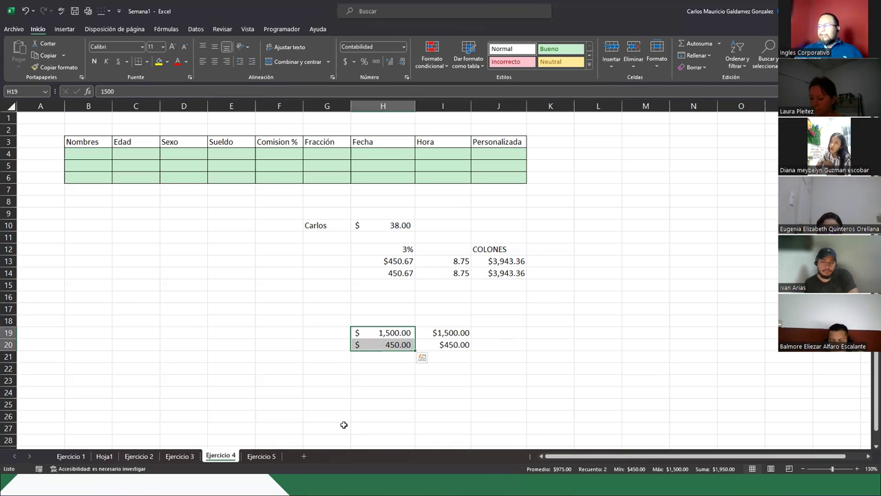
{"action": "left_click", "coordinate": [361, 334]}
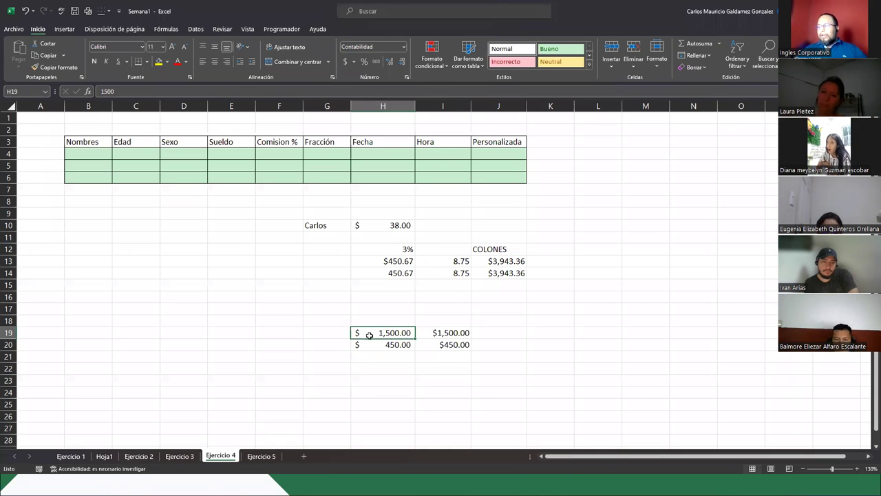
{"action": "left_click_drag", "start_coordinate": [370, 335], "coordinate": [365, 342]}
{"action": "left_click_drag", "start_coordinate": [445, 331], "coordinate": [446, 346]}
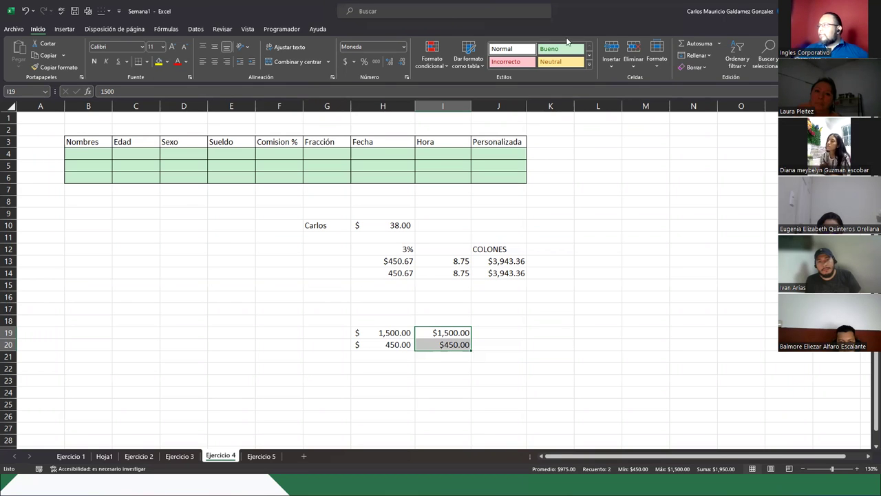
Switch to the presentation, advance to the NÚMERO slide, and return to the Excel workbook
{"action": "key", "text": "alt+Tab"}
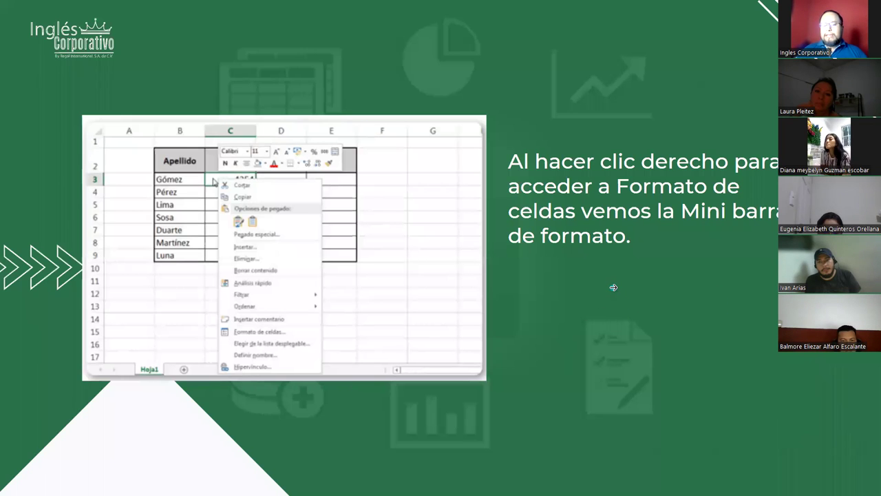
{"action": "key", "text": "Right"}
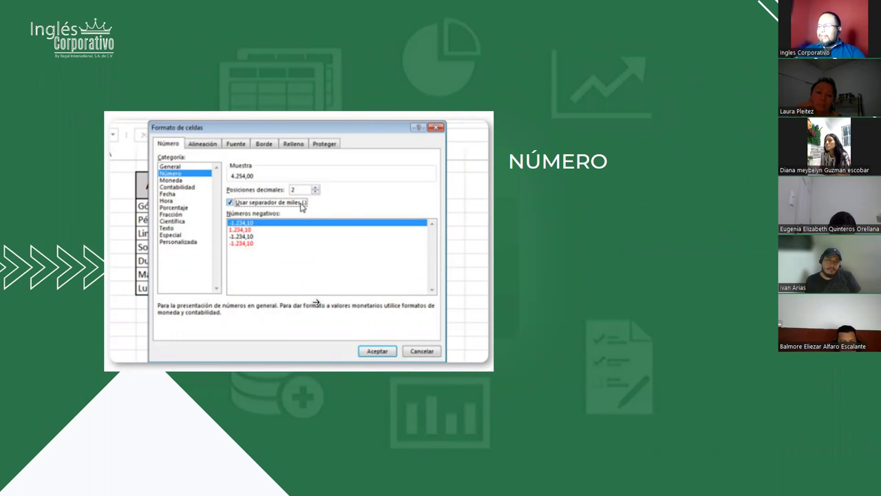
{"action": "key", "text": "alt+Tab"}
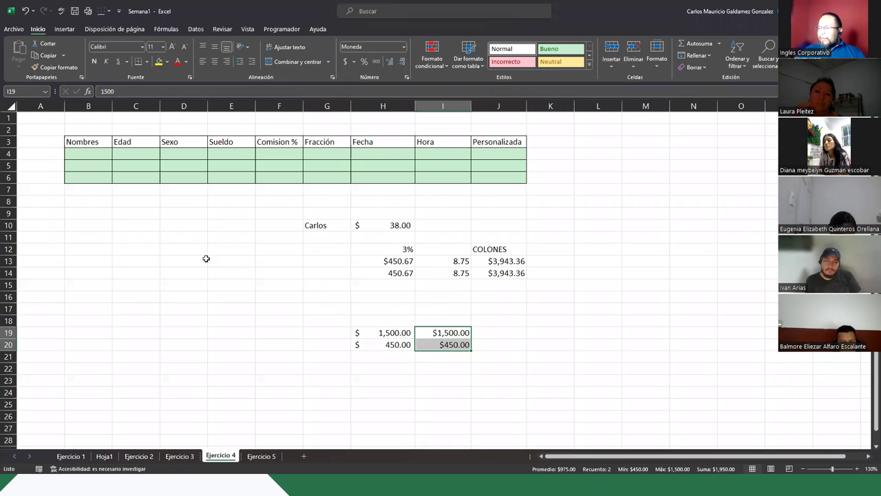
Enter 1357.78 in H23, below the accounting amounts
{"action": "left_click", "coordinate": [179, 249]}
{"action": "scroll", "coordinate": [417, 292], "scroll_direction": "down", "scroll_amount": 5}
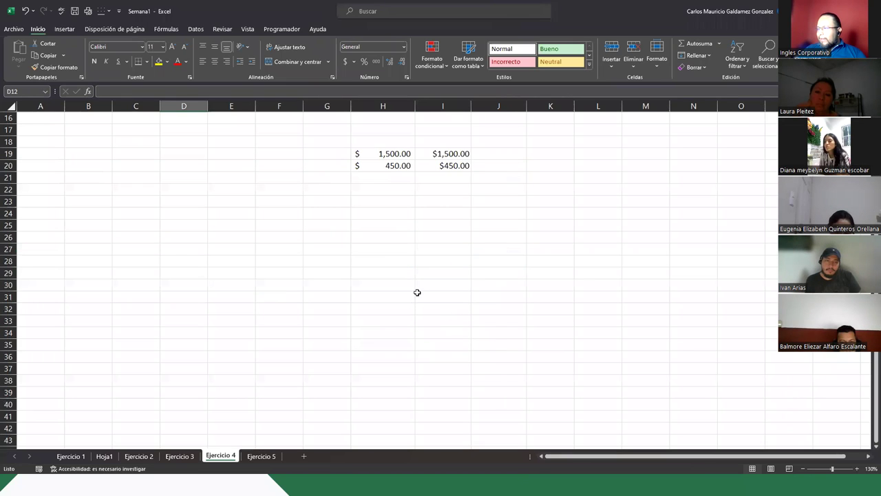
{"action": "left_click", "coordinate": [366, 198]}
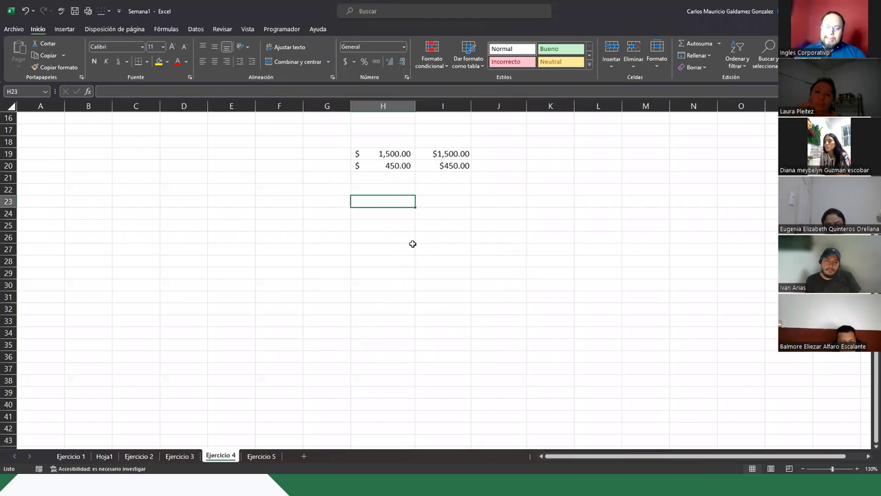
{"action": "type", "text": "13"}
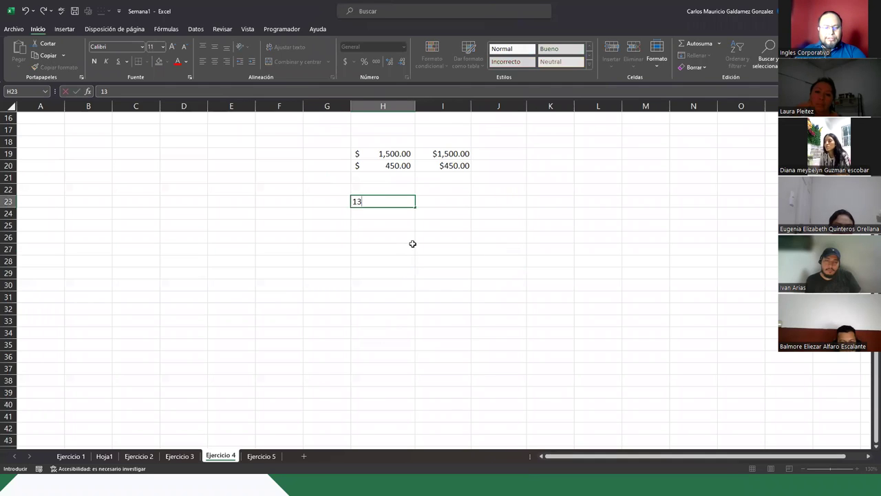
{"action": "type", "text": "57.78"}
{"action": "key", "text": "Return"}
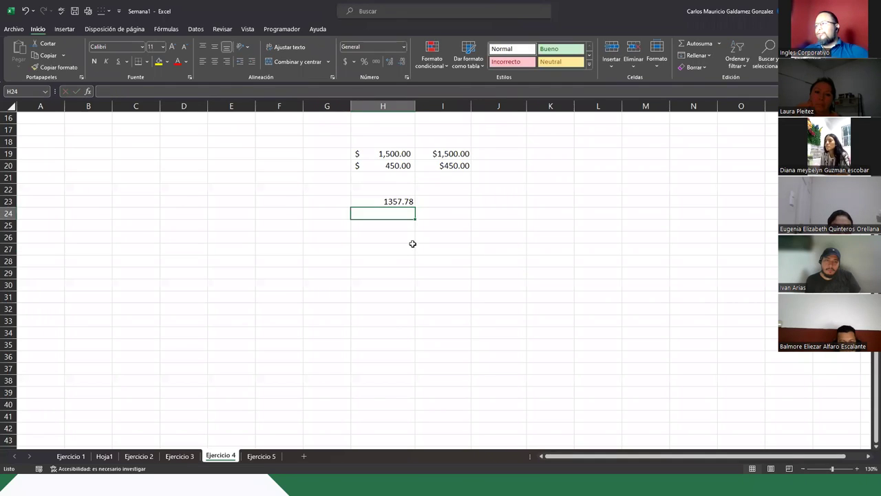
Review the Número, Moneda and Contabilidad descriptions in the cell format settings for H23, and leave its format unapplied
{"action": "left_click", "coordinate": [385, 200]}
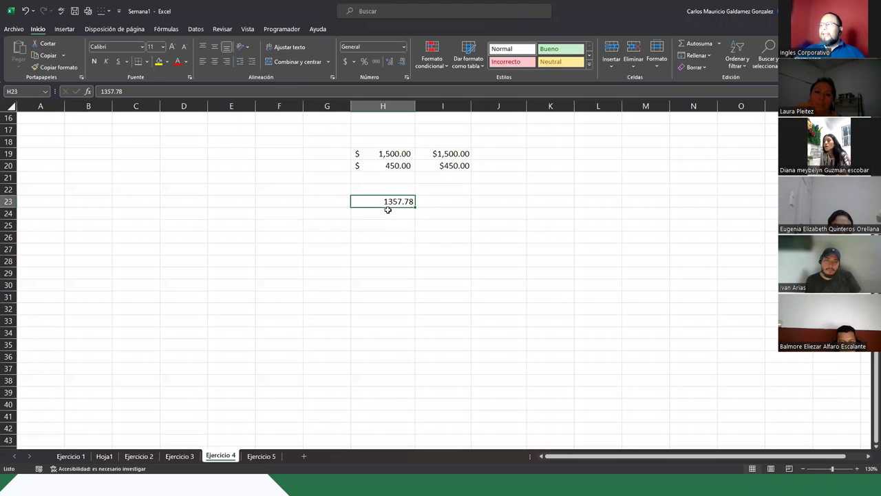
{"action": "left_click", "coordinate": [406, 77]}
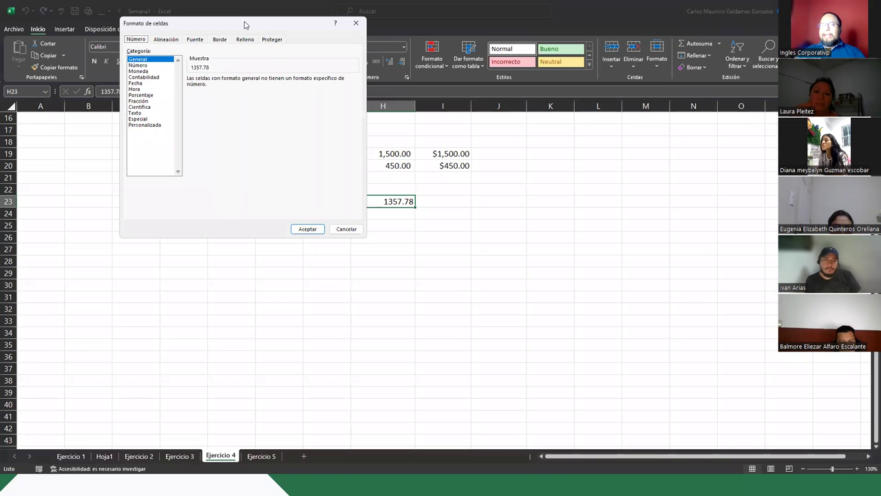
{"action": "left_click_drag", "start_coordinate": [245, 24], "coordinate": [223, 130]}
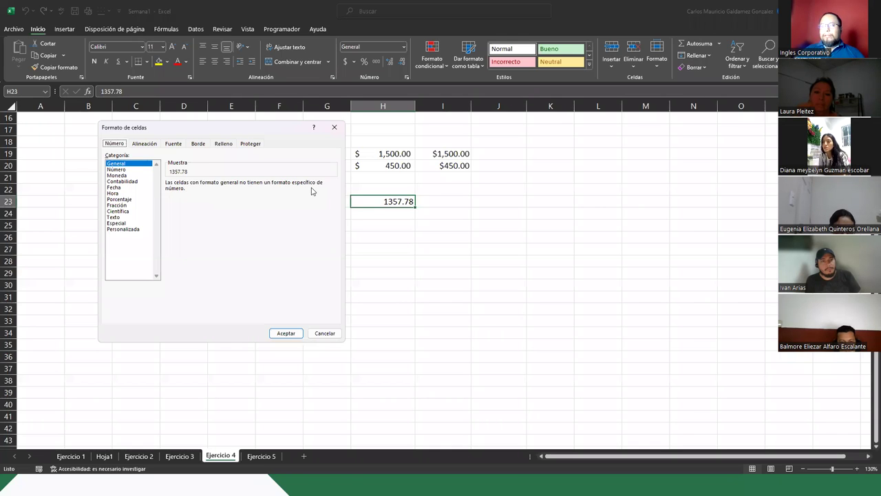
{"action": "left_click", "coordinate": [116, 170]}
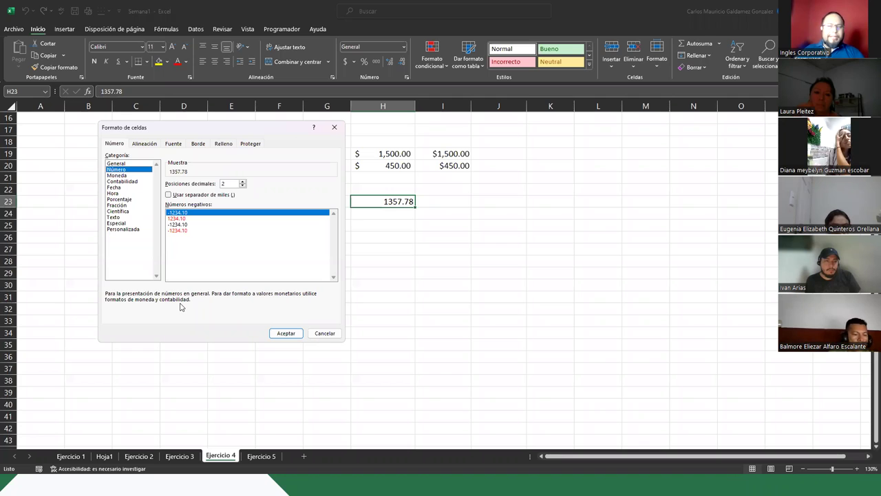
{"action": "key", "text": "Down"}
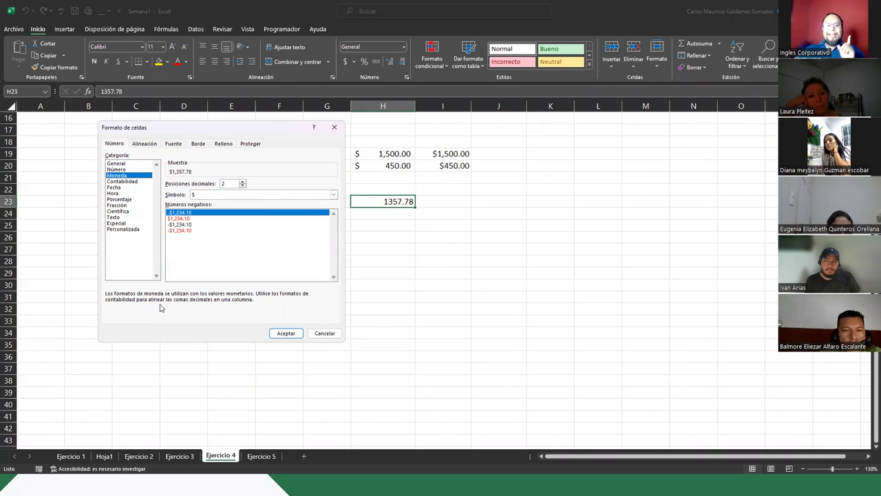
{"action": "left_click", "coordinate": [124, 181]}
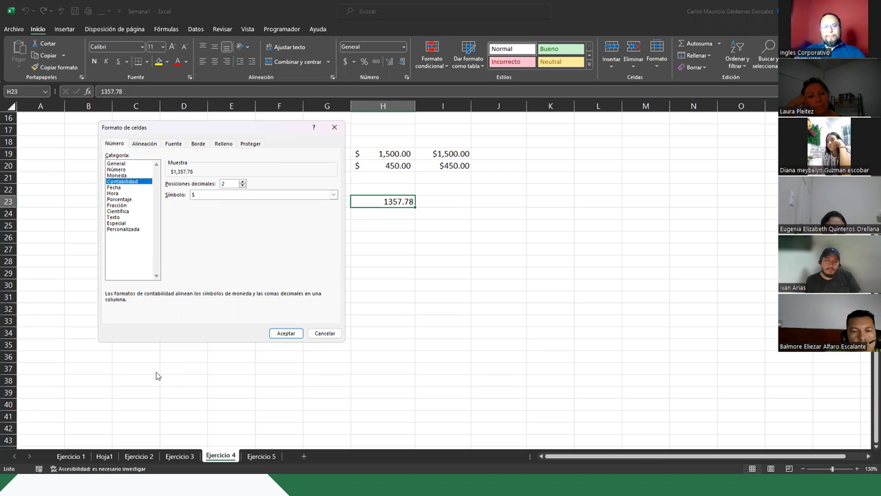
{"action": "left_click", "coordinate": [316, 334]}
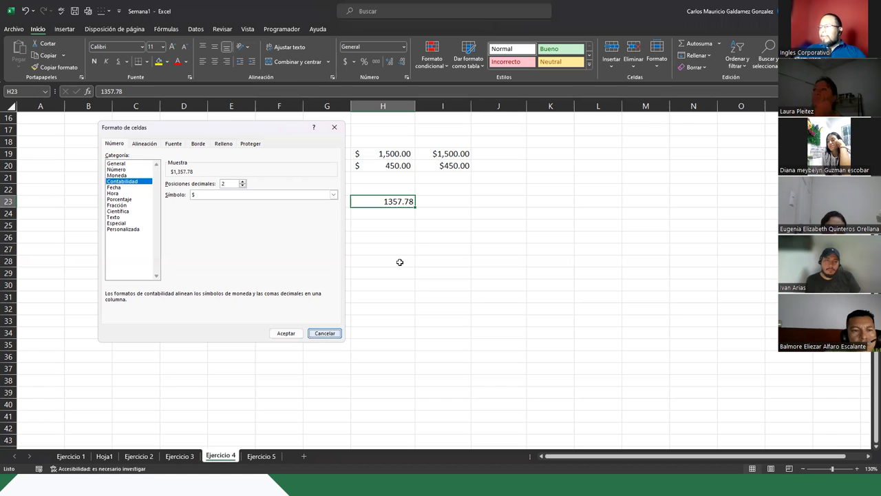
Enter the digits 1, 5, 6 and 7 in separate cells across I26:L26
{"action": "left_click", "coordinate": [440, 243]}
{"action": "type", "text": "1"}
{"action": "key", "text": "Tab"}
{"action": "type", "text": "5"}
{"action": "key", "text": "Tab"}
{"action": "type", "text": "6"}
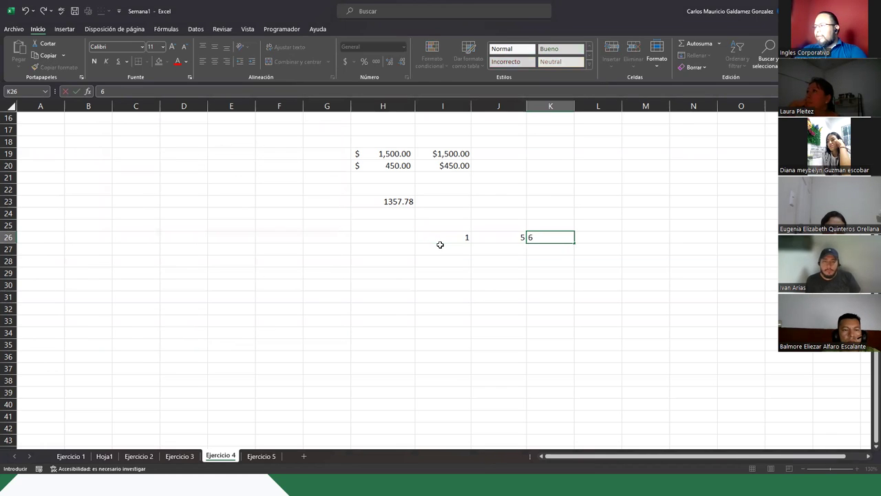
{"action": "key", "text": "Tab"}
{"action": "type", "text": "7"}
{"action": "key", "text": "Down"}
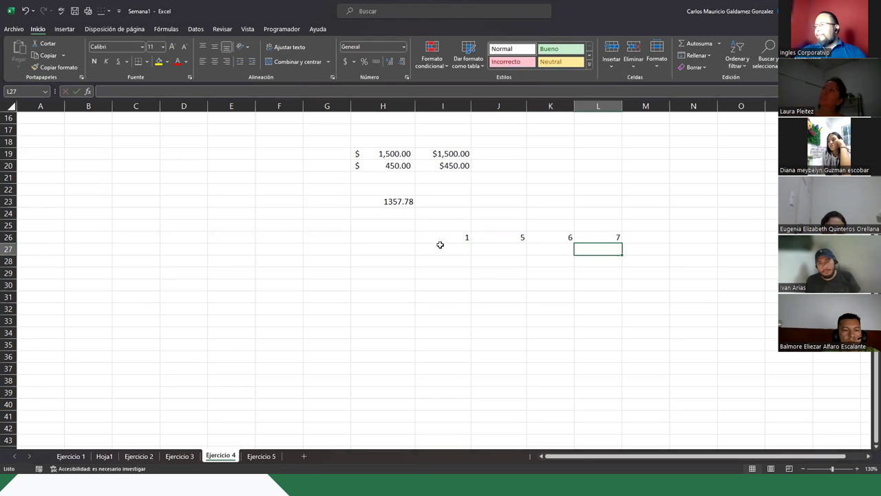
Enter the digits 4, 5 and 0 in J27:L27, beneath the last three digits of row 26
{"action": "key", "text": "Left"}
{"action": "key", "text": "Left"}
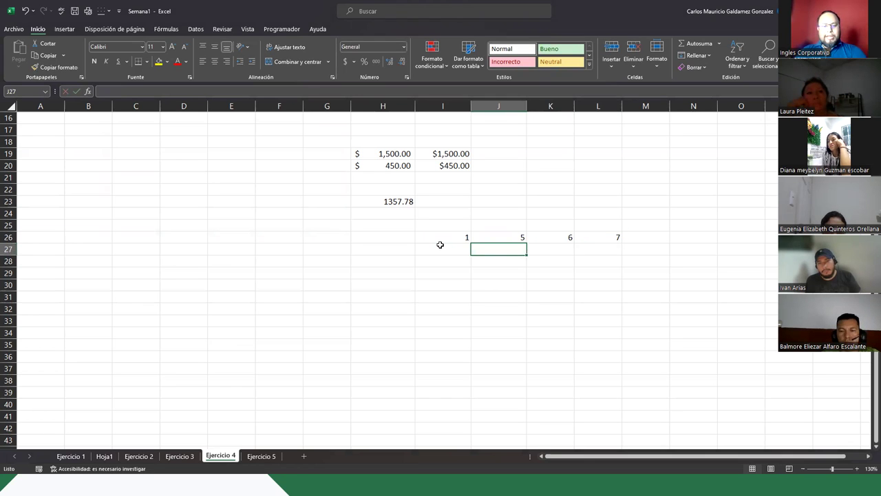
{"action": "type", "text": "4"}
{"action": "key", "text": "Tab"}
{"action": "type", "text": "5"}
{"action": "key", "text": "Tab"}
{"action": "type", "text": "0"}
{"action": "key", "text": "Return"}
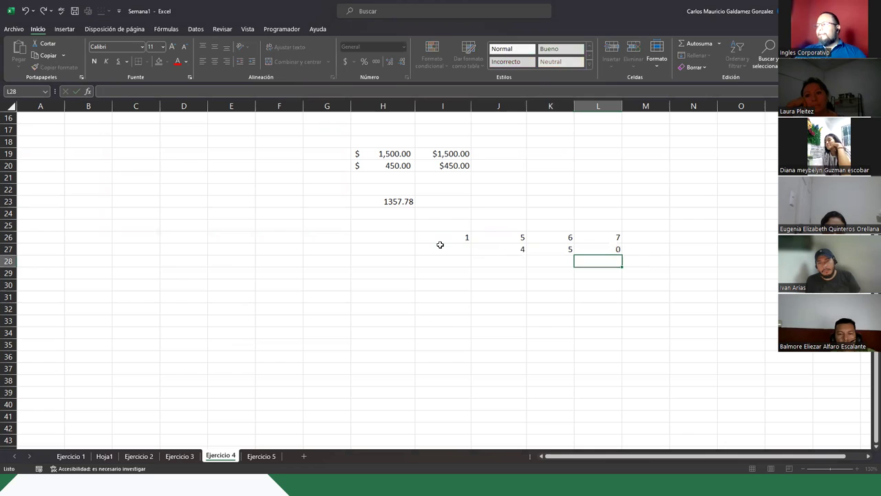
Move the digit 1 from I26 to H26 and put a right-aligned comma in I26 as the thousands separator
{"action": "left_click_drag", "start_coordinate": [442, 239], "coordinate": [601, 237]}
{"action": "left_click_drag", "start_coordinate": [486, 249], "coordinate": [595, 250], "text": "ctrl"}
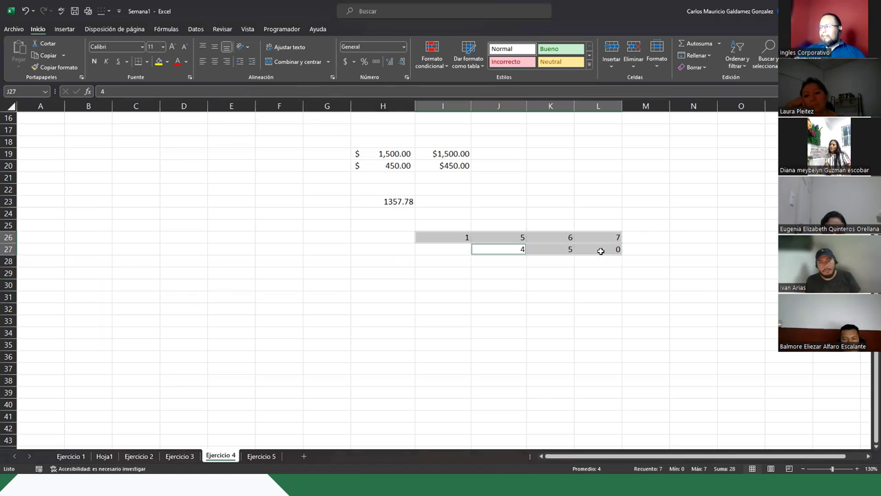
{"action": "left_click_drag", "start_coordinate": [587, 238], "coordinate": [400, 239]}
{"action": "double_click", "coordinate": [451, 236]}
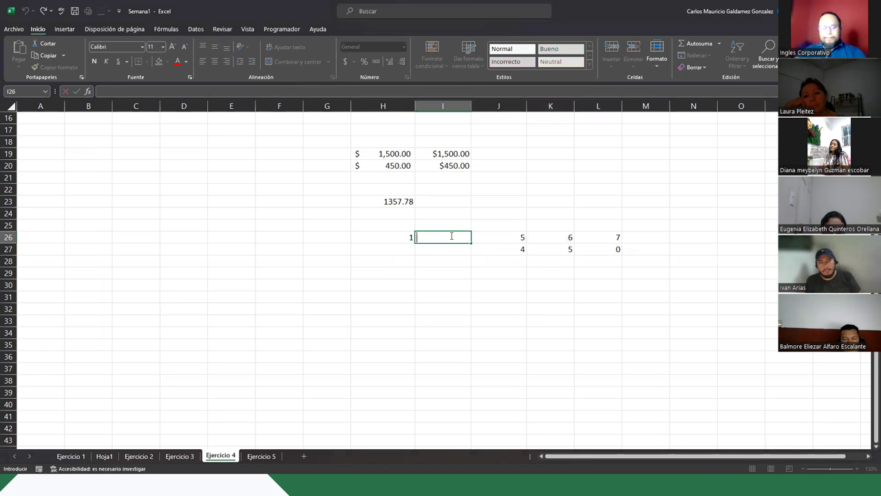
{"action": "type", "text": ","}
{"action": "key", "text": "ctrl+Return"}
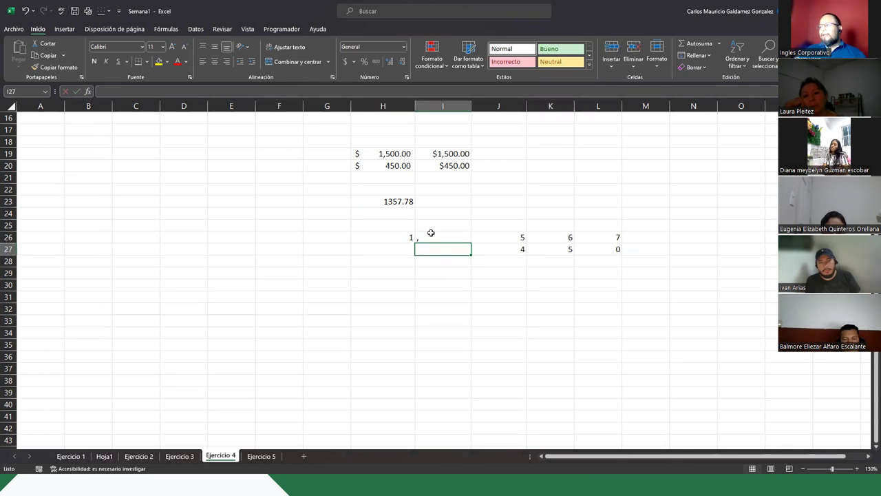
{"action": "key", "text": "Delete"}
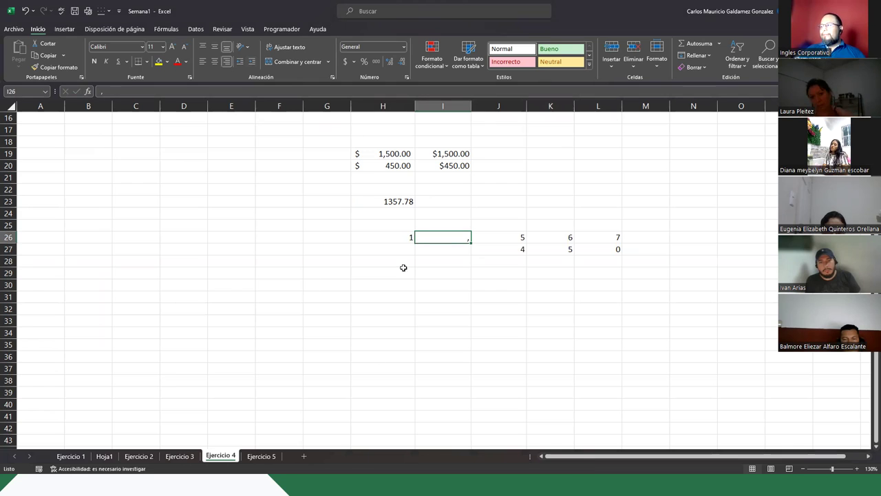
{"action": "left_click", "coordinate": [404, 236]}
{"action": "left_click_drag", "start_coordinate": [468, 236], "coordinate": [596, 237]}
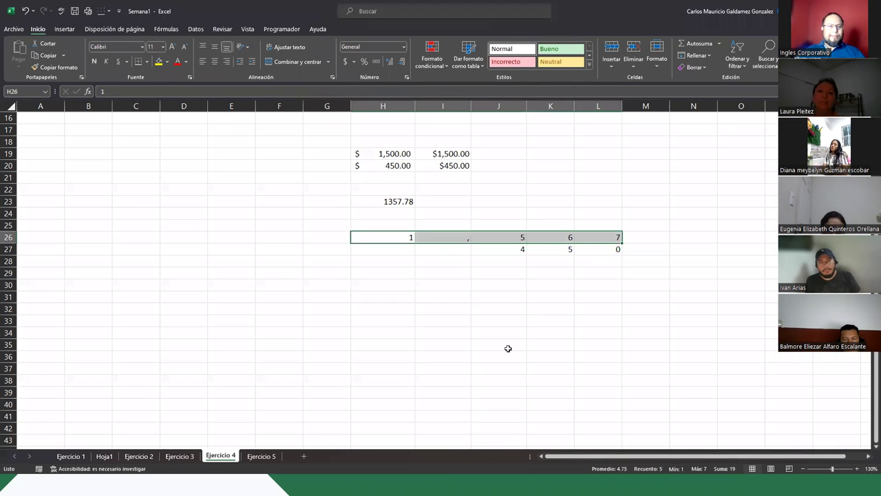
Enter a $ sign in F26 and another in F27 in front of the two split amounts
{"action": "left_click", "coordinate": [318, 237]}
{"action": "left_click", "coordinate": [271, 237]}
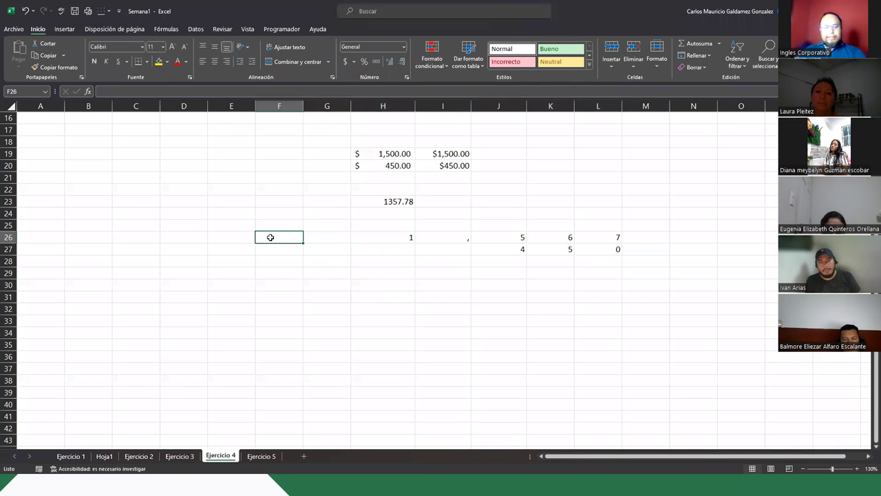
{"action": "type", "text": "$"}
{"action": "left_click", "coordinate": [274, 253]}
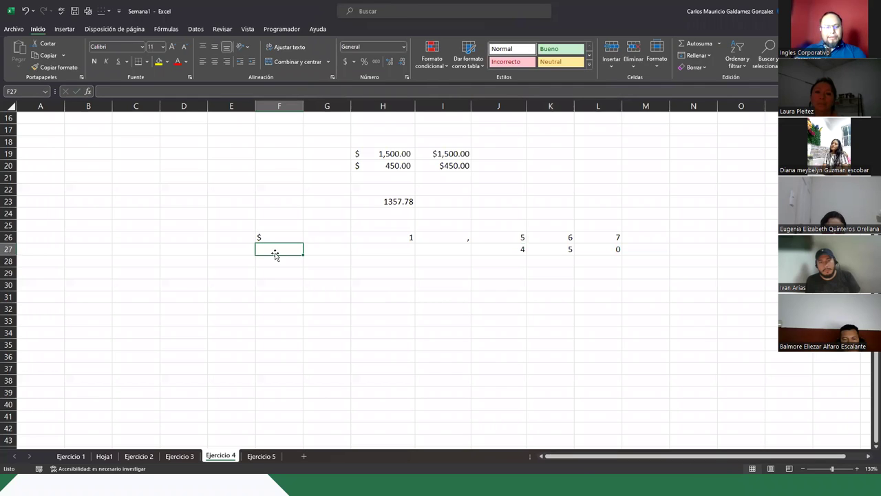
{"action": "type", "text": "$"}
{"action": "left_click", "coordinate": [426, 293]}
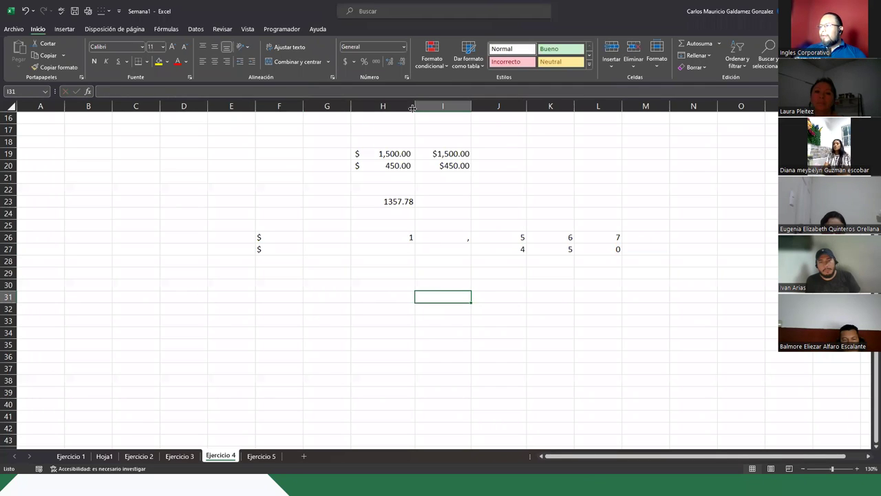
Clear the sample amounts in H19:I23
{"action": "left_click_drag", "start_coordinate": [391, 155], "coordinate": [448, 198]}
{"action": "key", "text": "Delete"}
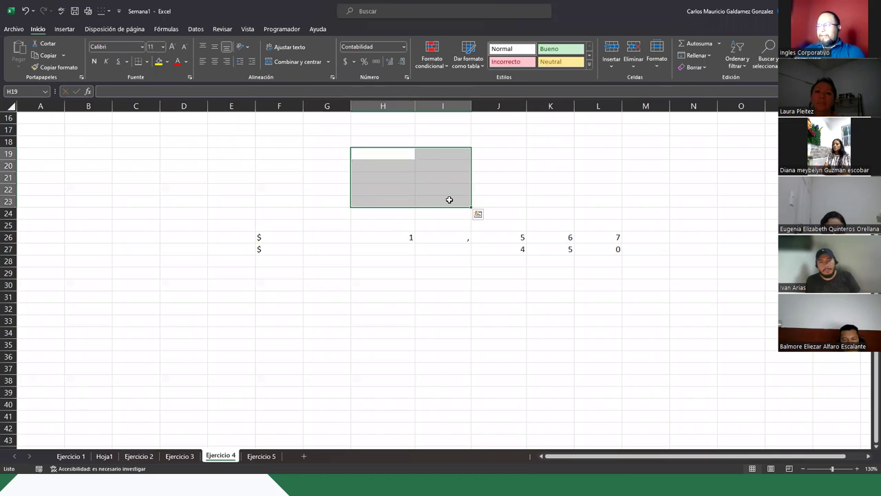
Move the split amounts from F26:L27 to U5:AA6 and set the width of columns U to AA to 1.43
{"action": "left_click_drag", "start_coordinate": [273, 237], "coordinate": [451, 186]}
{"action": "left_click_drag", "start_coordinate": [207, 106], "coordinate": [415, 107]}
{"action": "left_click", "coordinate": [164, 106]}
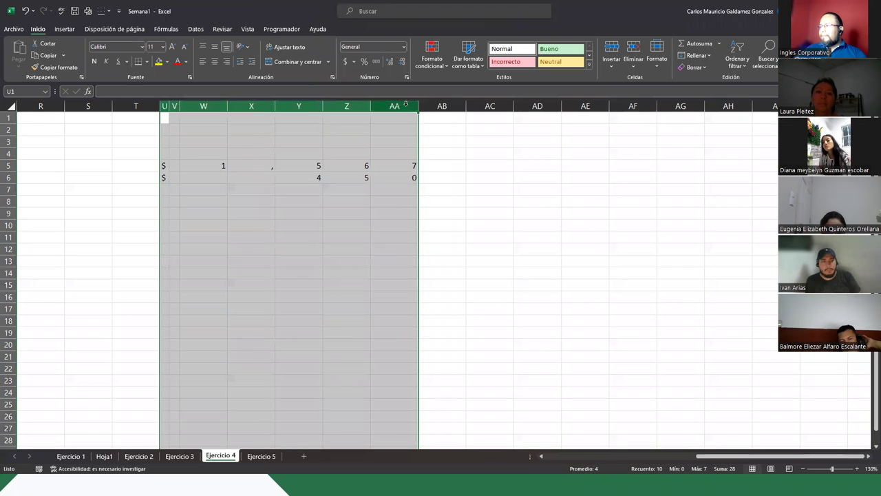
{"action": "right_click", "coordinate": [409, 114]}
{"action": "left_click", "coordinate": [444, 251]}
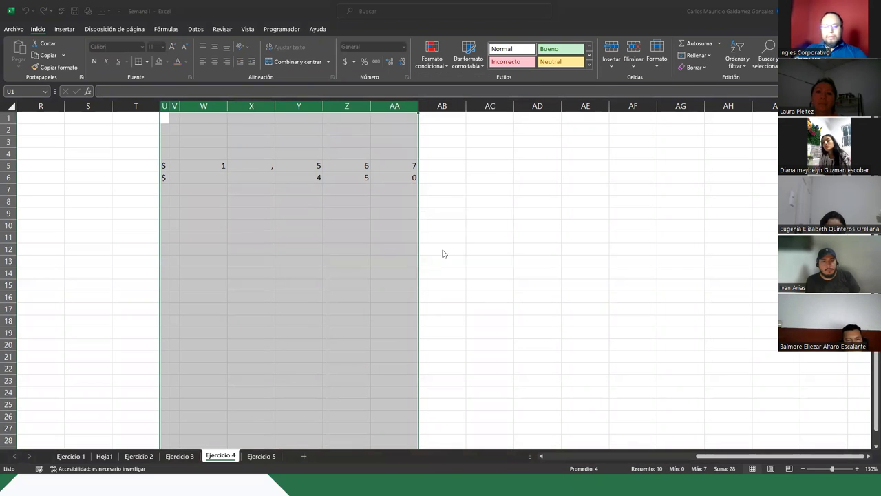
{"action": "type", "text": "1.43"}
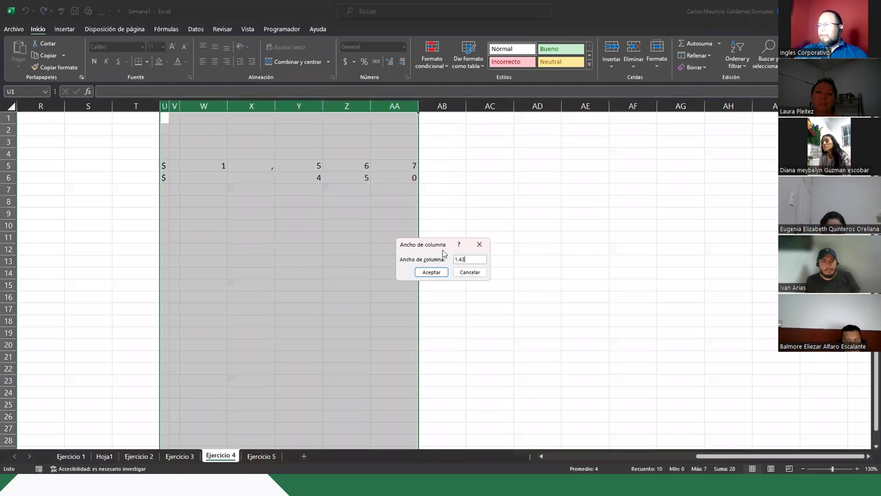
{"action": "left_click", "coordinate": [431, 272]}
{"action": "left_click", "coordinate": [200, 248]}
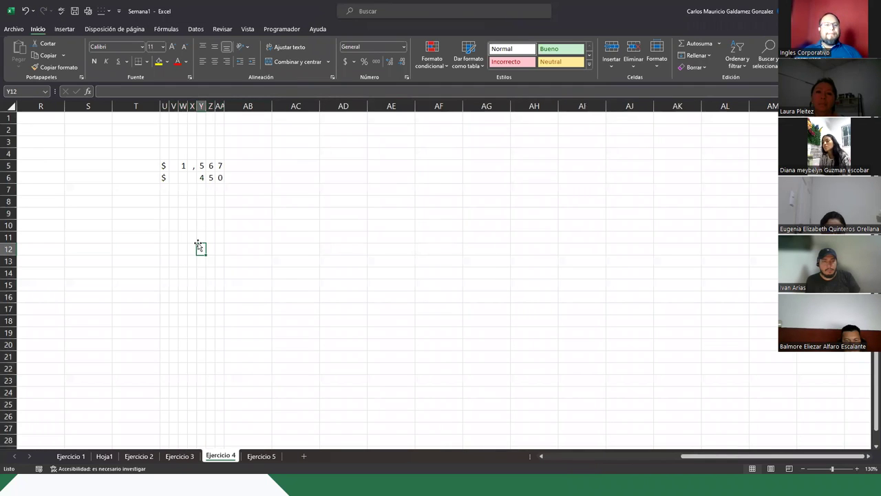
Examine the alignment of the split amounts in U5:AA6, highlighting the $ signs, thousands digit, comma and last three digits
{"action": "left_click_drag", "start_coordinate": [201, 165], "coordinate": [218, 178]}
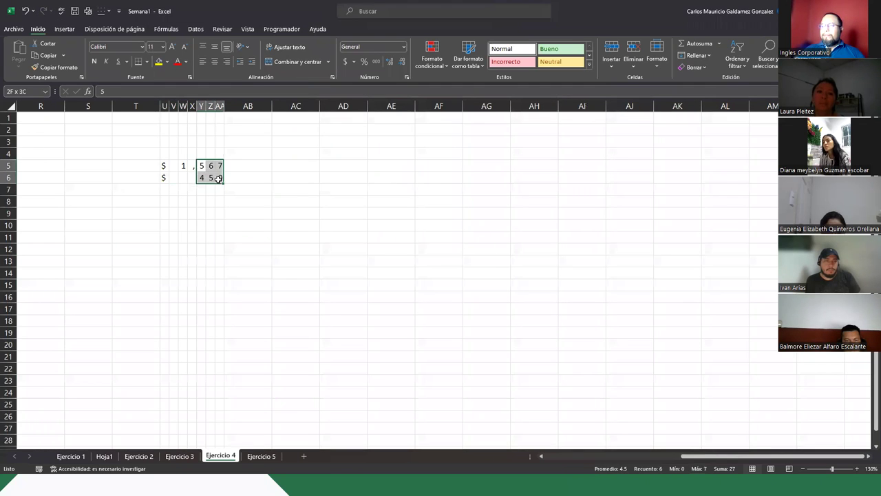
{"action": "key", "text": "ctrl+v"}
{"action": "left_click_drag", "start_coordinate": [164, 165], "coordinate": [166, 181]}
{"action": "key", "text": "ctrl+v"}
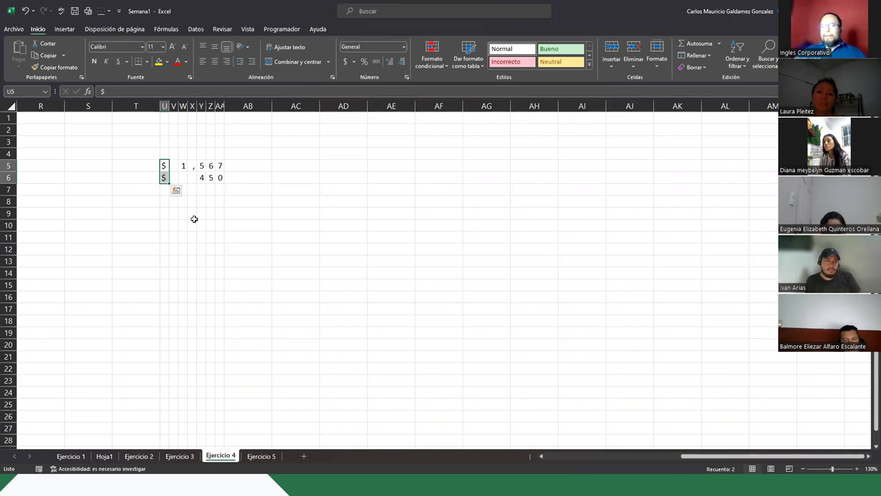
{"action": "left_click_drag", "start_coordinate": [183, 166], "coordinate": [185, 180]}
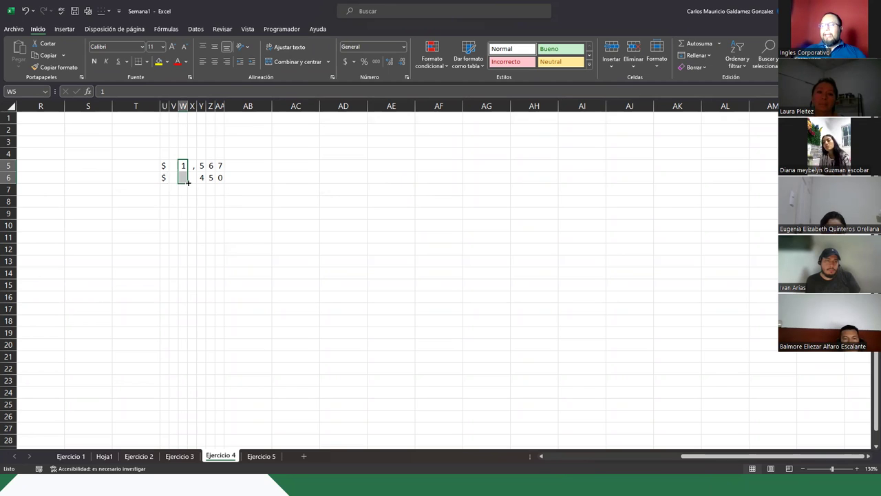
{"action": "left_click_drag", "start_coordinate": [193, 165], "coordinate": [220, 180]}
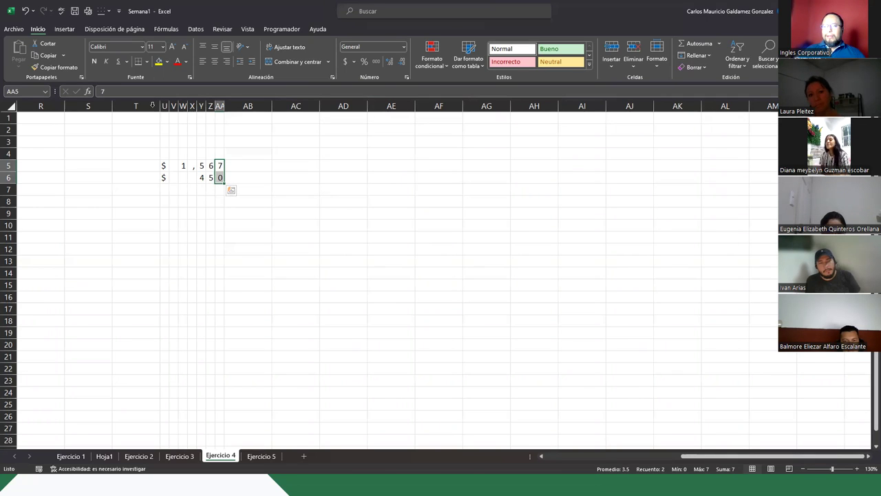
Delete columns T to AB containing the split amounts
{"action": "left_click_drag", "start_coordinate": [135, 105], "coordinate": [259, 105]}
{"action": "right_click", "coordinate": [259, 106]}
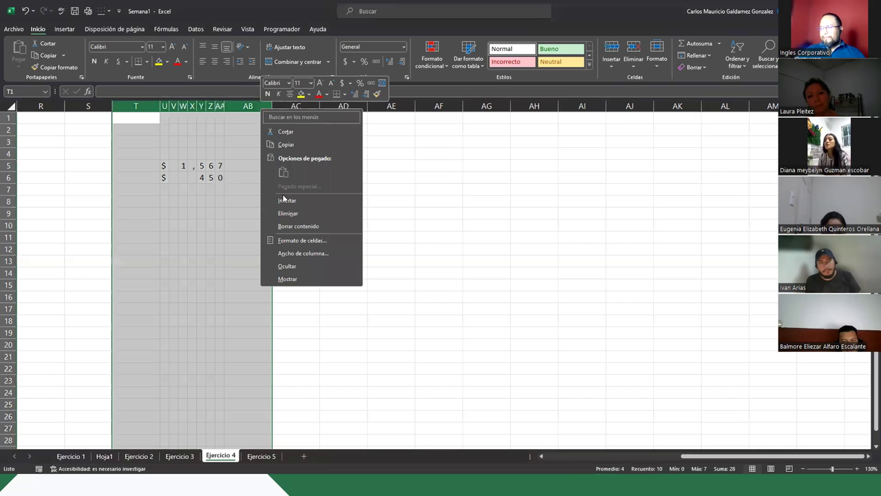
{"action": "left_click", "coordinate": [282, 212]}
{"action": "left_click", "coordinate": [618, 456]}
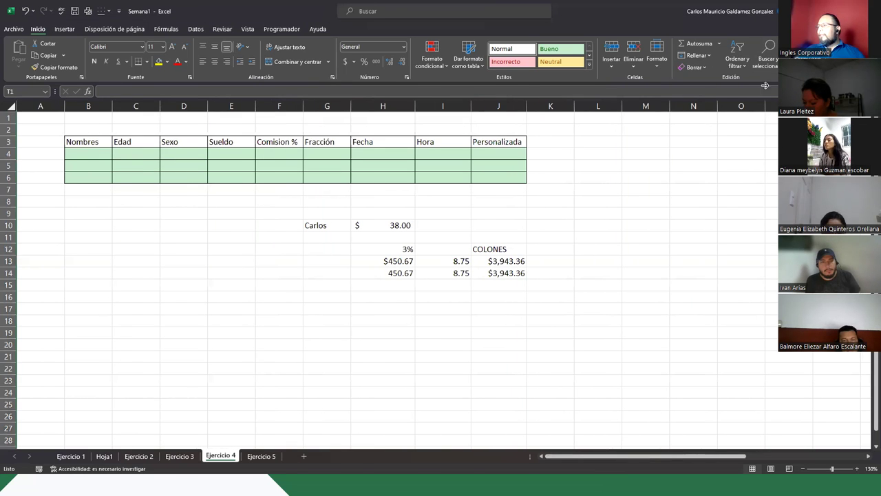
{"action": "key", "text": "alt+Tab"}
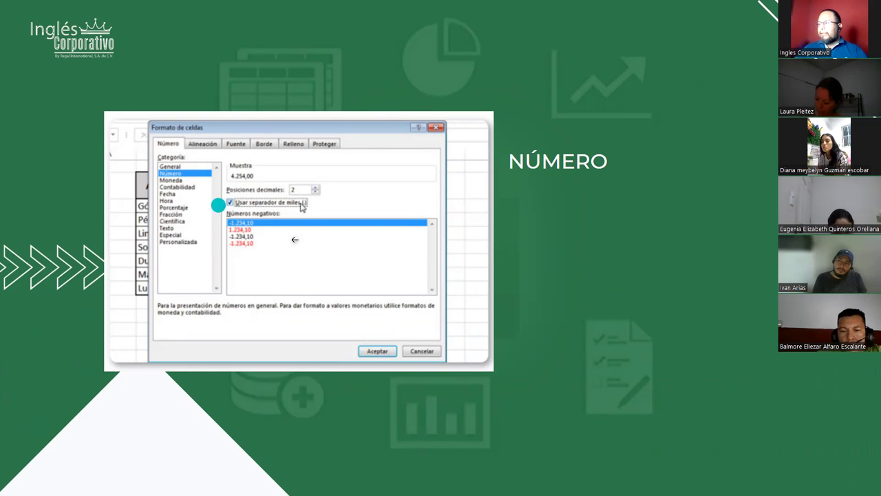
{"action": "left_click", "coordinate": [623, 259]}
{"action": "left_click", "coordinate": [628, 260]}
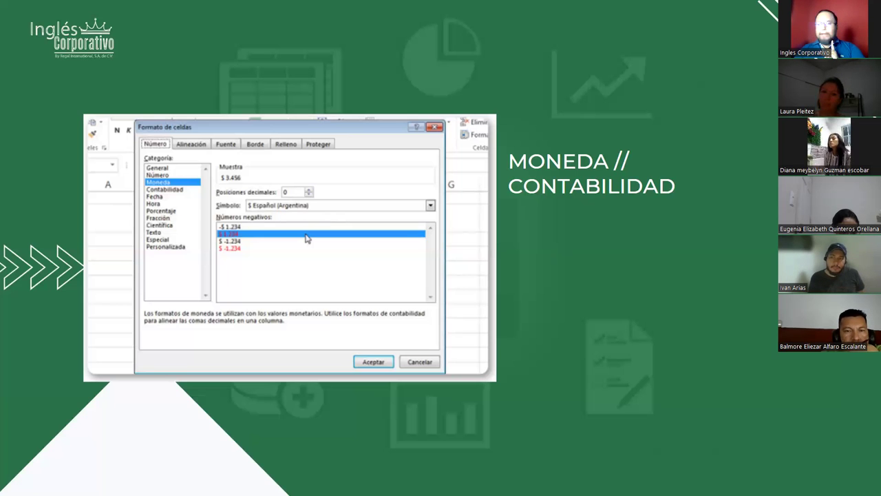
{"action": "left_click", "coordinate": [636, 248]}
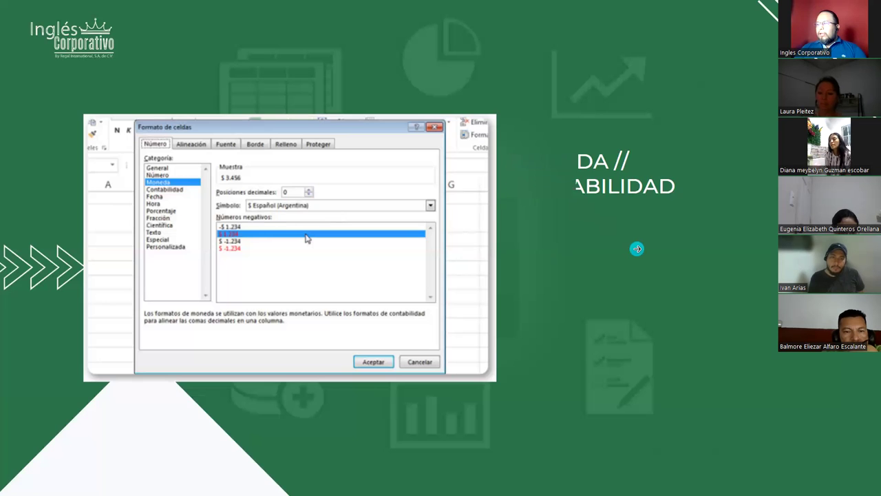
{"action": "left_click", "coordinate": [637, 248]}
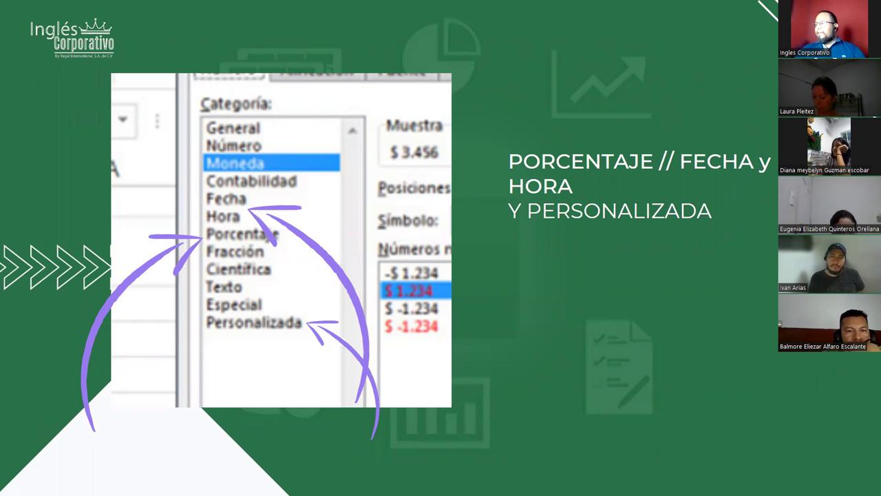
{"action": "key", "text": "Right"}
{"action": "key", "text": "Right"}
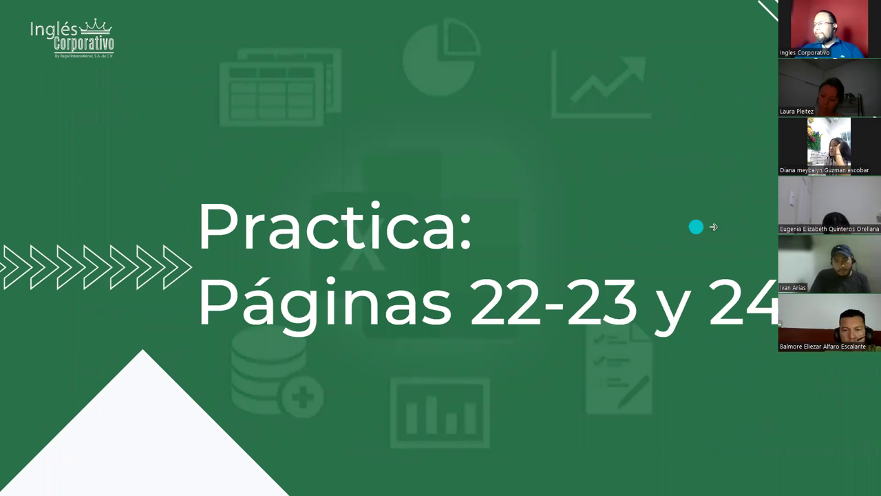
{"action": "left_click", "coordinate": [754, 239]}
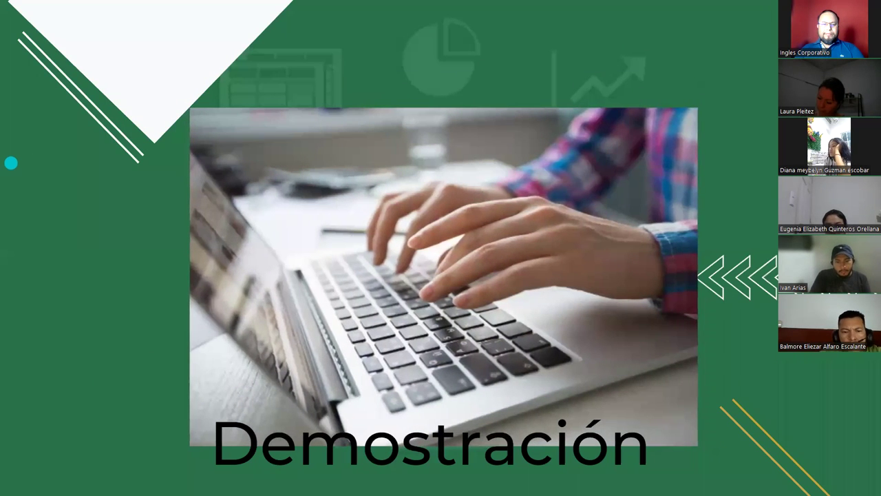
Switch back to the Excel workbook and clear the sample values in G10:J14 below the table
{"action": "key", "text": "alt+Tab"}
{"action": "left_click_drag", "start_coordinate": [317, 227], "coordinate": [513, 280]}
{"action": "key", "text": "Delete"}
{"action": "left_click", "coordinate": [348, 238]}
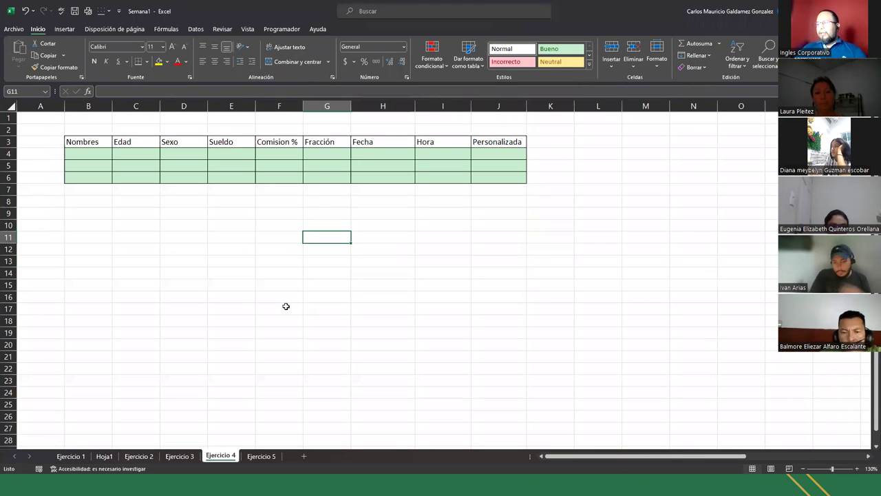
{"action": "scroll", "coordinate": [287, 307], "scroll_direction": "up", "scroll_amount": 1, "text": "ctrl"}
{"action": "left_click", "coordinate": [548, 458]}
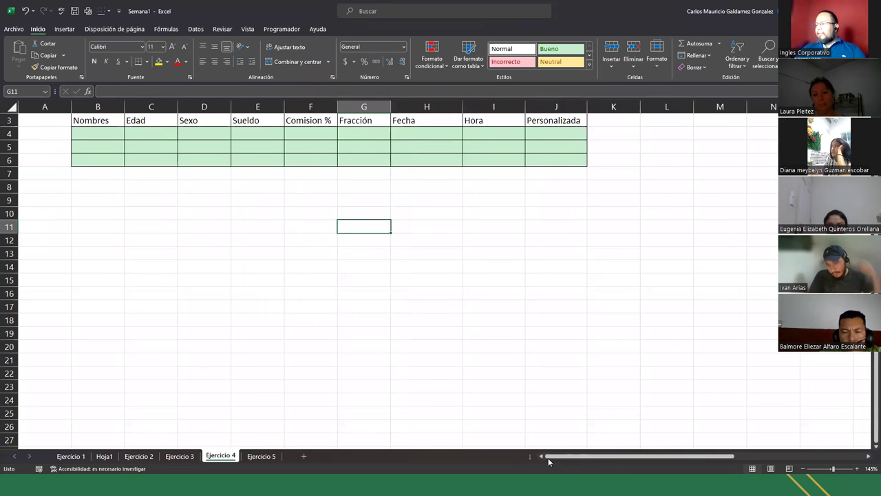
{"action": "scroll", "coordinate": [194, 344], "scroll_direction": "up", "scroll_amount": 1}
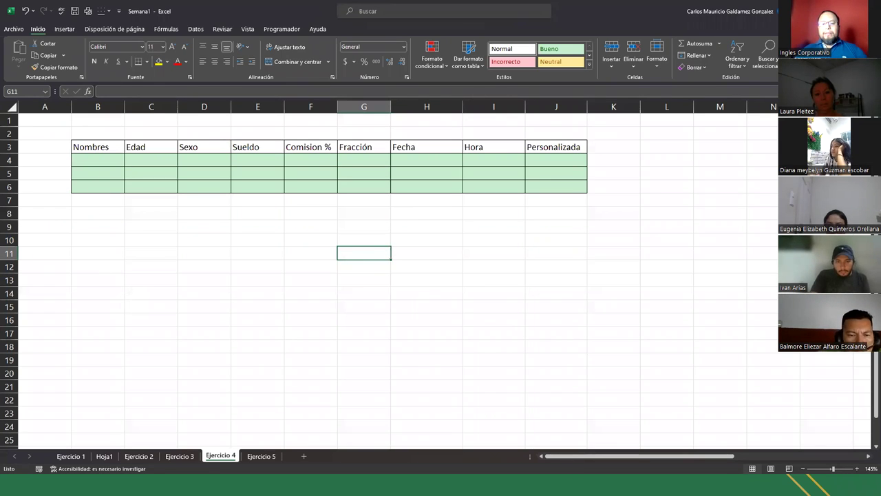
Review the Número, Moneda, Contabilidad, Fecha, Hora and Porcentaje categories in Formato de celdas without applying any format
{"action": "key", "text": "alt+Tab"}
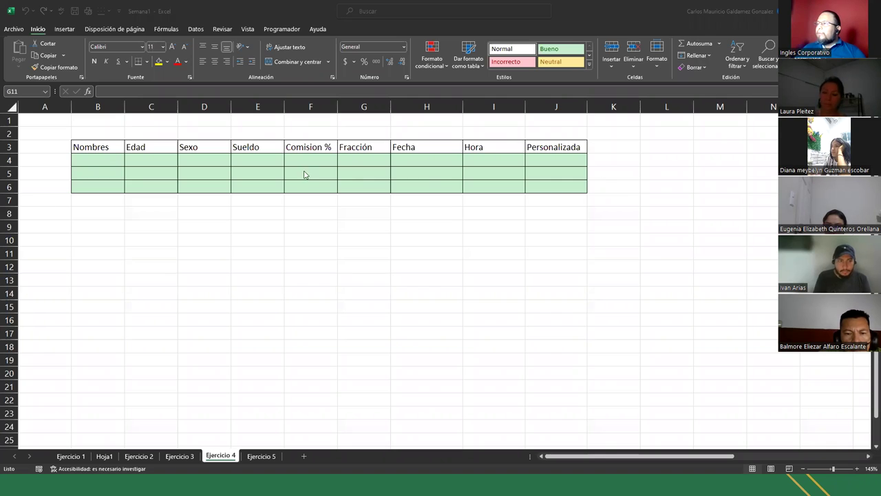
{"action": "key", "text": "alt+Tab"}
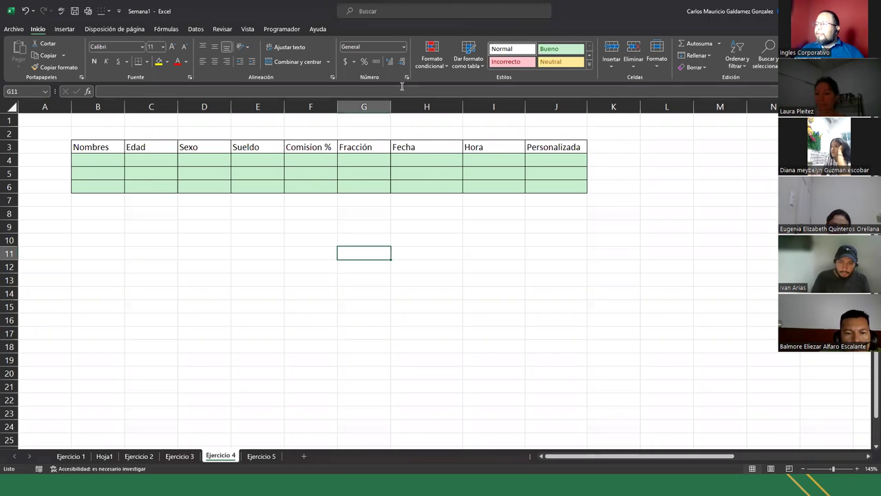
{"action": "left_click", "coordinate": [406, 77]}
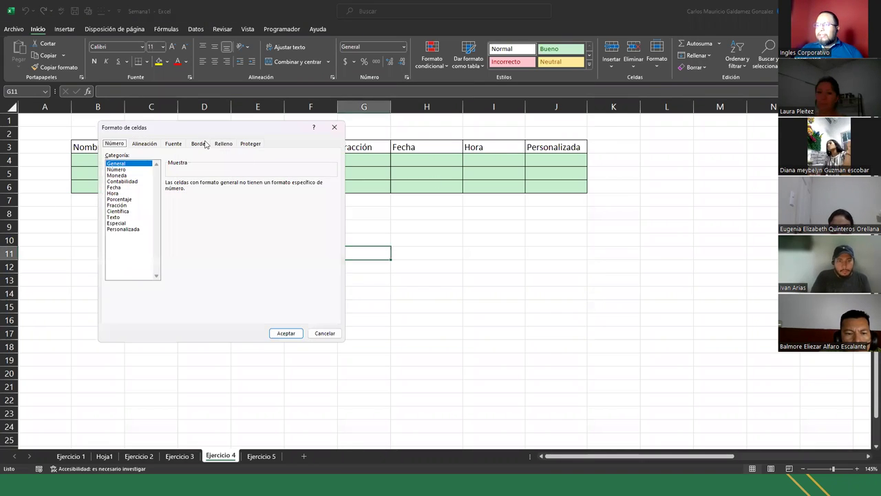
{"action": "left_click_drag", "start_coordinate": [175, 131], "coordinate": [267, 218]}
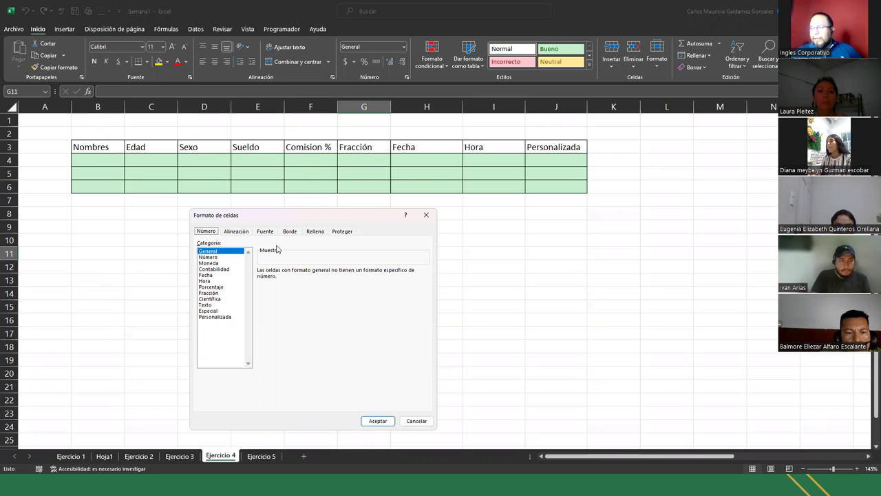
{"action": "left_click", "coordinate": [207, 256]}
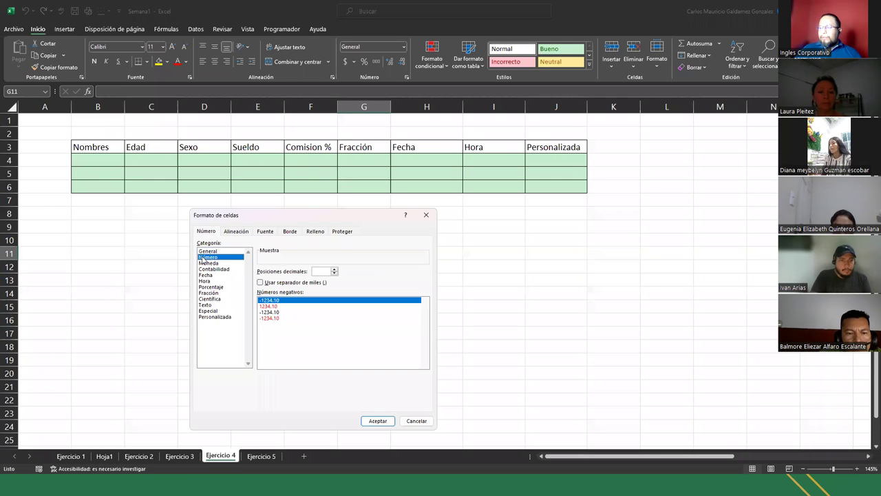
{"action": "left_click", "coordinate": [208, 263]}
{"action": "left_click", "coordinate": [218, 269]}
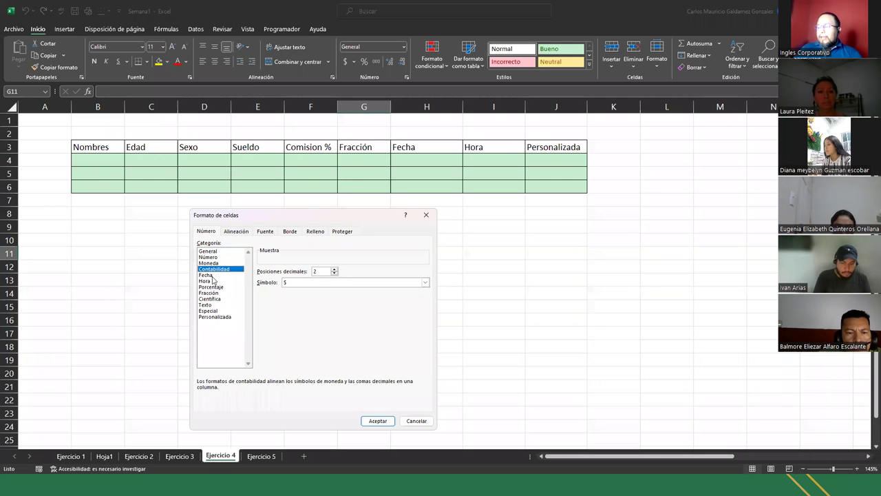
{"action": "left_click", "coordinate": [212, 275]}
{"action": "left_click", "coordinate": [219, 281]}
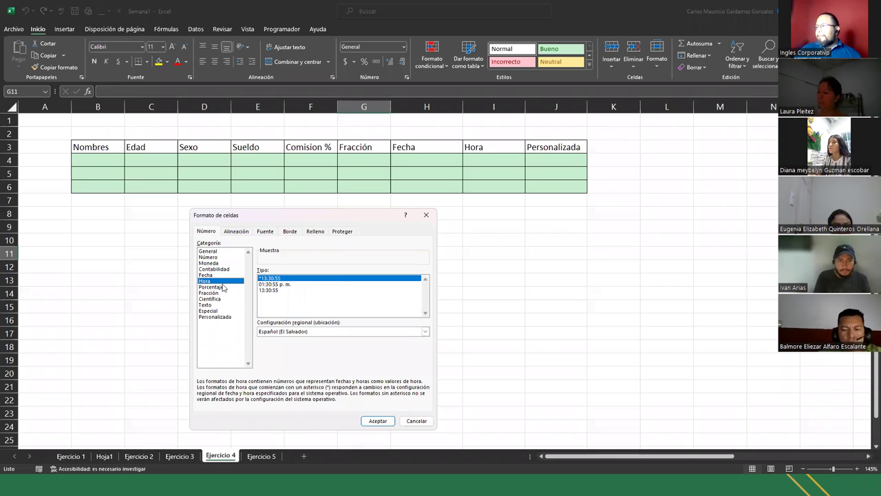
{"action": "left_click", "coordinate": [227, 287]}
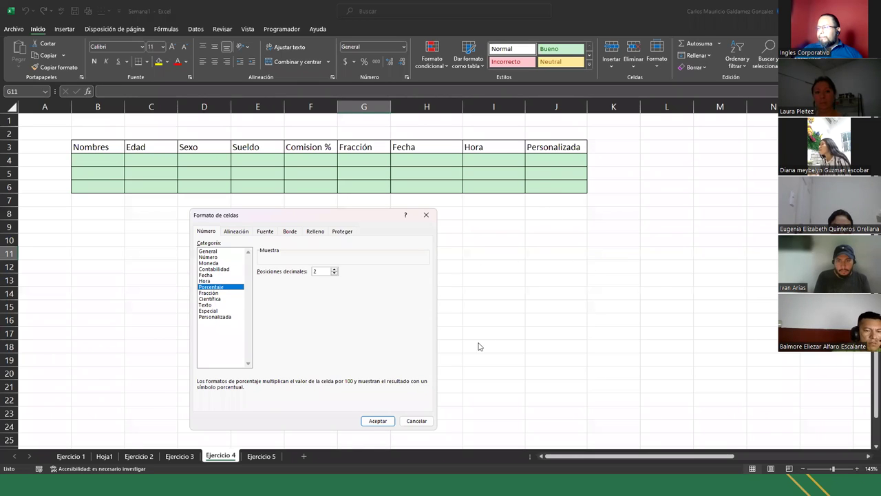
{"action": "left_click", "coordinate": [406, 420]}
{"action": "left_click", "coordinate": [405, 420]}
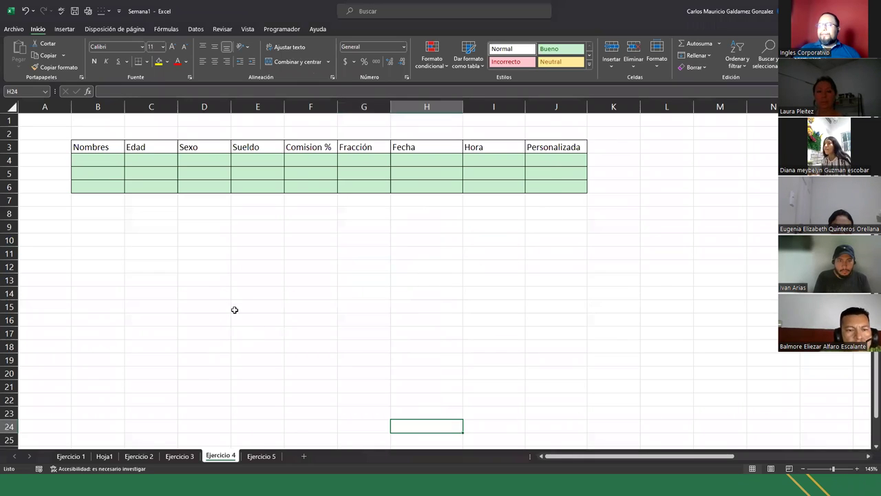
{"action": "left_click", "coordinate": [114, 230]}
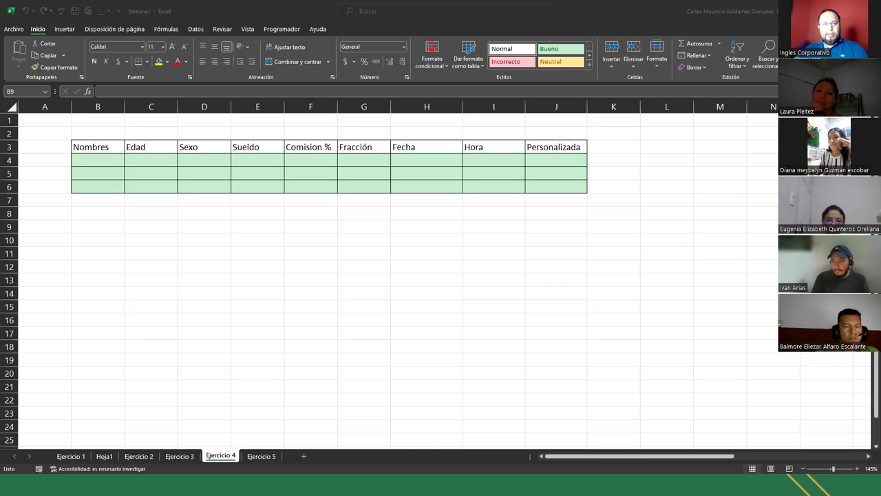
Switch to Chrome, leave the full-screen presentation and open the online.inglescorporativo.net course dashboard in a new tab
{"action": "key", "text": "alt+Tab"}
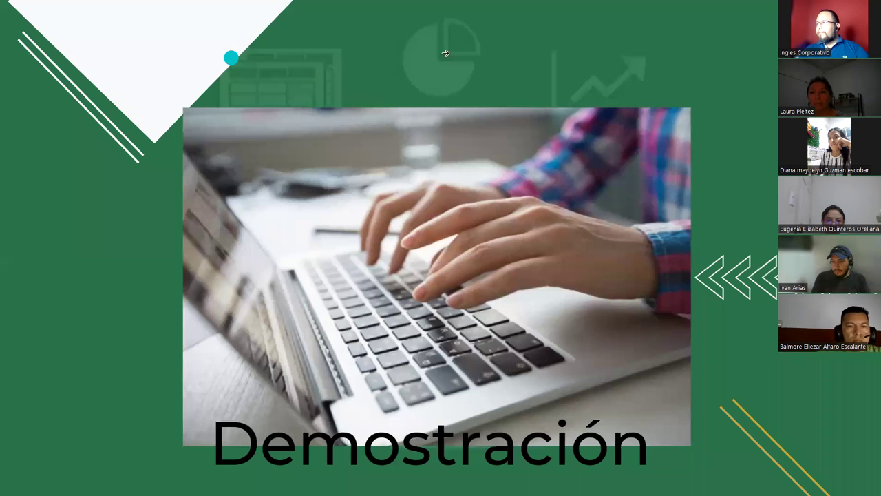
{"action": "key", "text": "Escape"}
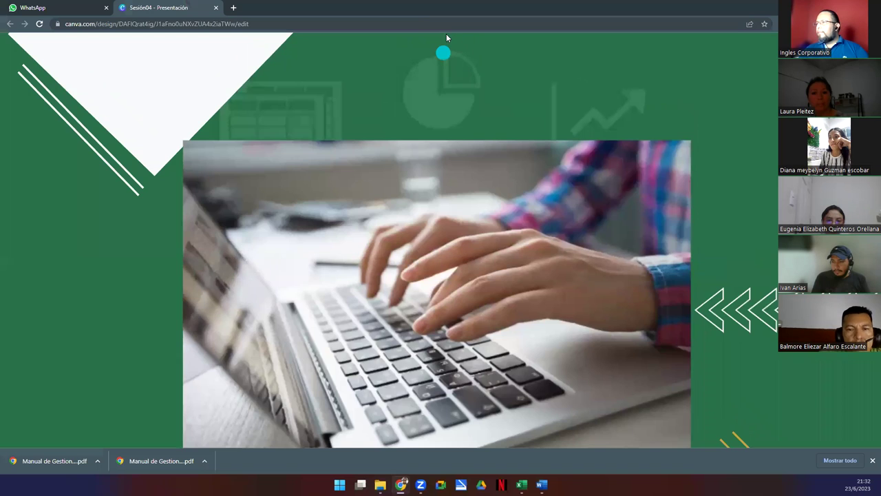
{"action": "left_click", "coordinate": [233, 7]}
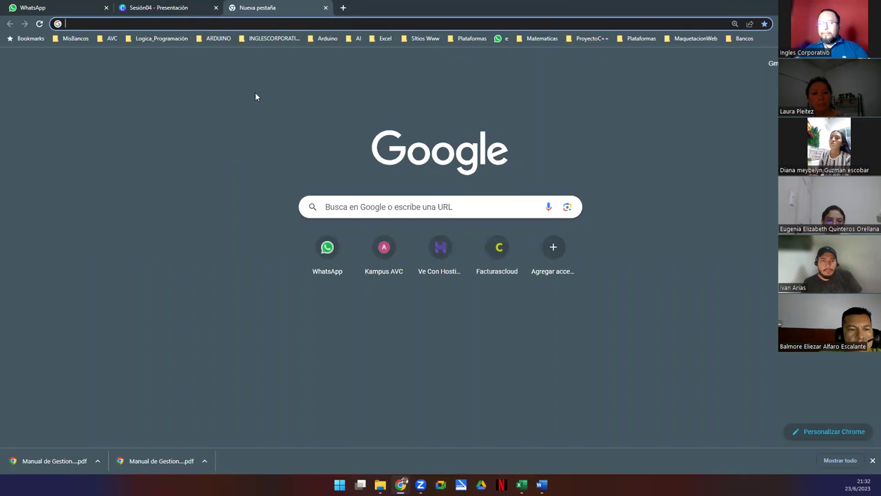
{"action": "type", "text": "onl"}
{"action": "key", "text": "Return"}
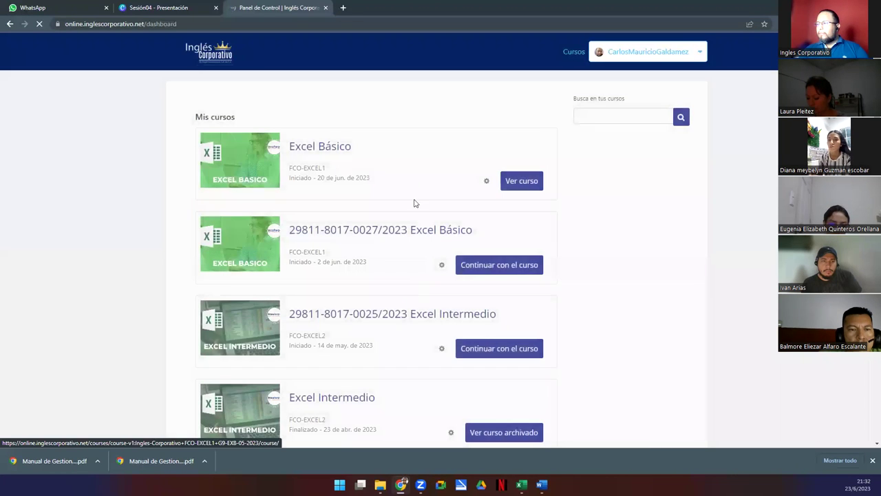
Open the Excel Básico course started on 20 June 2023 and show its Instructor Dashboard
{"action": "left_click", "coordinate": [338, 154]}
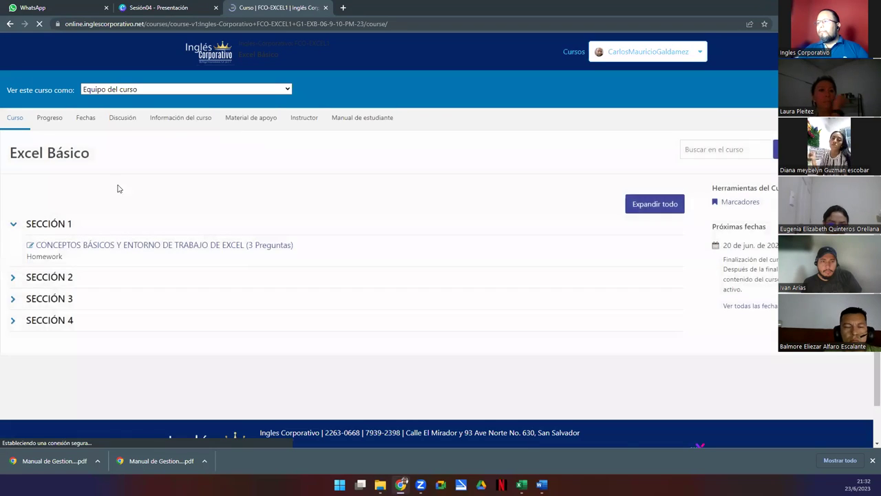
{"action": "left_click", "coordinate": [305, 119]}
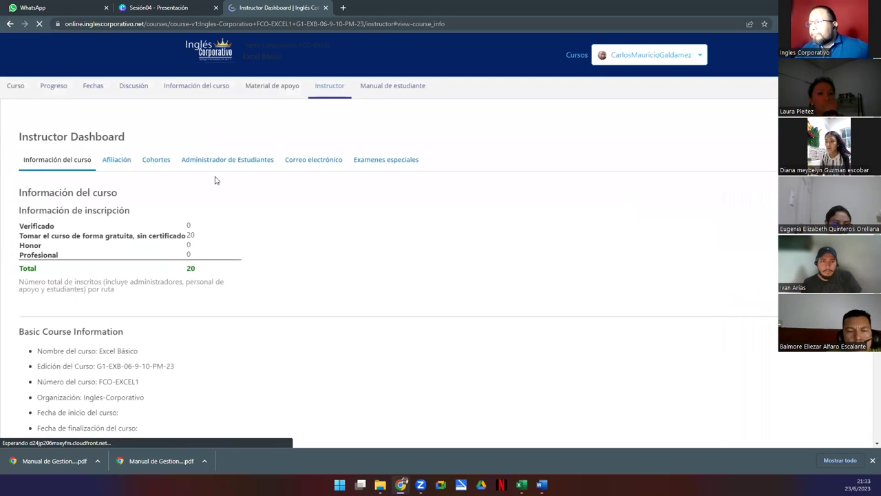
Open the Libro de Calificaciones from Administrador de Estudiantes and examine the enrolled students' homework, midterm and final grades
{"action": "left_click", "coordinate": [217, 162]}
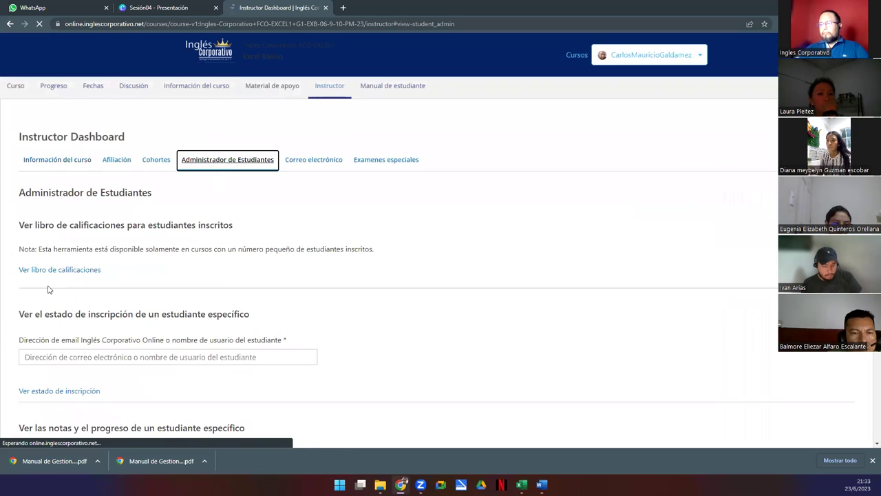
{"action": "left_click", "coordinate": [49, 271]}
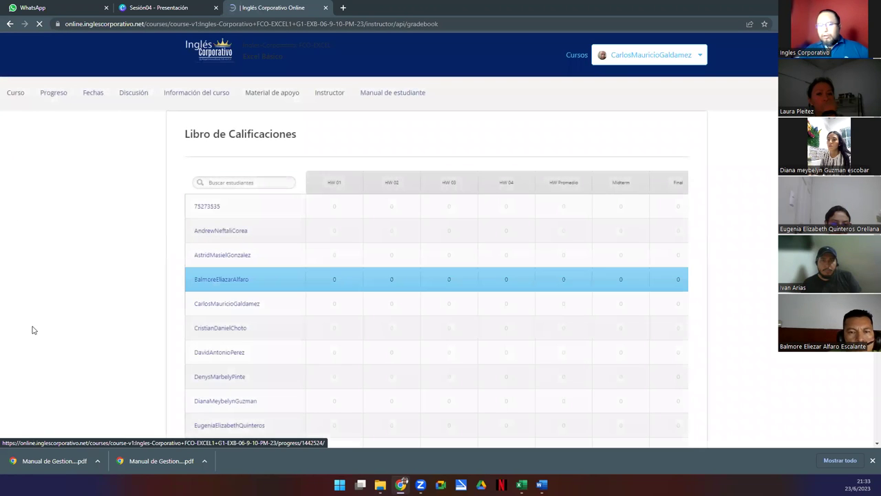
{"action": "scroll", "coordinate": [267, 323], "scroll_direction": "down", "scroll_amount": 3}
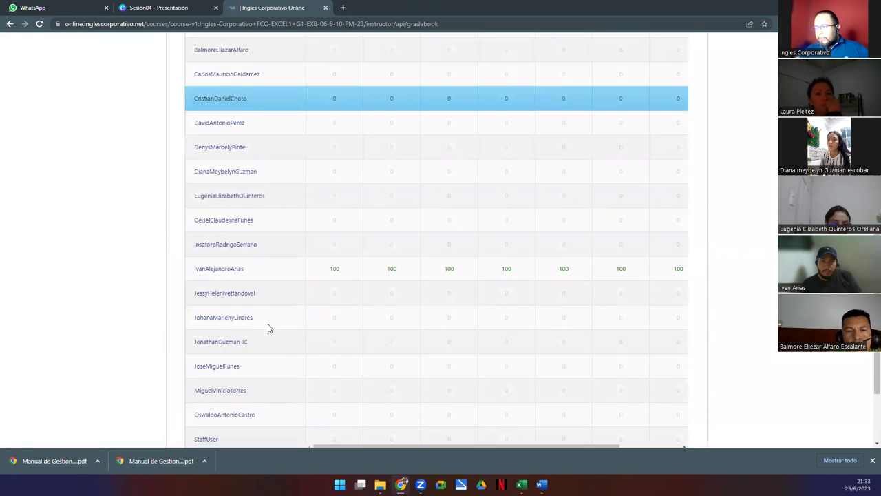
{"action": "scroll", "coordinate": [243, 365], "scroll_direction": "down", "scroll_amount": 2}
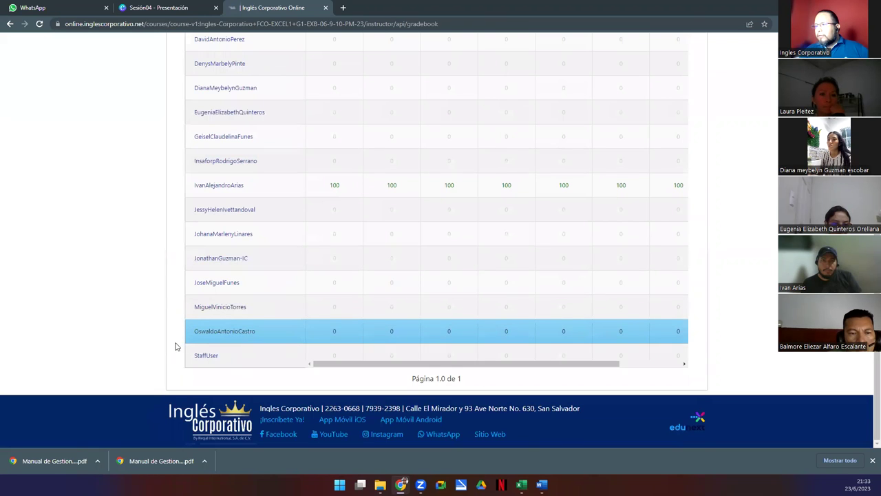
{"action": "scroll", "coordinate": [174, 346], "scroll_direction": "up", "scroll_amount": 3}
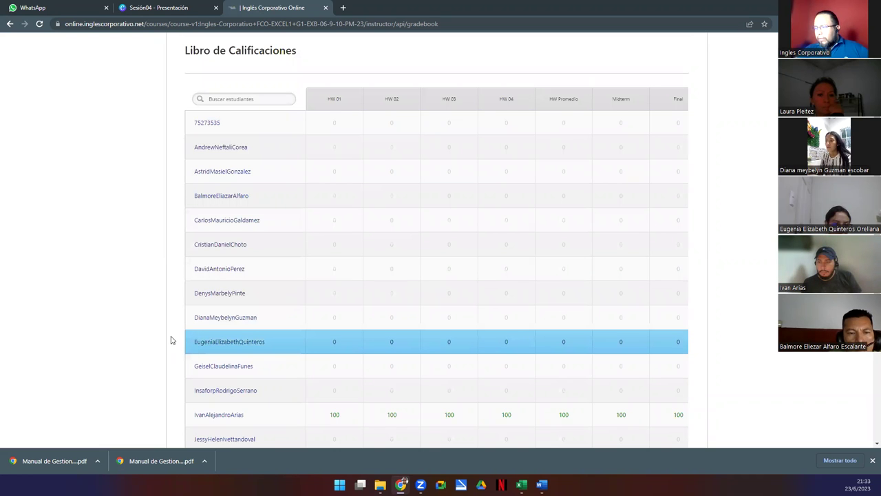
{"action": "scroll", "coordinate": [172, 339], "scroll_direction": "down", "scroll_amount": 1}
{"action": "scroll", "coordinate": [172, 340], "scroll_direction": "down", "scroll_amount": 2}
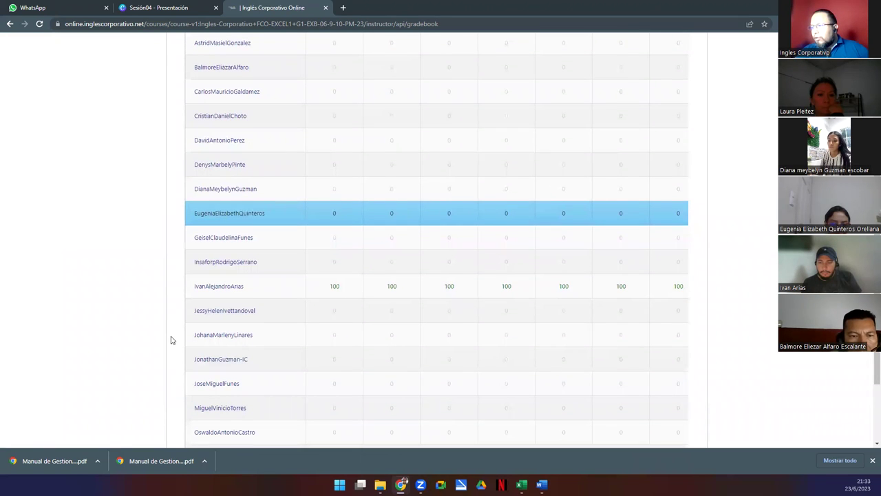
{"action": "scroll", "coordinate": [172, 340], "scroll_direction": "up", "scroll_amount": 1}
{"action": "scroll", "coordinate": [172, 340], "scroll_direction": "up", "scroll_amount": 1}
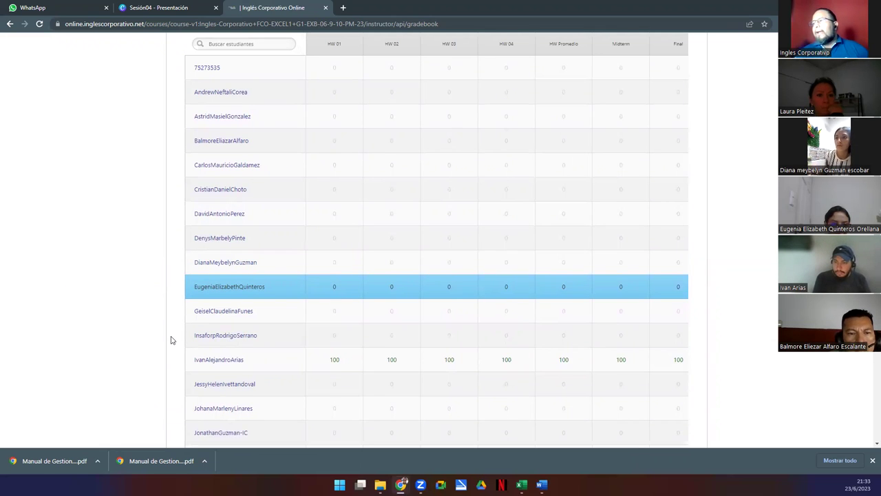
Open the course progress page of the first student in the gradebook and highlight the student's e-mail
{"action": "left_click", "coordinate": [206, 72]}
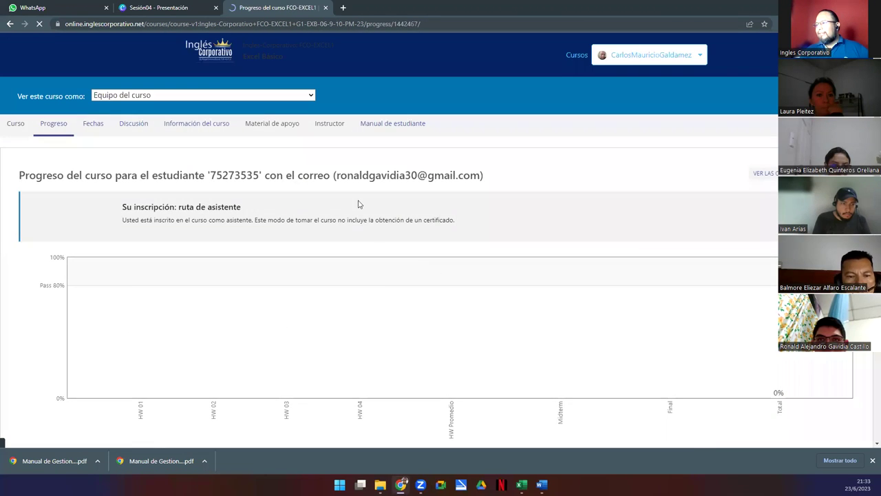
{"action": "left_click_drag", "start_coordinate": [335, 176], "coordinate": [417, 176]}
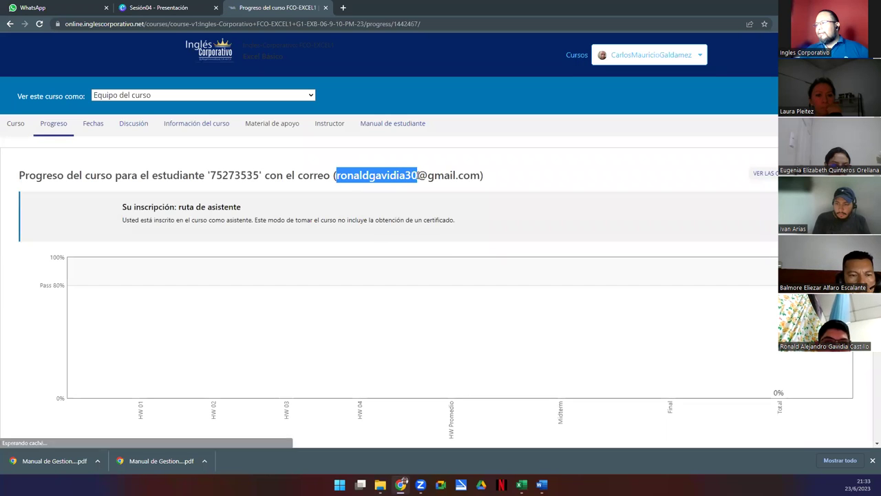
{"action": "scroll", "coordinate": [498, 228], "scroll_direction": "down", "scroll_amount": 1}
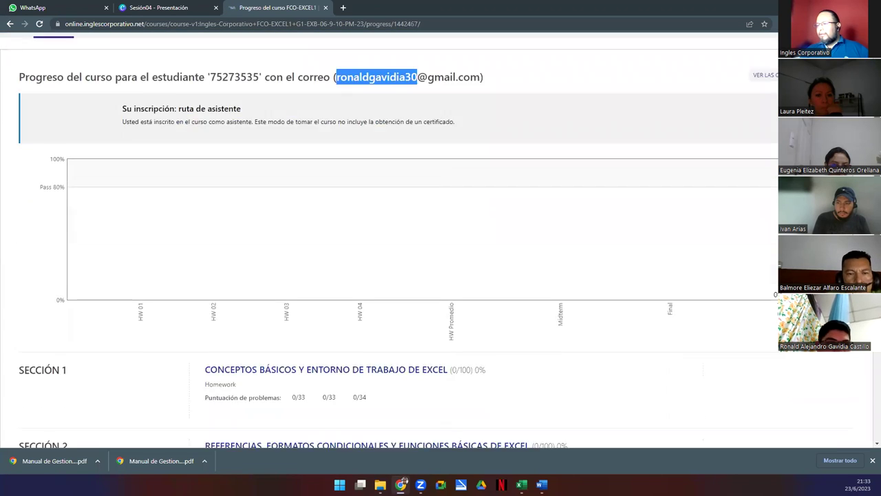
Examine the student's homework problem scores under Sección 1, Conceptos básicos y entorno de trabajo de Excel
{"action": "scroll", "coordinate": [398, 240], "scroll_direction": "down", "scroll_amount": 1}
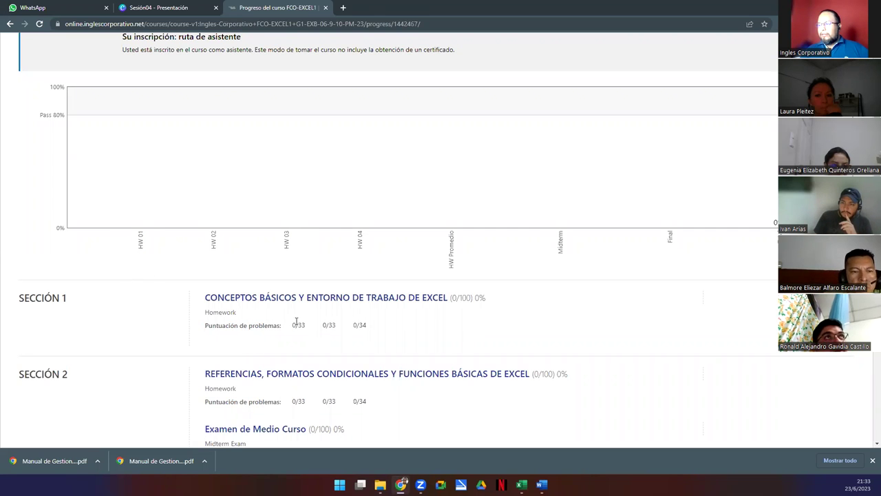
{"action": "left_click_drag", "start_coordinate": [290, 325], "coordinate": [403, 328]}
{"action": "left_click", "coordinate": [403, 328]}
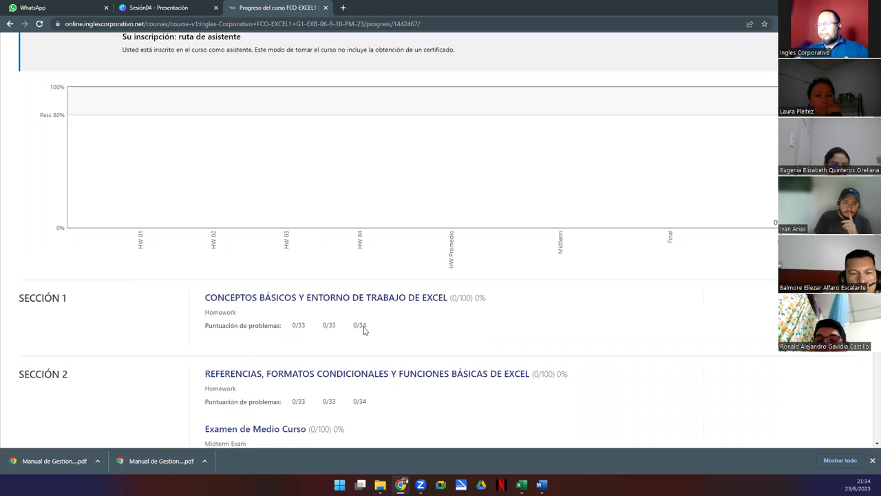
{"action": "left_click_drag", "start_coordinate": [292, 325], "coordinate": [305, 325]}
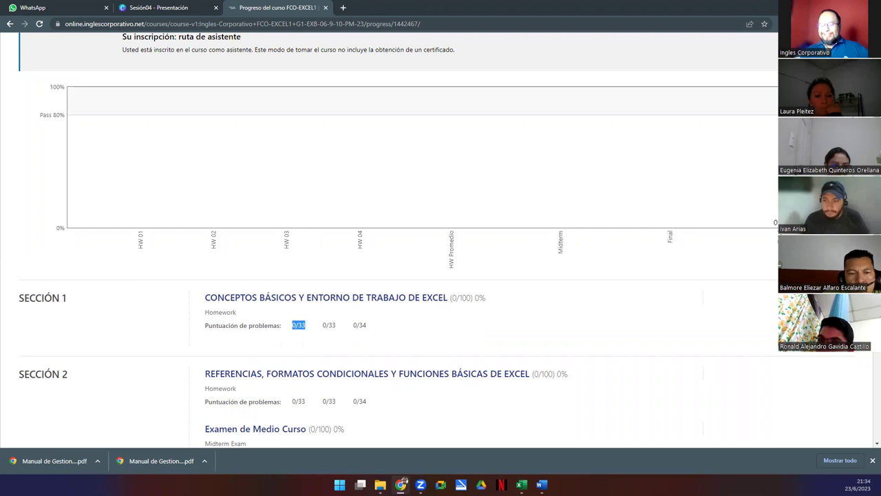
{"action": "left_click", "coordinate": [136, 274]}
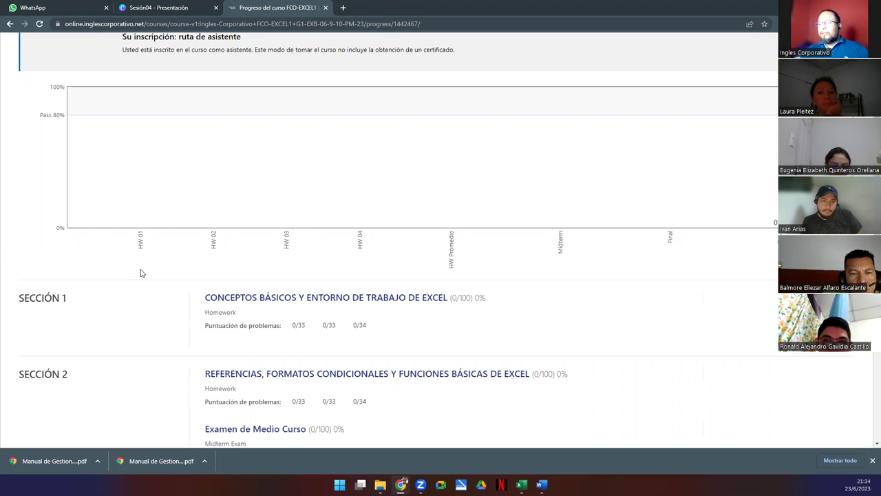
{"action": "double_click", "coordinate": [294, 324]}
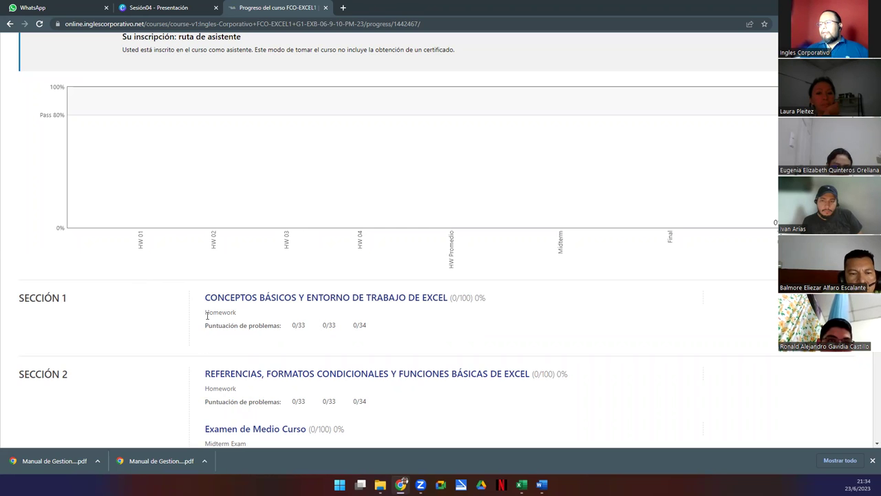
{"action": "left_click_drag", "start_coordinate": [203, 298], "coordinate": [422, 330]}
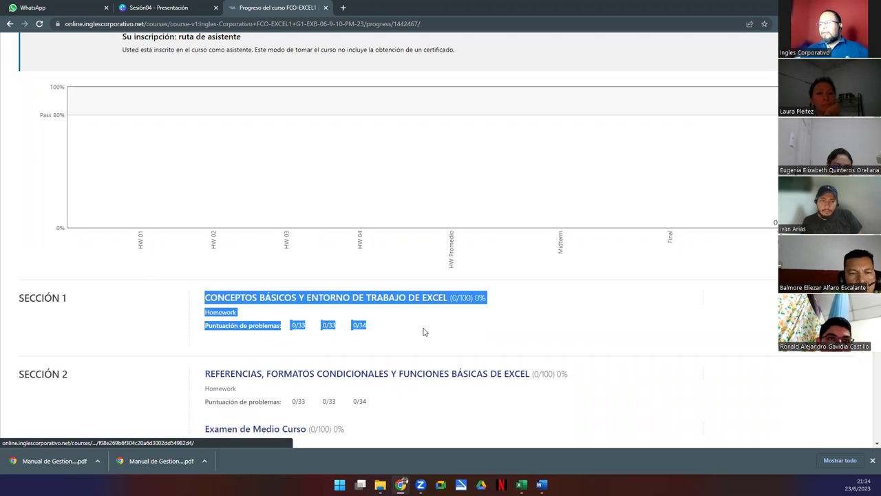
{"action": "left_click", "coordinate": [380, 330]}
{"action": "scroll", "coordinate": [263, 351], "scroll_direction": "up", "scroll_amount": 3}
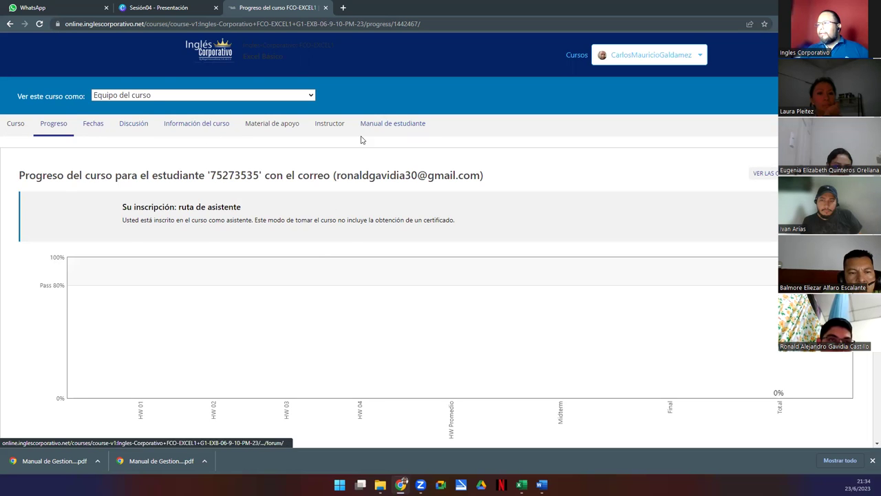
Open lesson 1.1 Conceptos básicos de excel in Sección 1, dismiss the downloads bar and reload the lesson page
{"action": "left_click", "coordinate": [14, 135]}
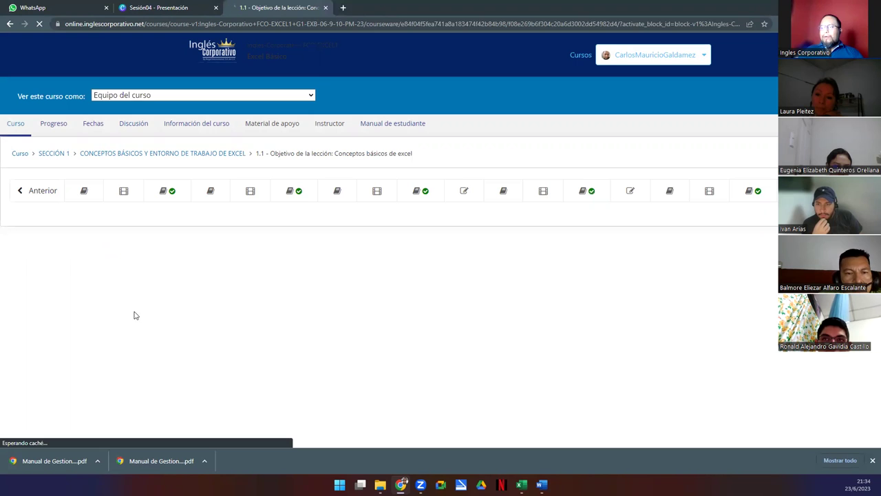
{"action": "left_click", "coordinate": [872, 460]}
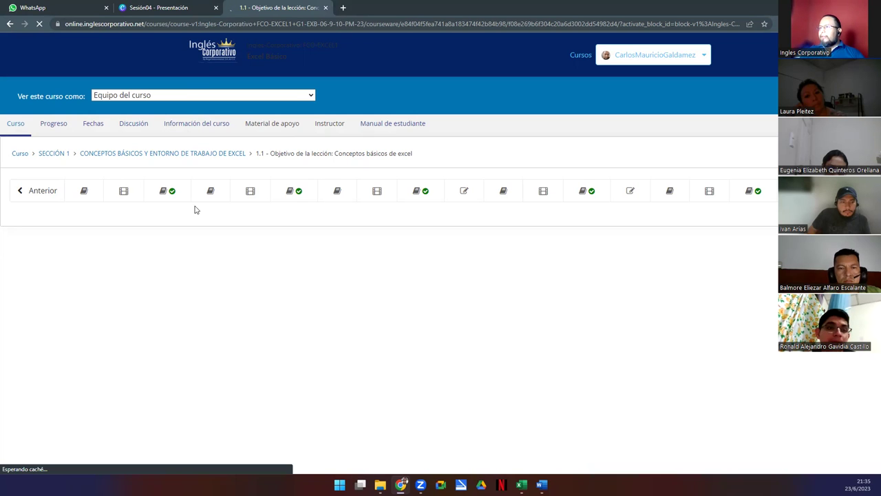
{"action": "left_click", "coordinate": [148, 10]}
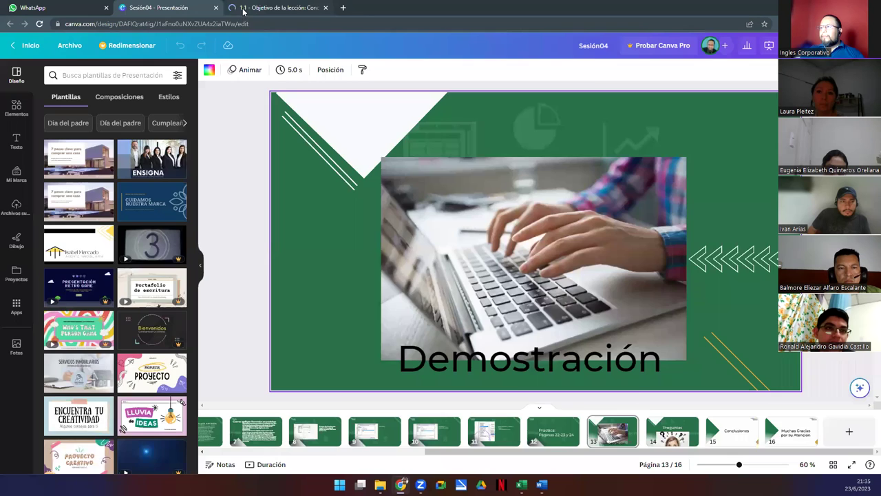
{"action": "left_click", "coordinate": [241, 8]}
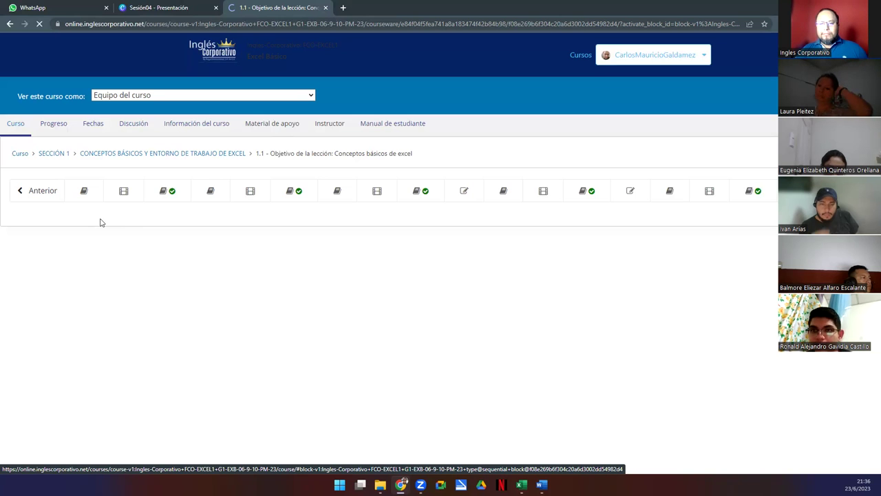
{"action": "left_click", "coordinate": [39, 24]}
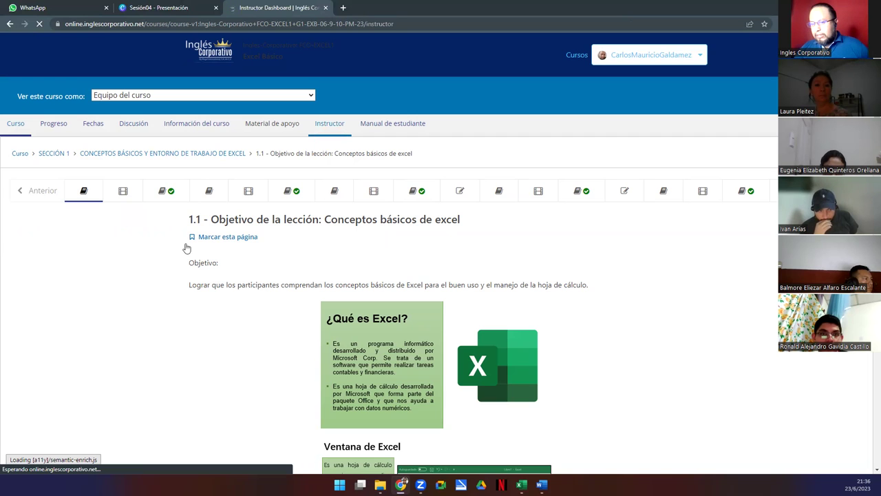
Return to the student administration section of the Instructor Dashboard and look through the class gradebook again
{"action": "left_click", "coordinate": [213, 159]}
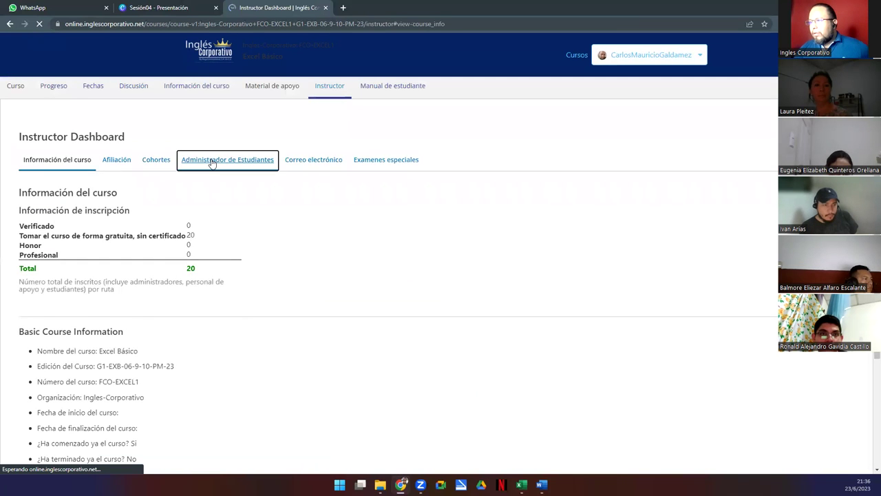
{"action": "left_click", "coordinate": [40, 270]}
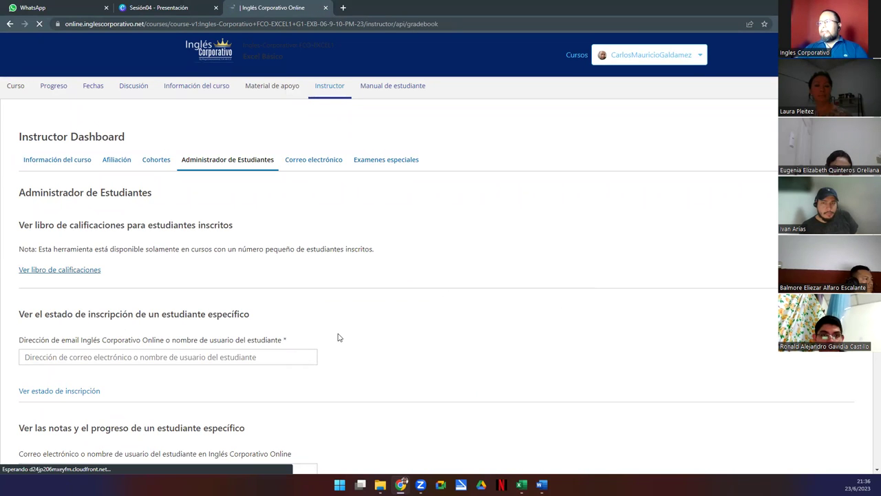
{"action": "scroll", "coordinate": [405, 310], "scroll_direction": "down", "scroll_amount": 4}
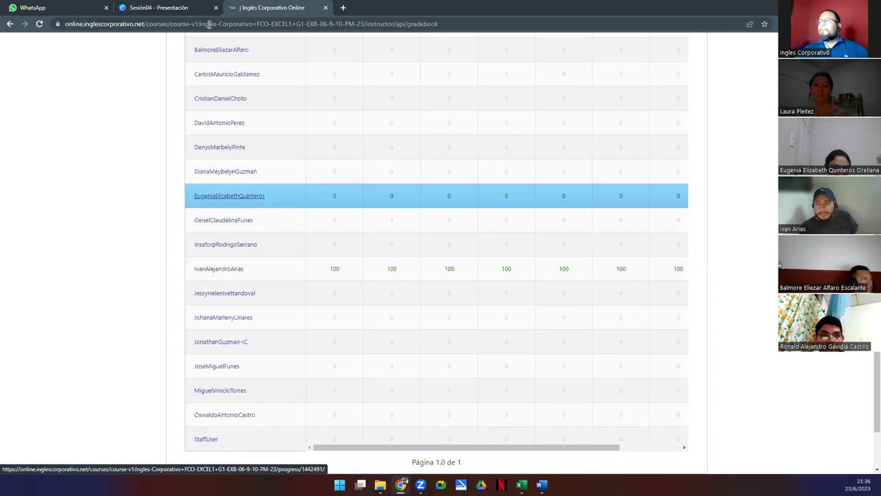
{"action": "scroll", "coordinate": [179, 193], "scroll_direction": "up", "scroll_amount": 3}
Go back to the course content, open Videoconferencia #1 Conceptos Básicos de Excel and briefly play its recording before pausing it
{"action": "left_click", "coordinate": [53, 94]}
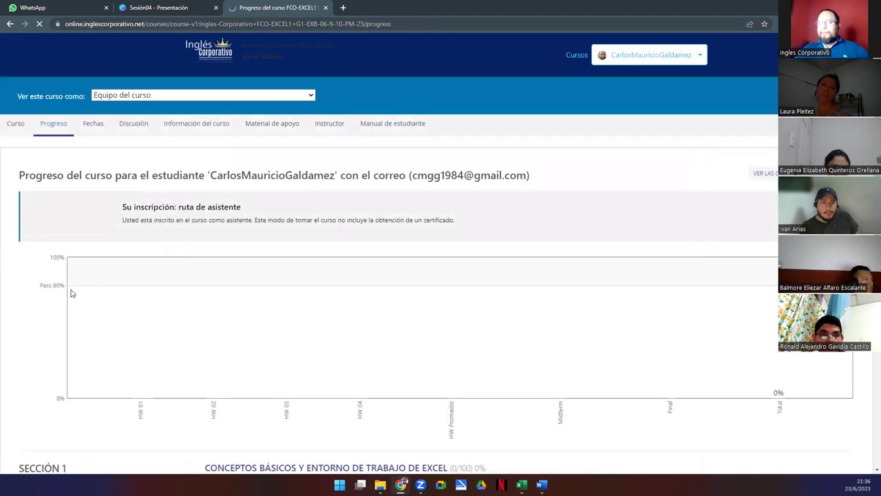
{"action": "left_click", "coordinate": [17, 124]}
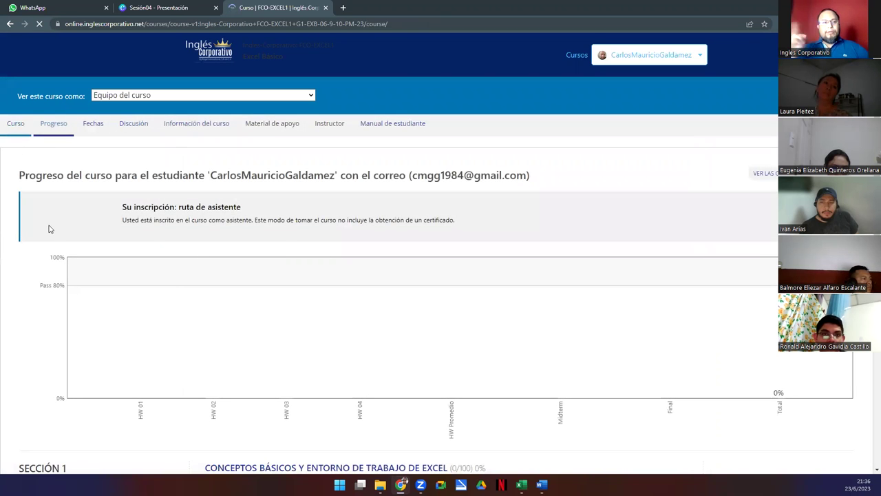
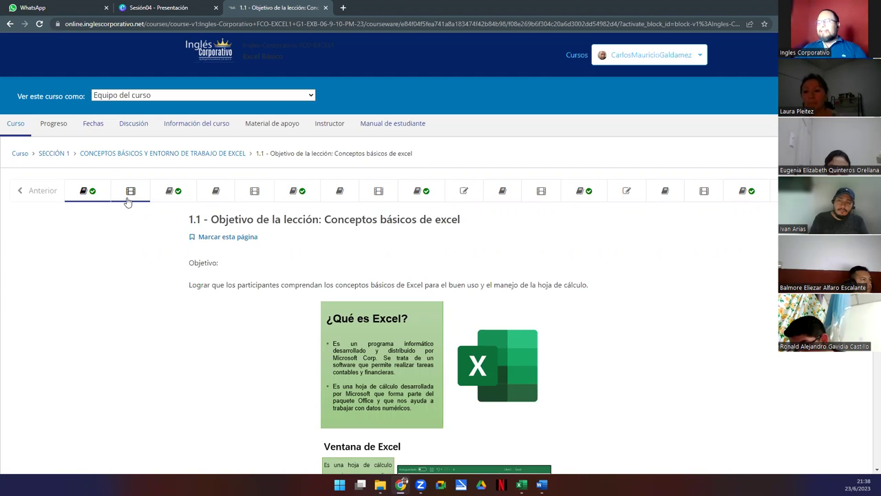
{"action": "left_click", "coordinate": [126, 199]}
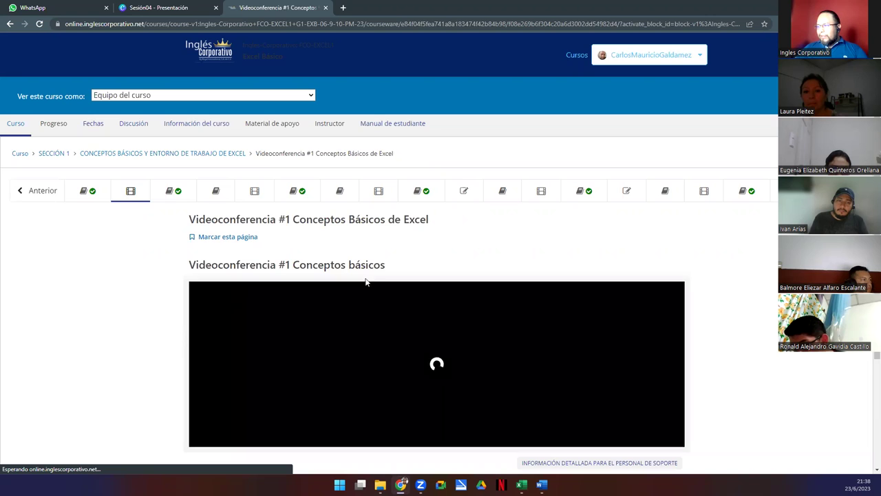
{"action": "scroll", "coordinate": [171, 306], "scroll_direction": "down", "scroll_amount": 3}
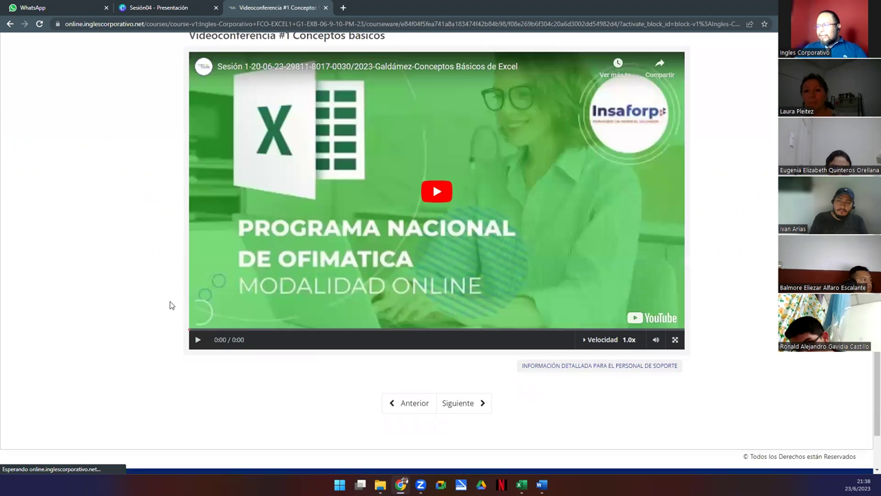
{"action": "left_click", "coordinate": [434, 194]}
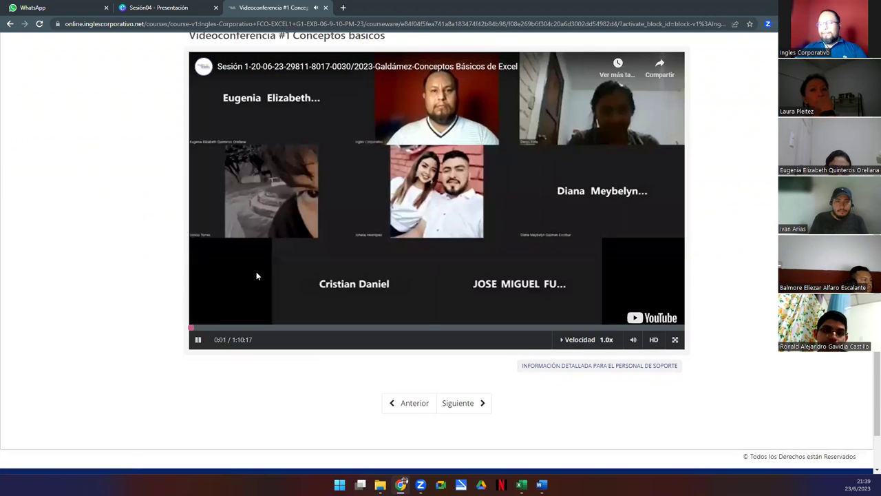
{"action": "left_click", "coordinate": [197, 339]}
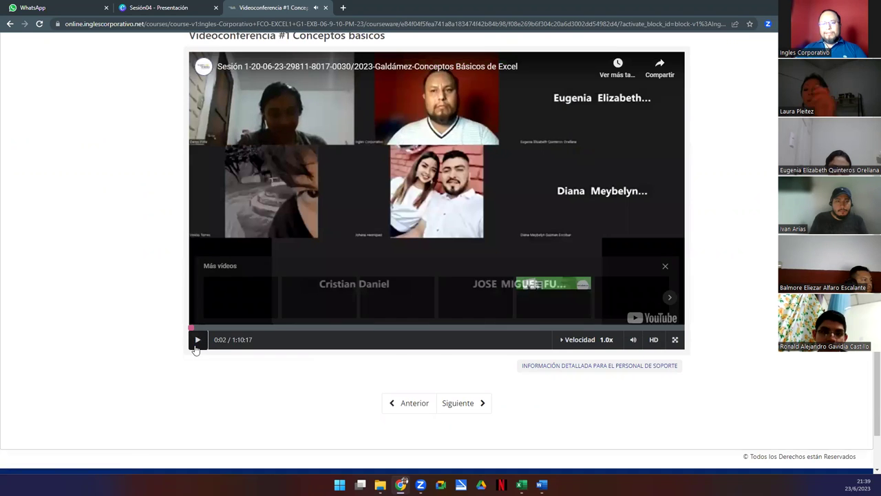
{"action": "scroll", "coordinate": [124, 340], "scroll_direction": "up", "scroll_amount": 3}
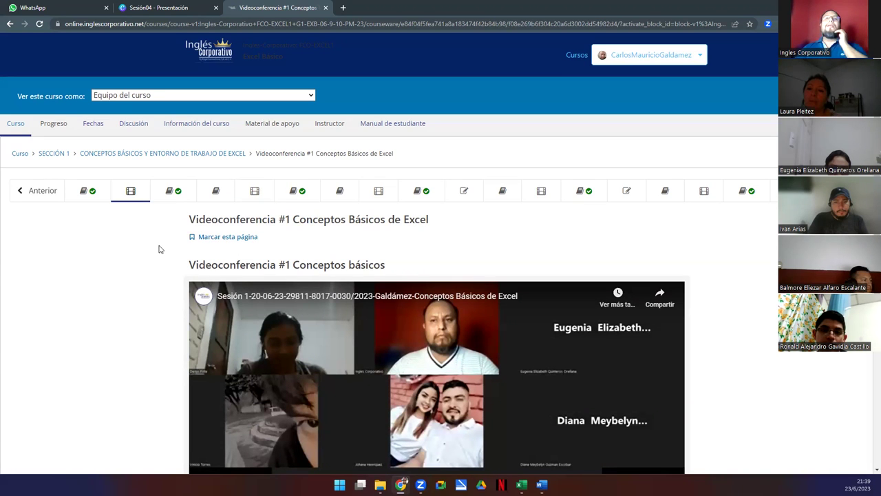
View the discussion forum for clase #1 and open lesson 1.2 Entorno de trabajo de excel
{"action": "left_click", "coordinate": [176, 196]}
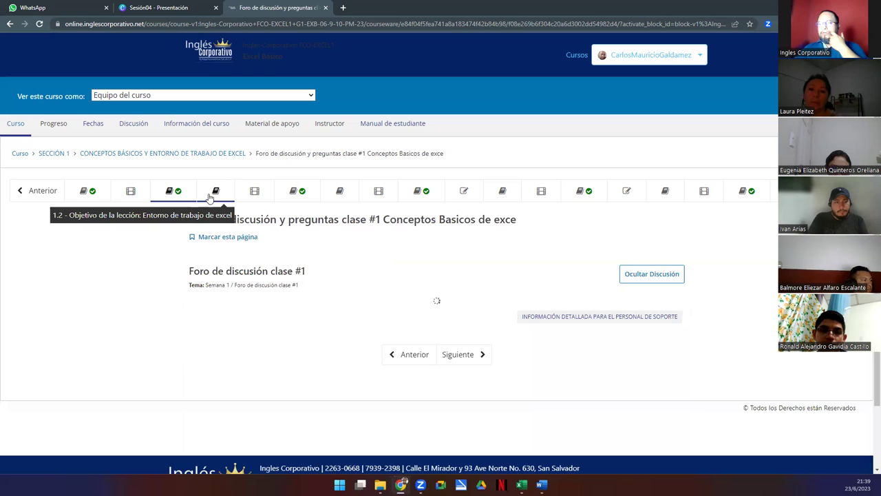
{"action": "left_click", "coordinate": [215, 193]}
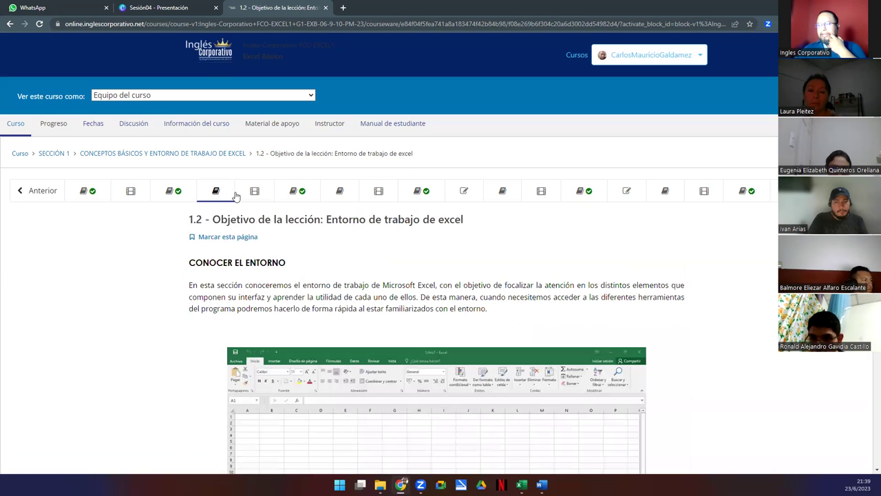
Highlight the CONOCER EL ENTORNO heading in lesson 1.2, and view Videoconferencia #2 Entorno de trabajo de Excel and its discussion forum
{"action": "left_click_drag", "start_coordinate": [196, 264], "coordinate": [288, 265]}
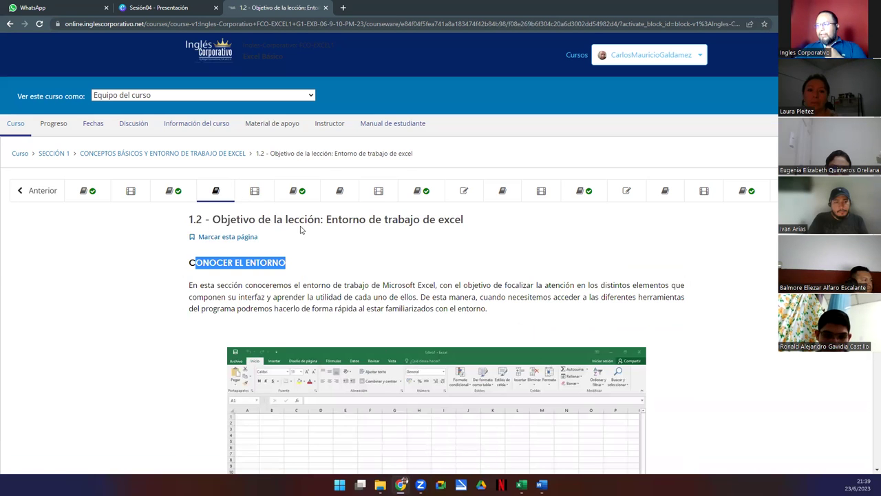
{"action": "left_click", "coordinate": [254, 194]}
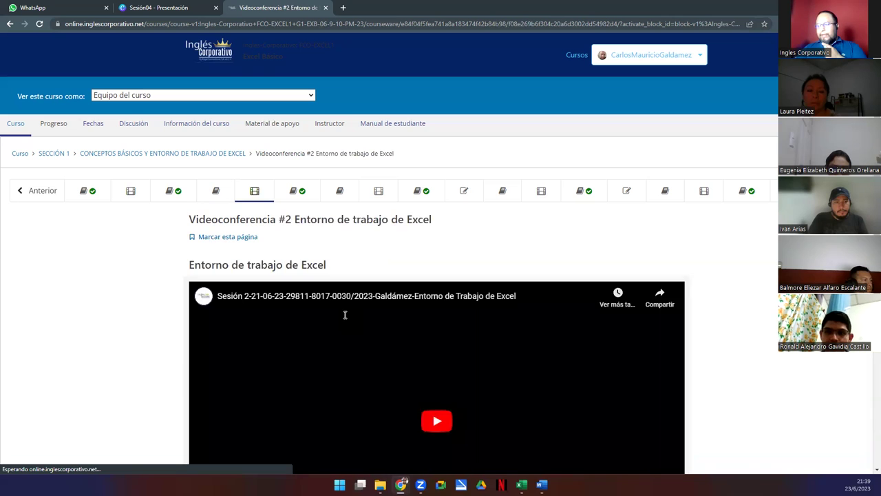
{"action": "left_click", "coordinate": [294, 198]}
View lesson 1.3 Navegación en la hoja de calculo with its title highlighted, Videoconferencia #3, the clase #3 forum and 1.4 Laboratorio 1
{"action": "left_click", "coordinate": [339, 197]}
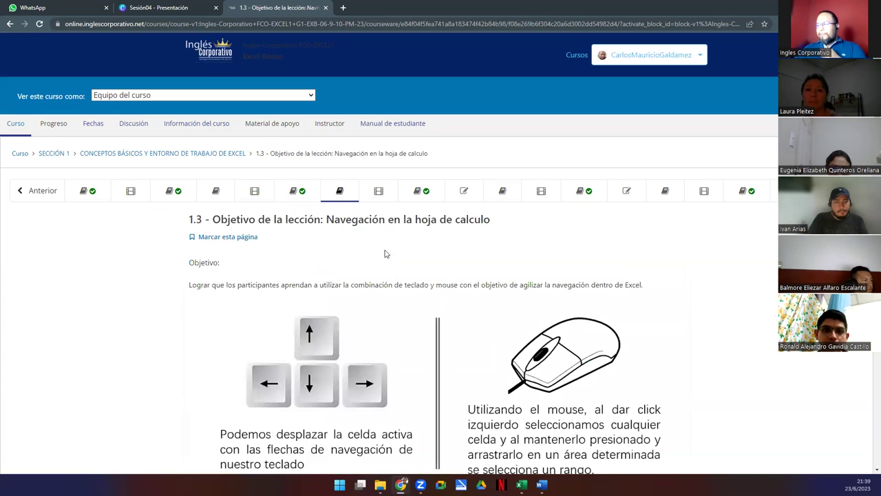
{"action": "left_click_drag", "start_coordinate": [186, 225], "coordinate": [521, 230]}
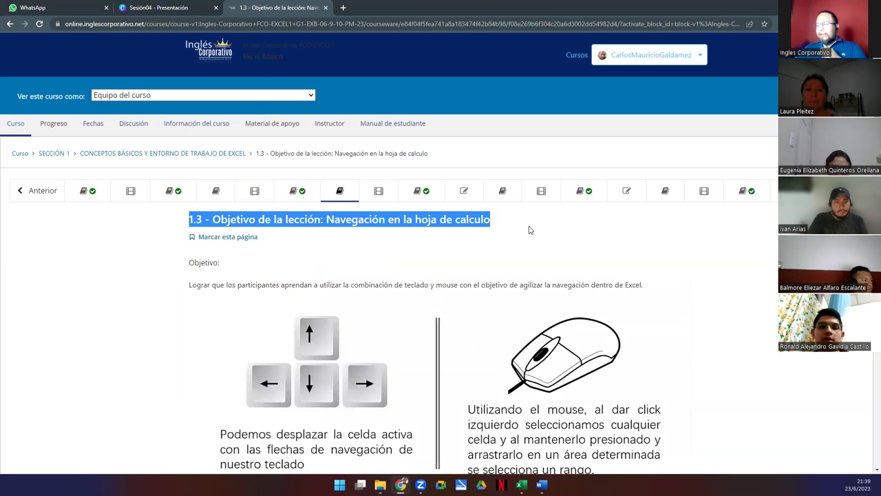
{"action": "left_click", "coordinate": [379, 191]}
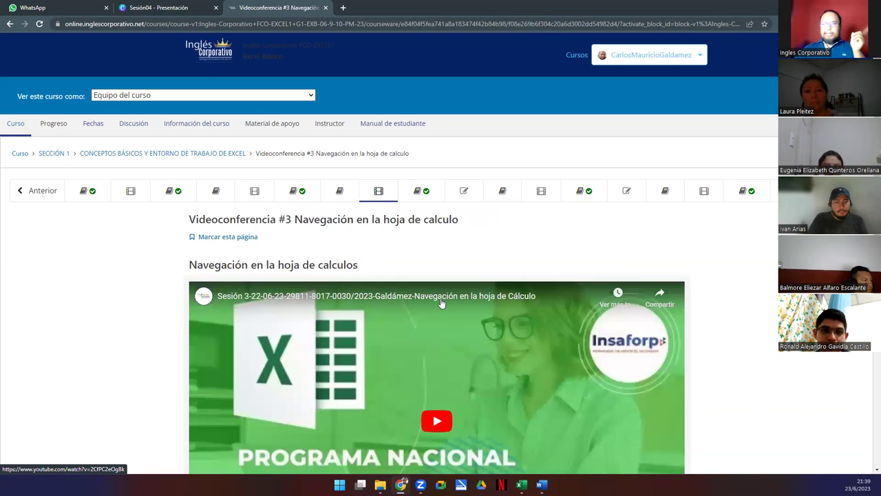
{"action": "left_click", "coordinate": [422, 191]}
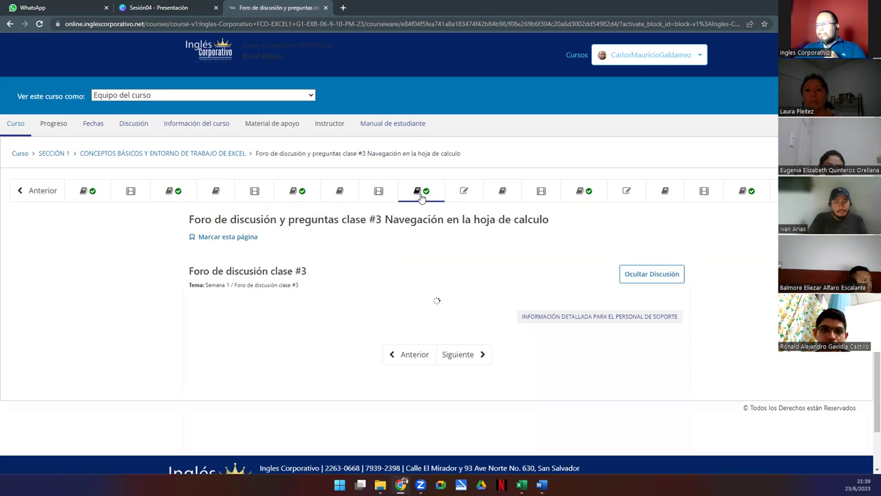
{"action": "left_click", "coordinate": [457, 201]}
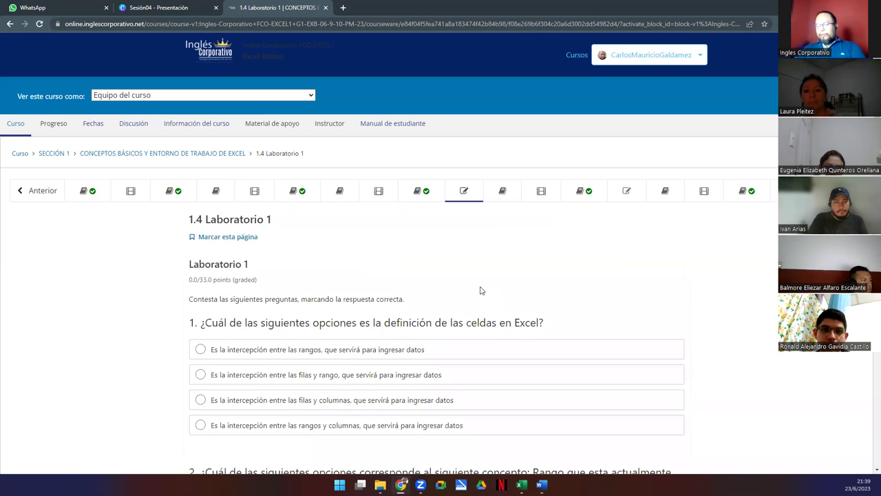
View lesson 1.5 Formatos propios y personalizados de excel with its title highlighted, Videoconferencia #4, the clase #4 forum and 1.6 Laboratorio 2
{"action": "left_click", "coordinate": [502, 191]}
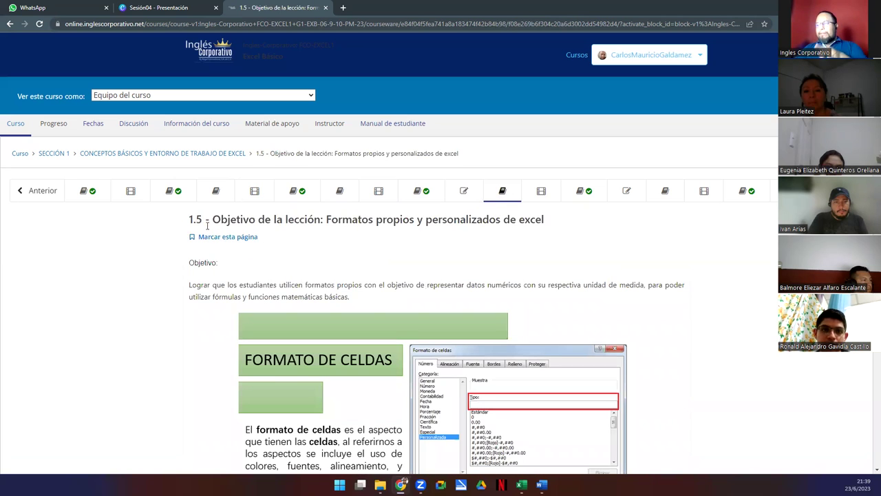
{"action": "left_click_drag", "start_coordinate": [199, 221], "coordinate": [570, 237]}
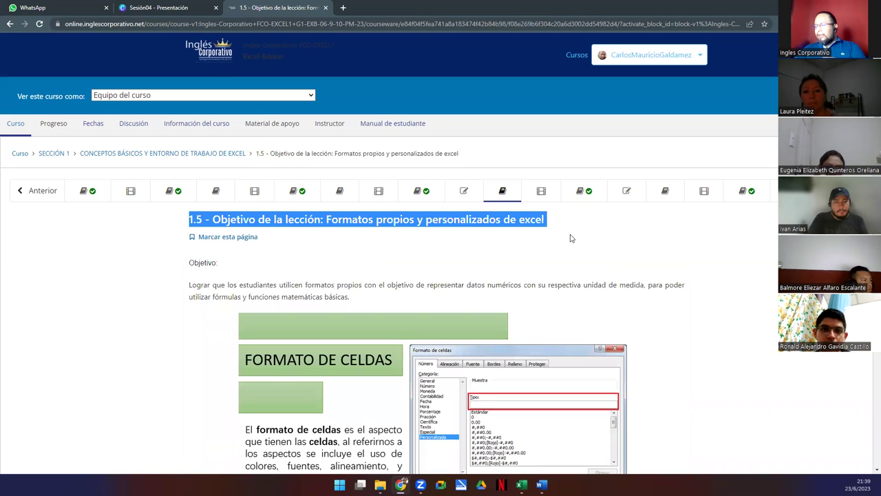
{"action": "left_click", "coordinate": [541, 191]}
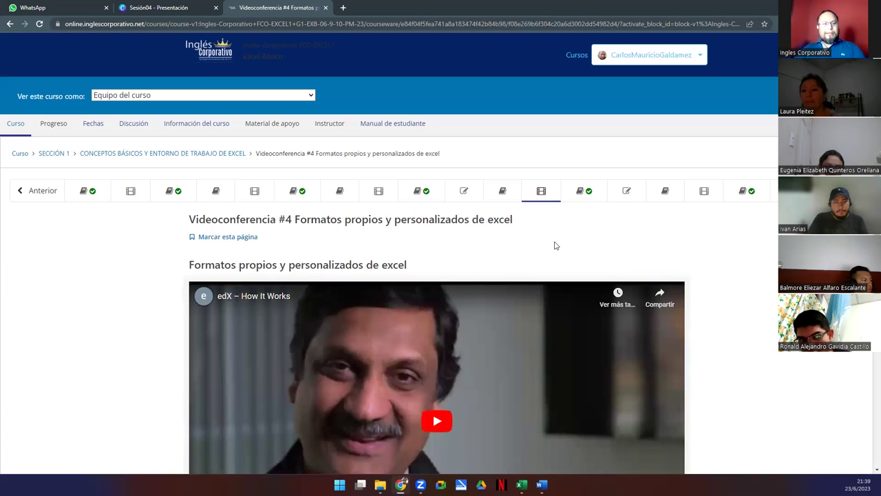
{"action": "left_click", "coordinate": [583, 191]}
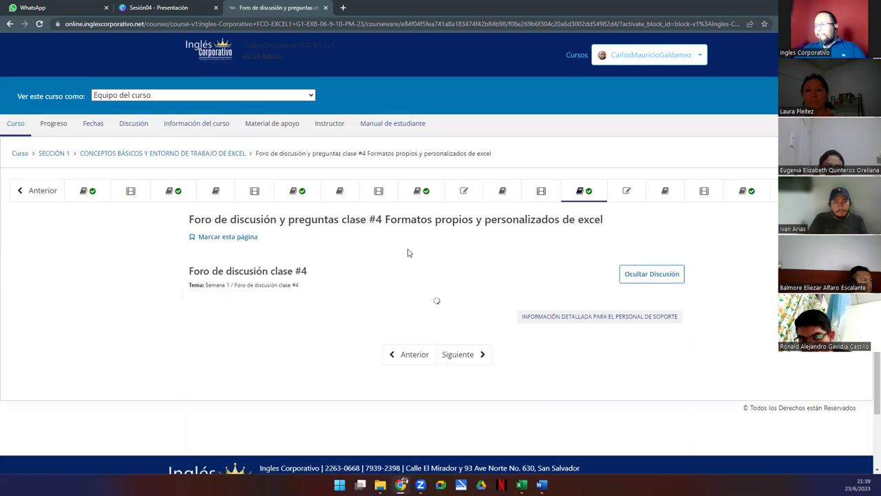
{"action": "left_click", "coordinate": [624, 193]}
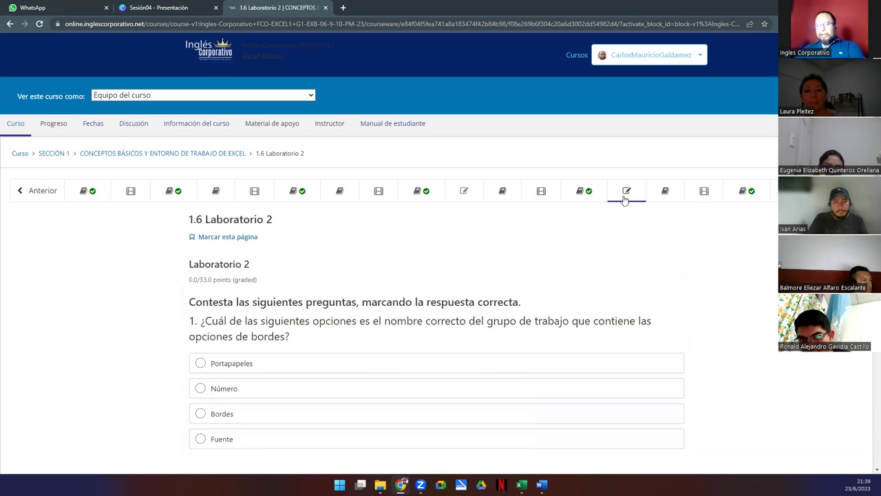
View lesson 1.7 Portapapeles with its title highlighted, Videoconferencia #5, the clase #5 forum and 1.8 Laboratorio 3
{"action": "left_click", "coordinate": [664, 193]}
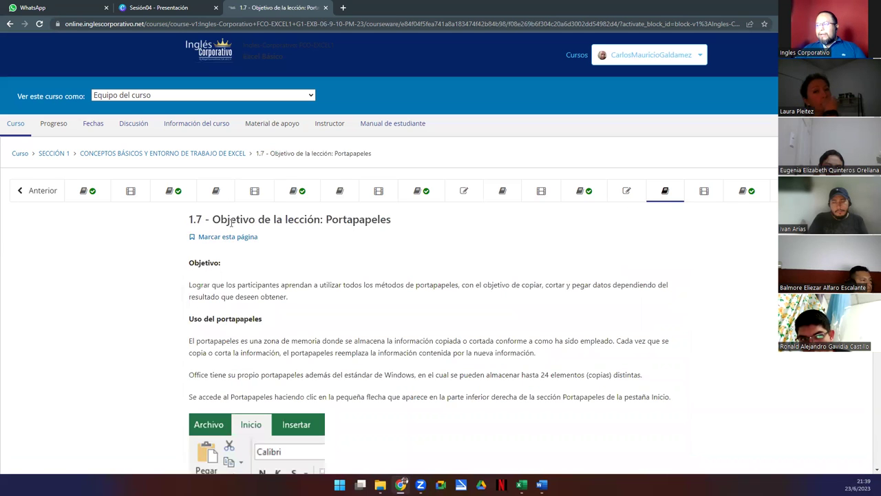
{"action": "left_click_drag", "start_coordinate": [189, 220], "coordinate": [393, 219]}
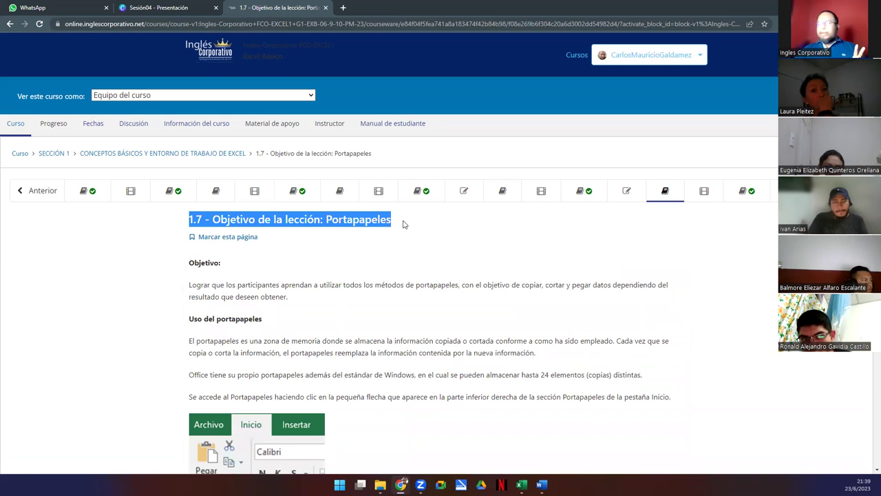
{"action": "left_click", "coordinate": [700, 198]}
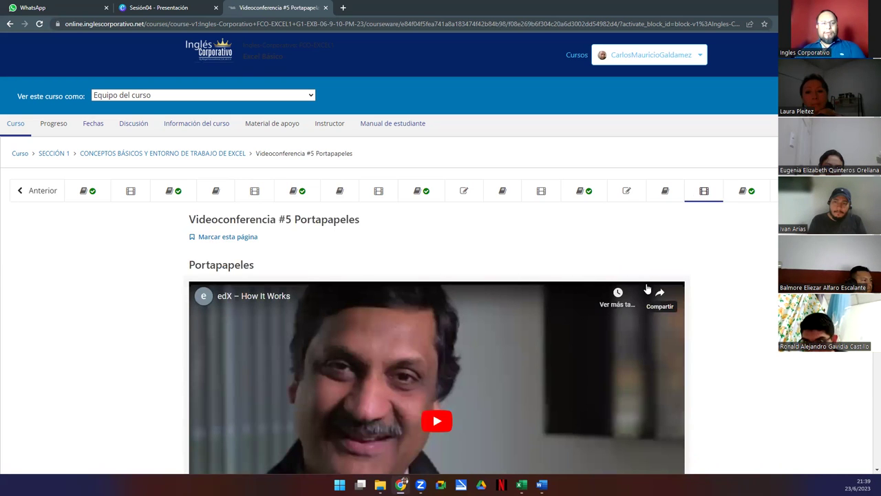
{"action": "left_click", "coordinate": [762, 196]}
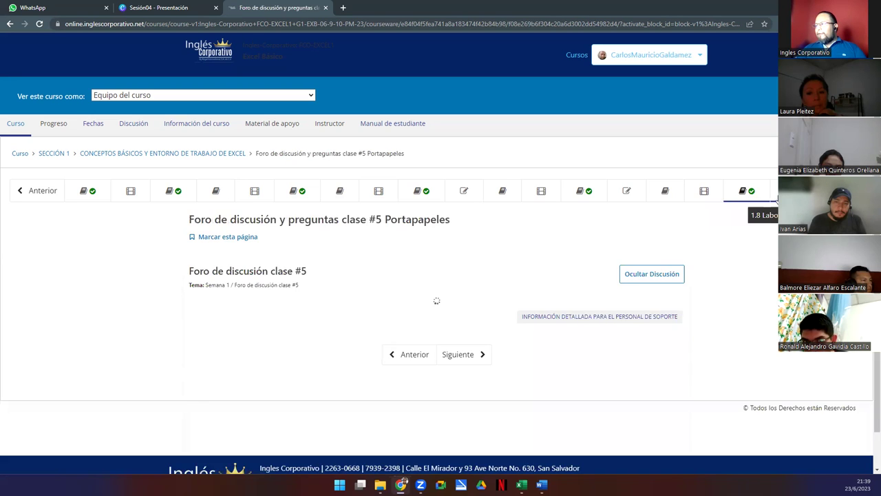
{"action": "left_click", "coordinate": [775, 197]}
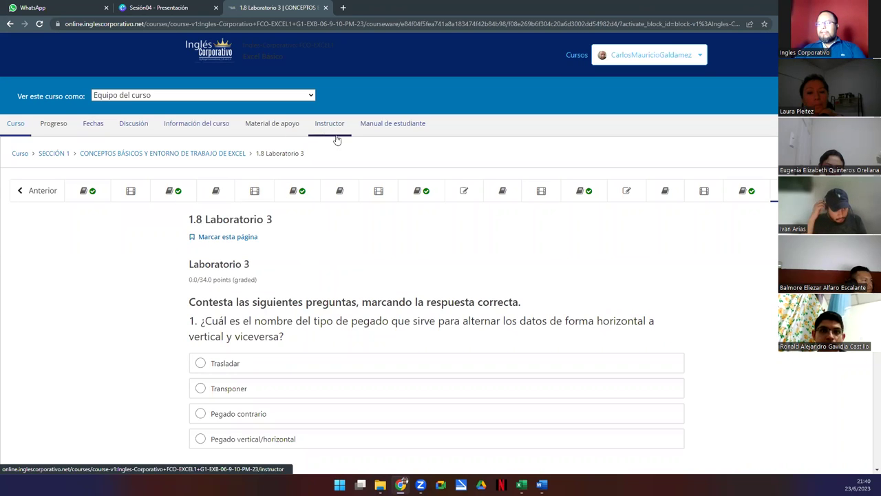
Open the Manual de estudiante and follow its table of contents to the chapter Formatos Propios y personalizados de Excel
{"action": "left_click", "coordinate": [386, 135]}
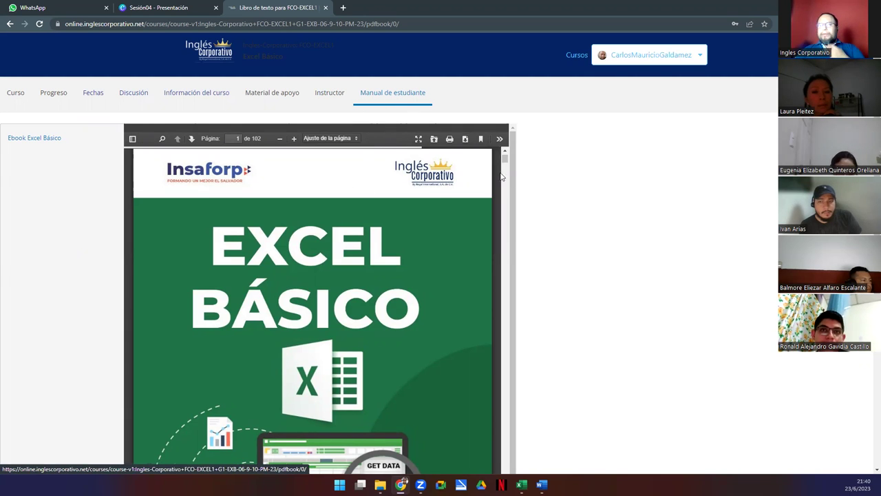
{"action": "scroll", "coordinate": [407, 227], "scroll_direction": "down", "scroll_amount": 10}
{"action": "scroll", "coordinate": [312, 268], "scroll_direction": "up", "scroll_amount": 3}
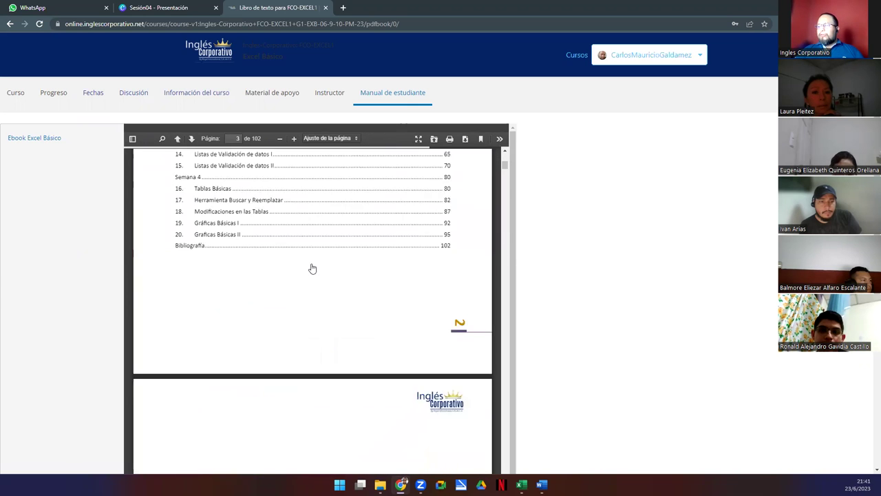
{"action": "scroll", "coordinate": [312, 268], "scroll_direction": "up", "scroll_amount": 4}
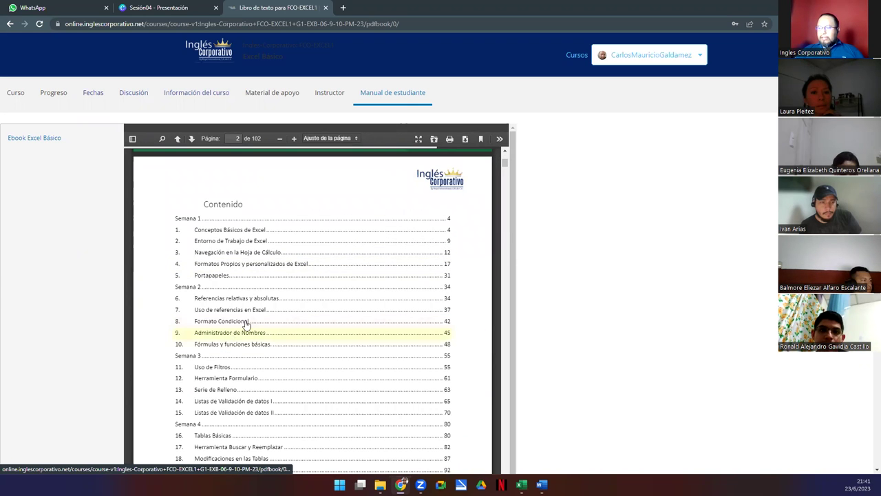
{"action": "left_click", "coordinate": [232, 267]}
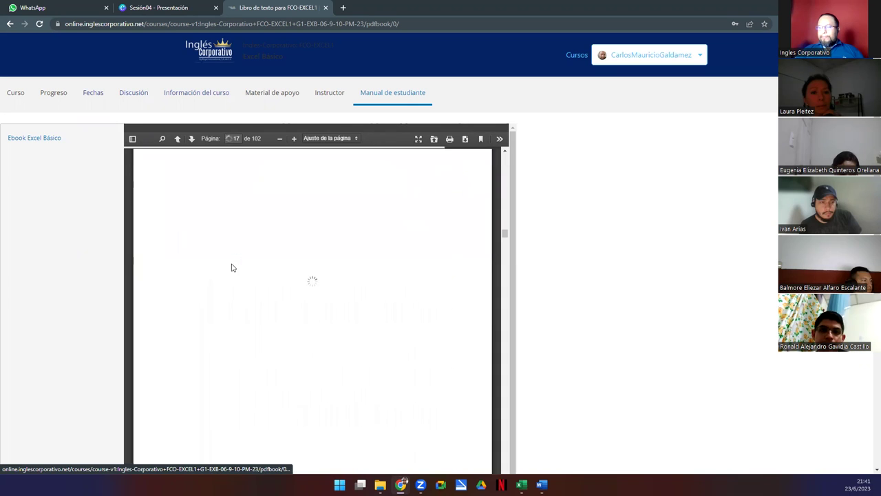
Read through the manual's number format chapter from page 17 to the Creación de formatos personalizados section on page 22
{"action": "scroll", "coordinate": [458, 303], "scroll_direction": "up", "scroll_amount": 3}
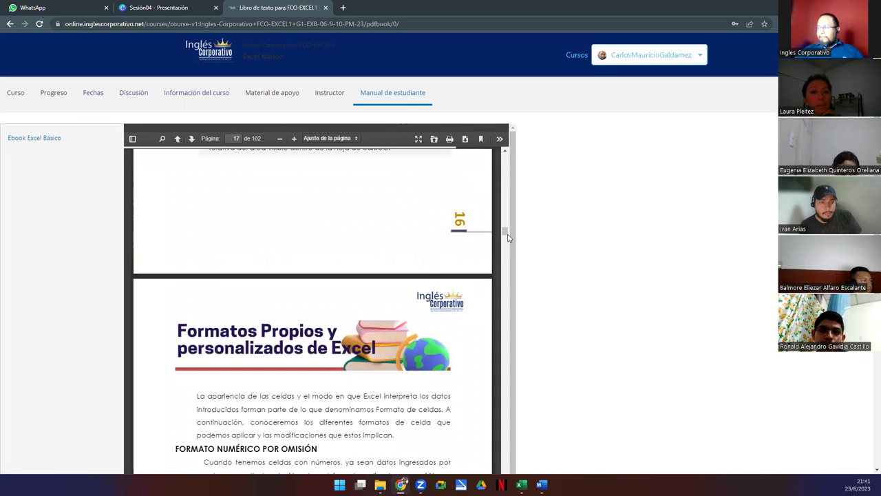
{"action": "left_click_drag", "start_coordinate": [506, 236], "coordinate": [505, 234]}
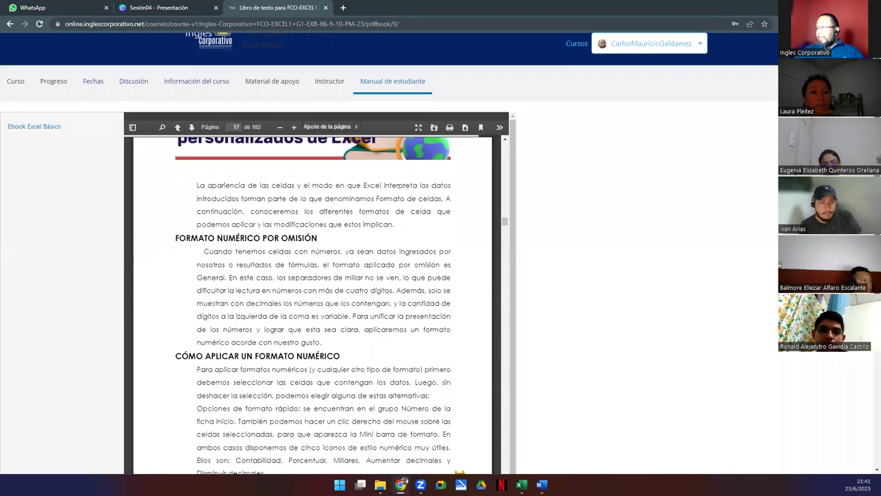
{"action": "scroll", "coordinate": [868, 365], "scroll_direction": "down", "scroll_amount": 2}
{"action": "scroll", "coordinate": [868, 365], "scroll_direction": "down", "scroll_amount": 3}
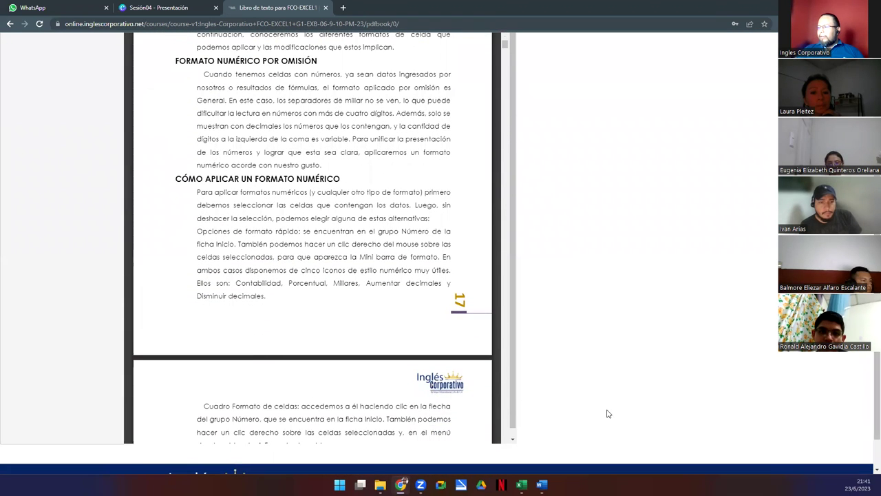
{"action": "left_click", "coordinate": [512, 439]}
{"action": "scroll", "coordinate": [395, 314], "scroll_direction": "down", "scroll_amount": 6}
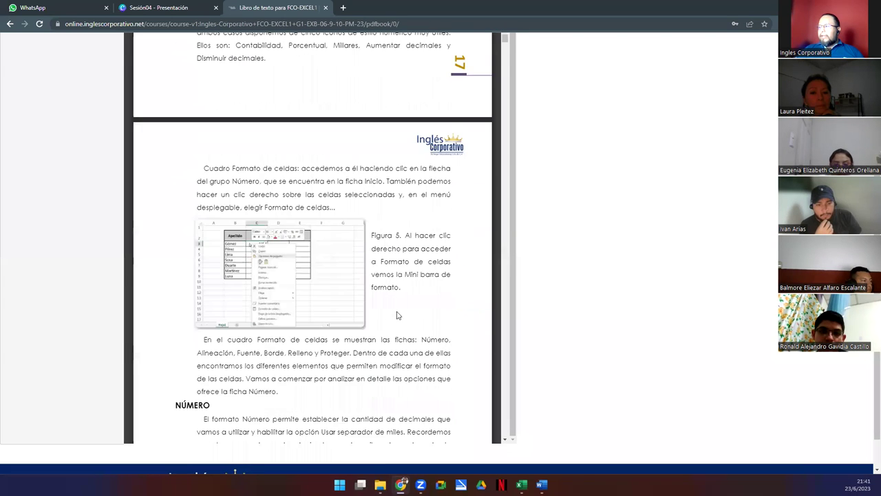
{"action": "left_click", "coordinate": [505, 440]}
{"action": "left_click_drag", "start_coordinate": [505, 440], "coordinate": [505, 440]}
{"action": "left_click", "coordinate": [505, 440]}
{"action": "scroll", "coordinate": [298, 279], "scroll_direction": "down", "scroll_amount": 8}
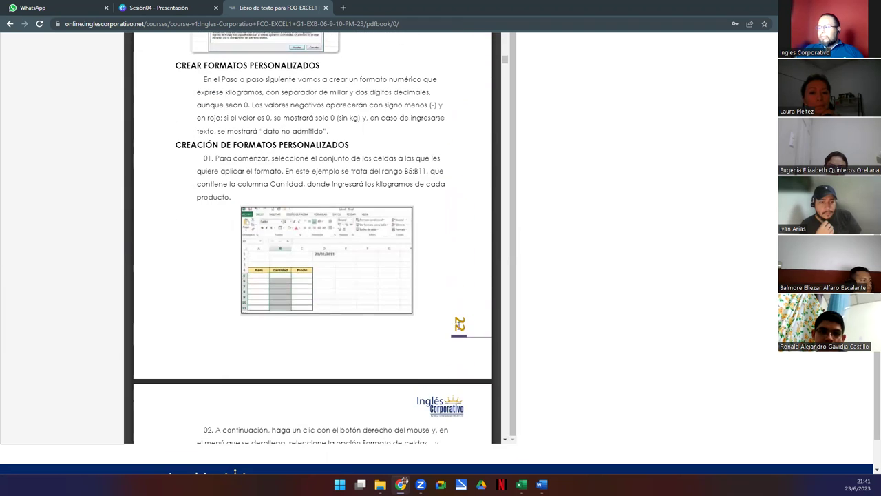
Point out the Creación de formatos personalizados heading and review the preceding content on creating custom formats
{"action": "left_click_drag", "start_coordinate": [166, 152], "coordinate": [375, 149]}
{"action": "left_click", "coordinate": [349, 147]}
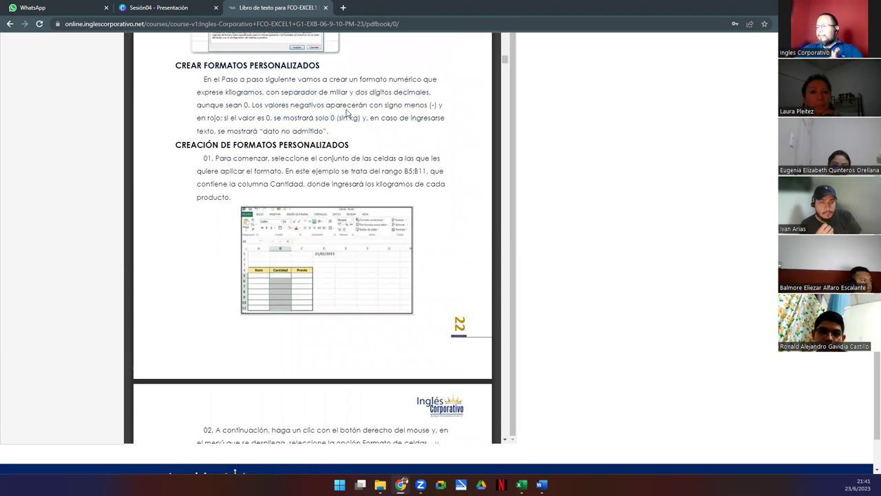
{"action": "scroll", "coordinate": [347, 114], "scroll_direction": "up", "scroll_amount": 3}
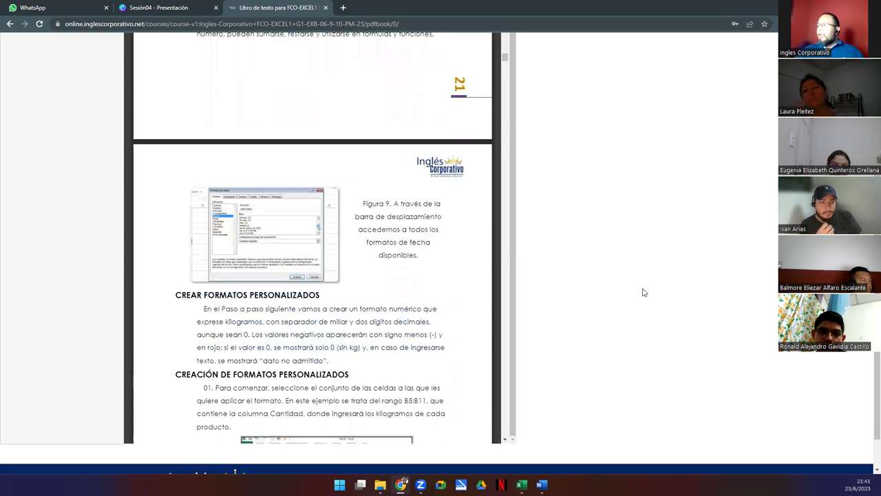
{"action": "scroll", "coordinate": [641, 291], "scroll_direction": "up", "scroll_amount": 3}
Open the class gradebook from the Instructor Dashboard's student administration section and examine the first listed student's progress chart
{"action": "left_click", "coordinate": [328, 94]}
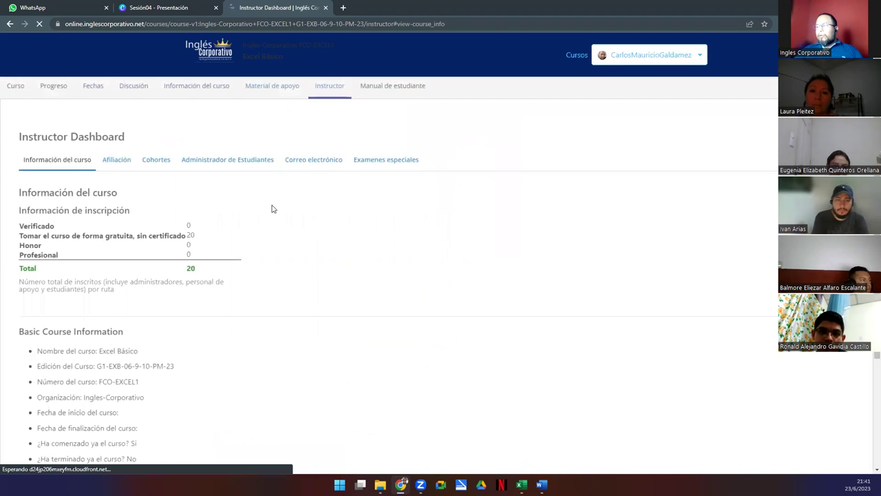
{"action": "left_click", "coordinate": [226, 164]}
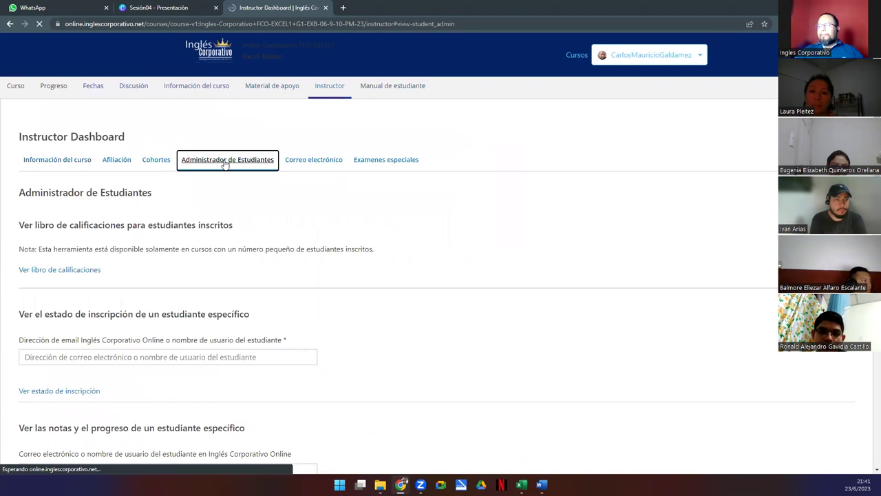
{"action": "left_click", "coordinate": [51, 270]}
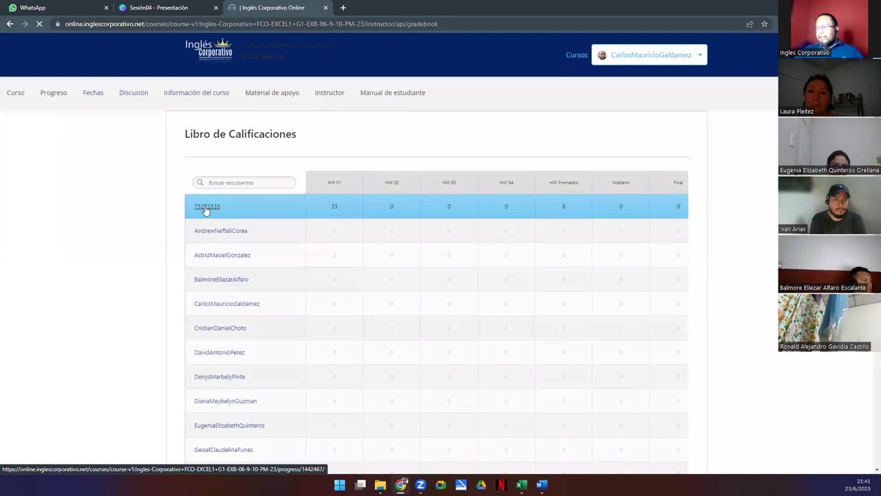
{"action": "left_click", "coordinate": [205, 207]}
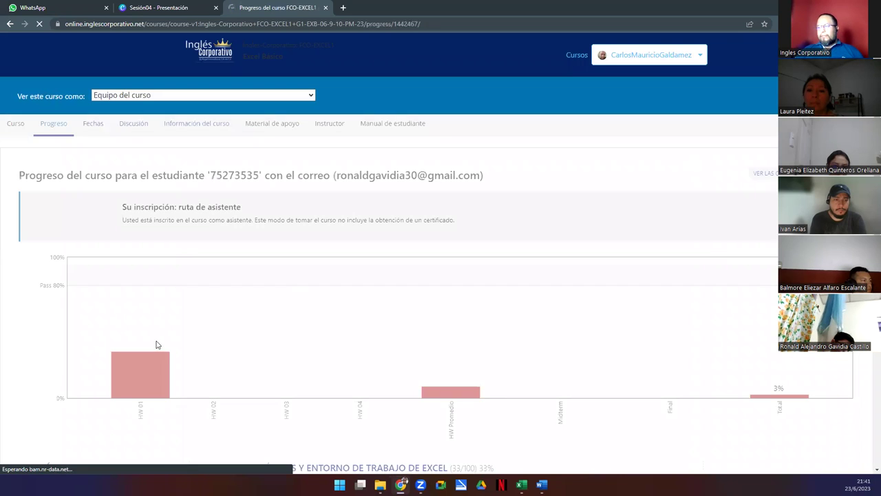
{"action": "mouse_move", "coordinate": [146, 378]}
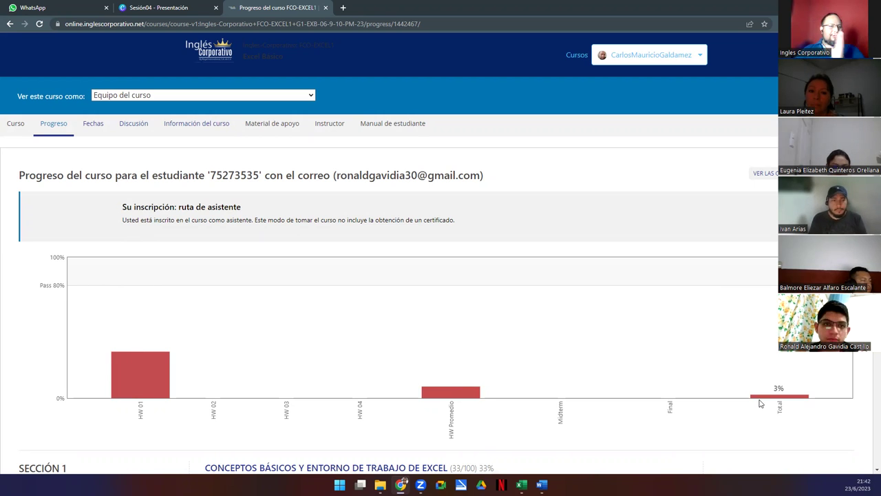
{"action": "mouse_move", "coordinate": [133, 361]}
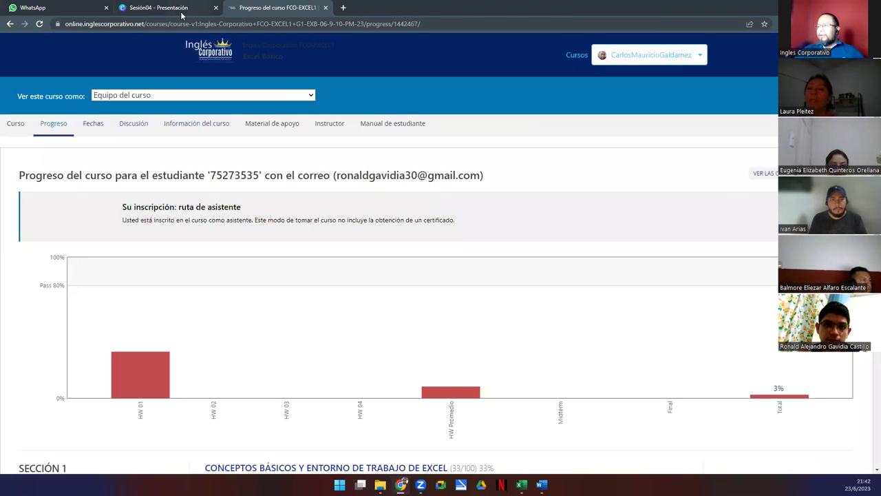
Switch to the Semana1 workbook in Excel, showing the Ejercicio 4 sheet
{"action": "key", "text": "alt+Tab"}
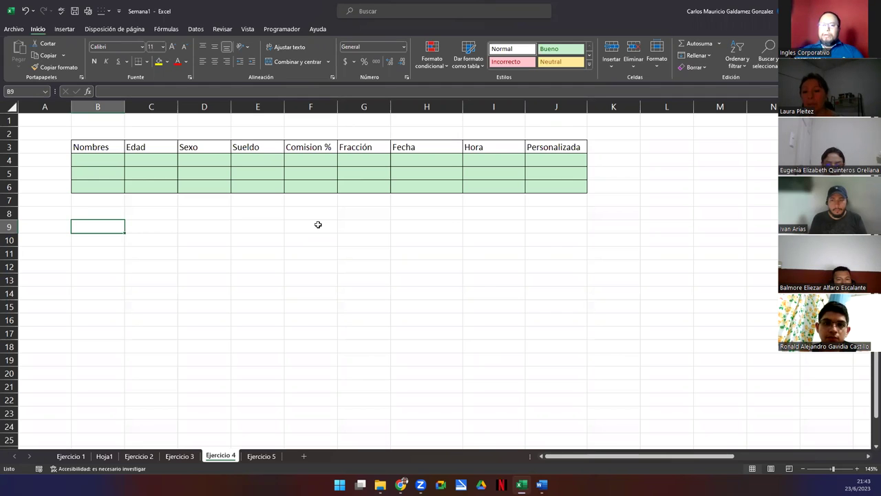
Review the number categories in the Format Cells dialog, including Científica, Texto, Especial and Personalizada, and leave without applying a format
{"action": "left_click", "coordinate": [406, 76]}
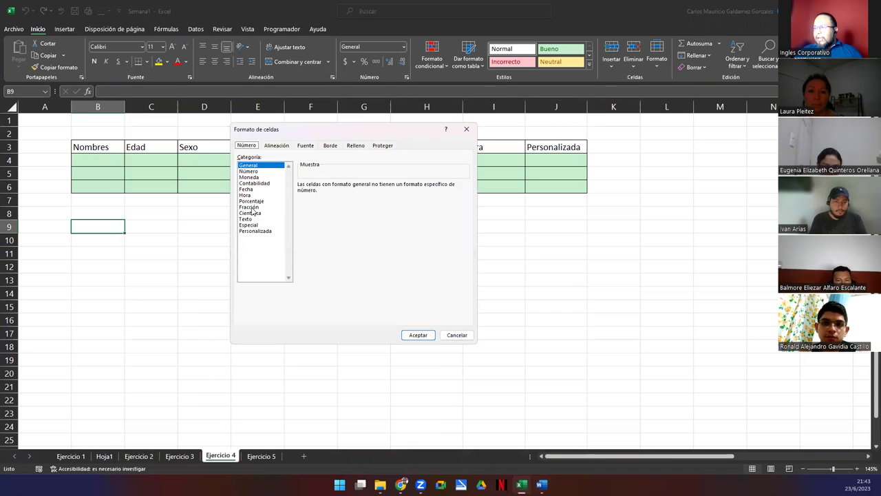
{"action": "left_click", "coordinate": [252, 213]}
{"action": "left_click", "coordinate": [250, 219]}
{"action": "left_click", "coordinate": [250, 225]}
{"action": "left_click", "coordinate": [254, 232]}
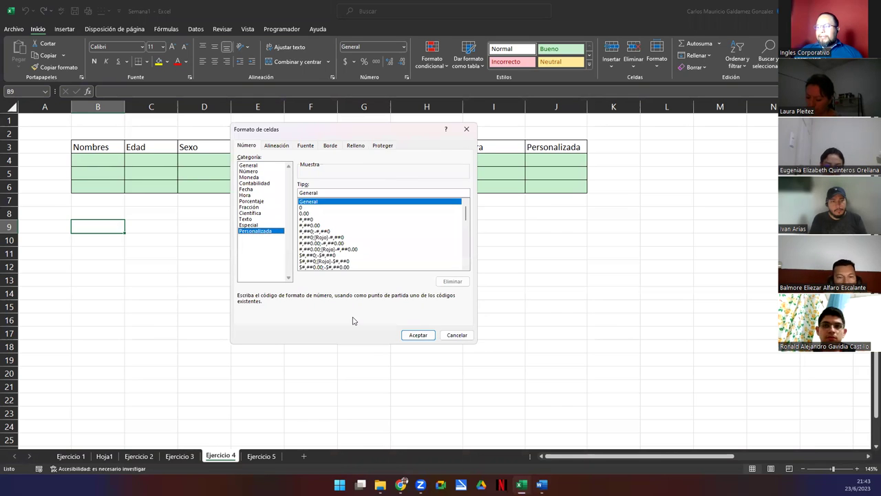
{"action": "left_click", "coordinate": [453, 333]}
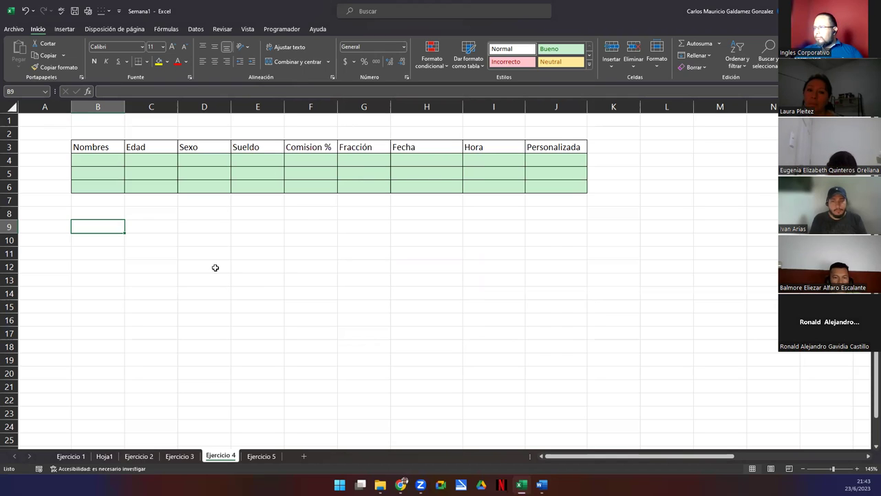
{"action": "left_click", "coordinate": [406, 77]}
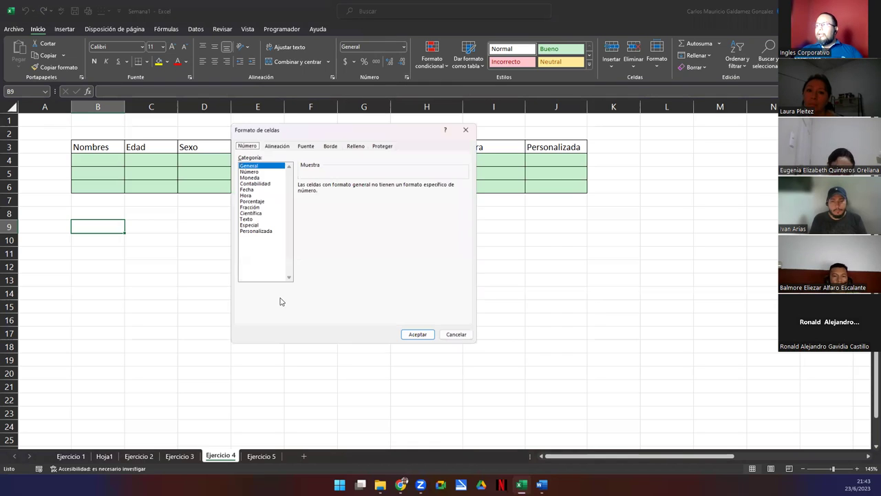
{"action": "left_click", "coordinate": [454, 334]}
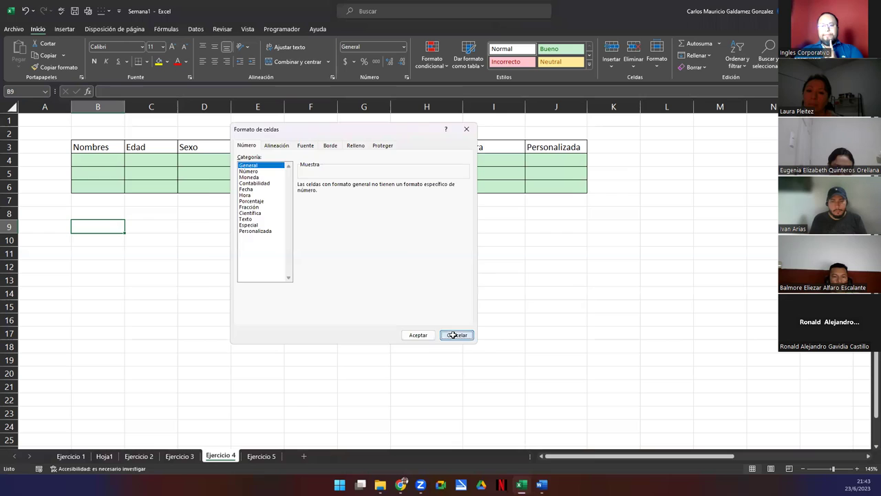
Enter a person's first name in cell B4, the first row under the Nombres heading
{"action": "left_click", "coordinate": [103, 162]}
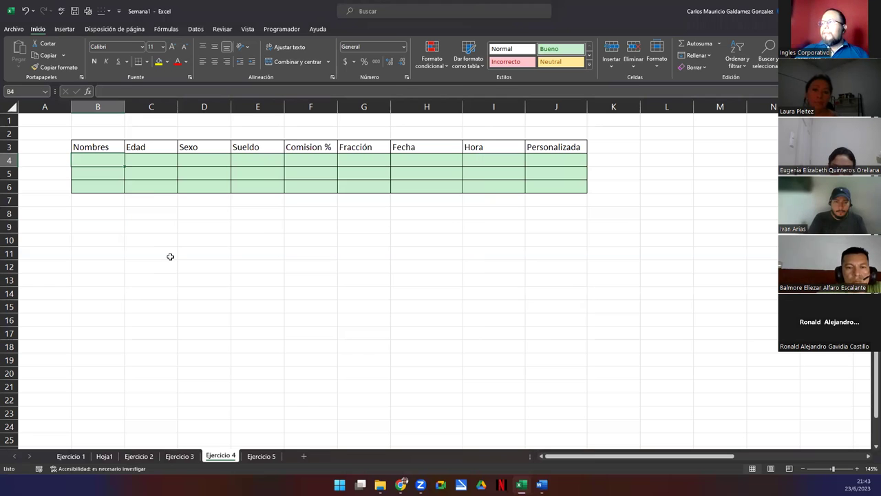
{"action": "left_click_drag", "start_coordinate": [538, 157], "coordinate": [104, 181]}
{"action": "left_click", "coordinate": [115, 161]}
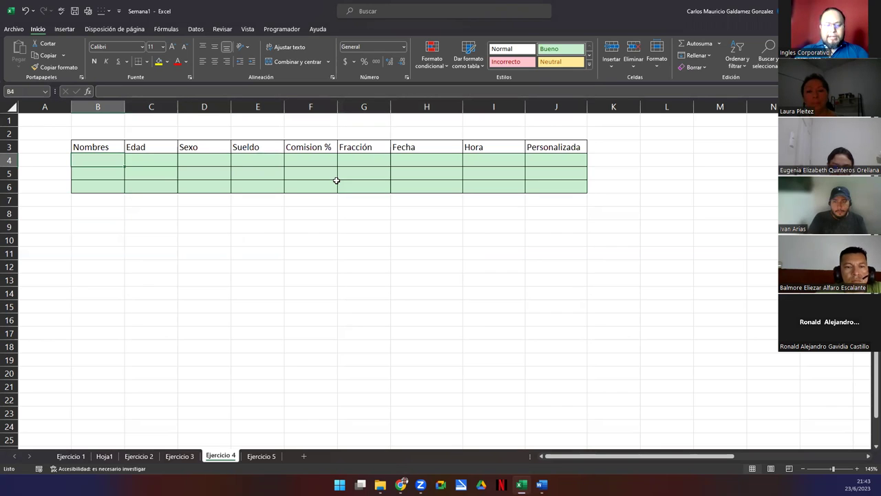
{"action": "type", "text": "Carlos"}
{"action": "key", "text": "Return"}
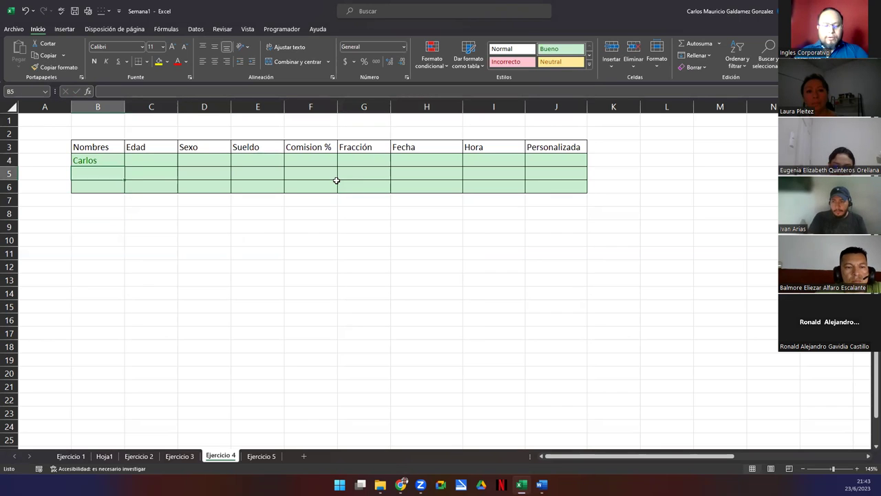
Fill the Nombres column with a first name in each of cells B5 and B6
{"action": "type", "text": "Jose"}
{"action": "key", "text": "Return"}
{"action": "type", "text": "Maria"}
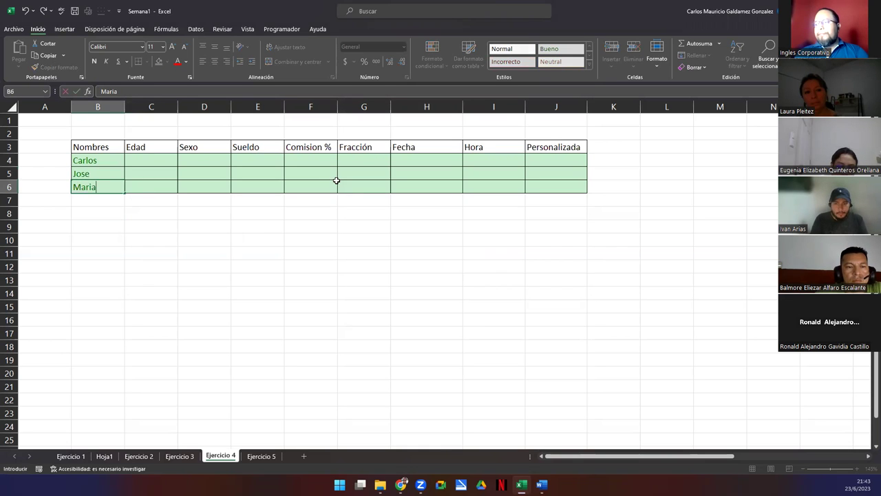
{"action": "key", "text": "BackSpace"}
{"action": "key", "text": "BackSpace"}
{"action": "key", "text": "BackSpace"}
{"action": "key", "text": "BackSpace"}
{"action": "key", "text": "BackSpace"}
{"action": "type", "text": "Carlota"}
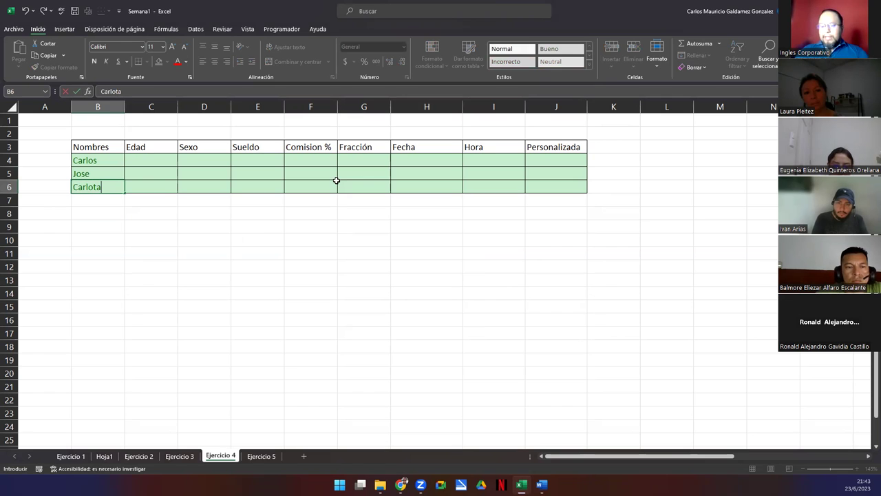
{"action": "key", "text": "Tab"}
Enter the ages 38, 28 and 67 in the Edad column, cells C4 to C6
{"action": "key", "text": "Up"}
{"action": "key", "text": "Up"}
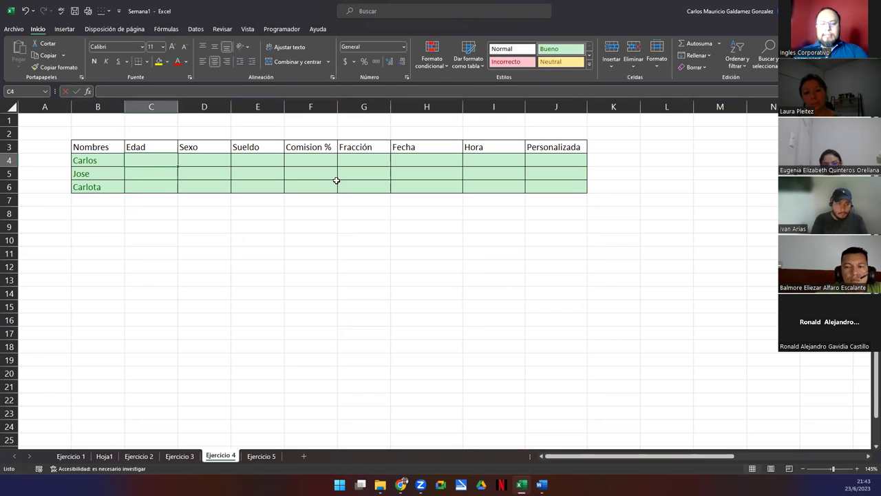
{"action": "type", "text": "38"}
{"action": "key", "text": "Return"}
{"action": "type", "text": "28"}
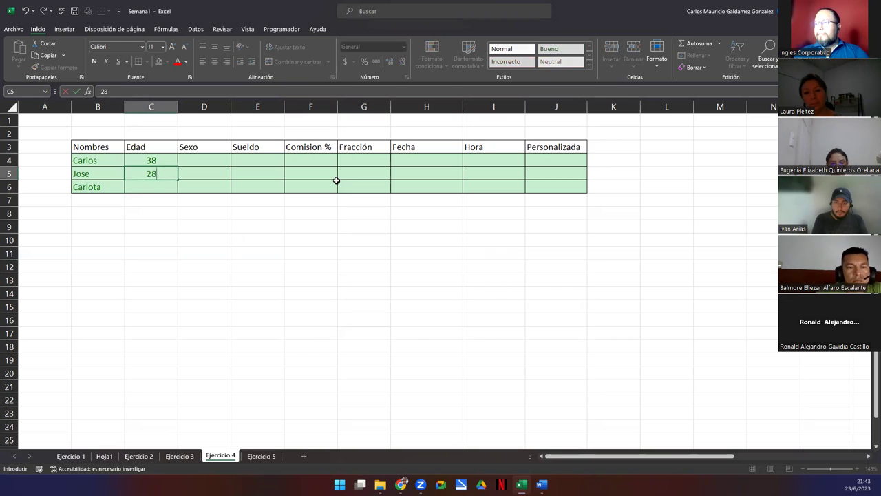
{"action": "key", "text": "Return"}
{"action": "type", "text": "67"}
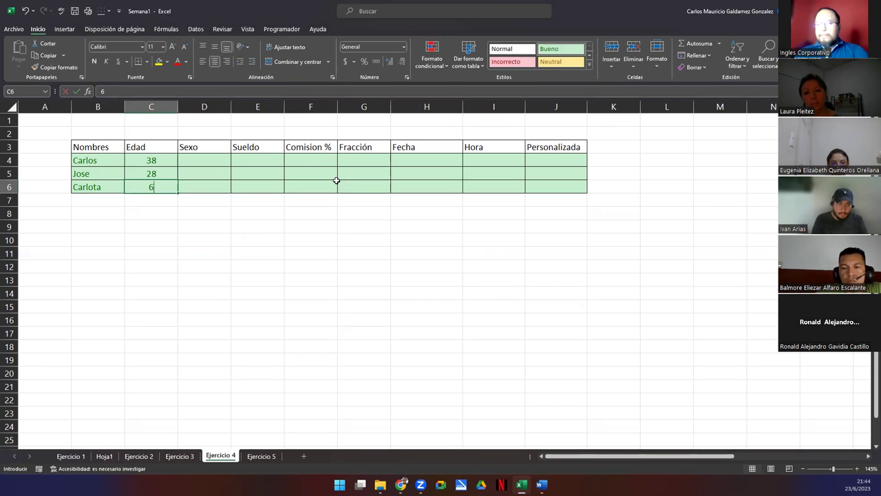
{"action": "key", "text": "Tab"}
Fill the Sexo column with M in D4, M in D5 and F in D6
{"action": "key", "text": "Up"}
{"action": "key", "text": "Up"}
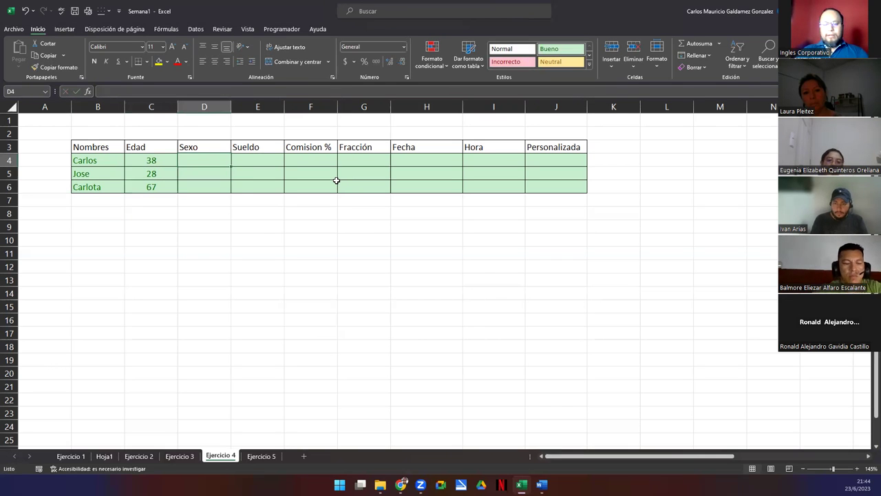
{"action": "type", "text": "M"}
{"action": "key", "text": "Return"}
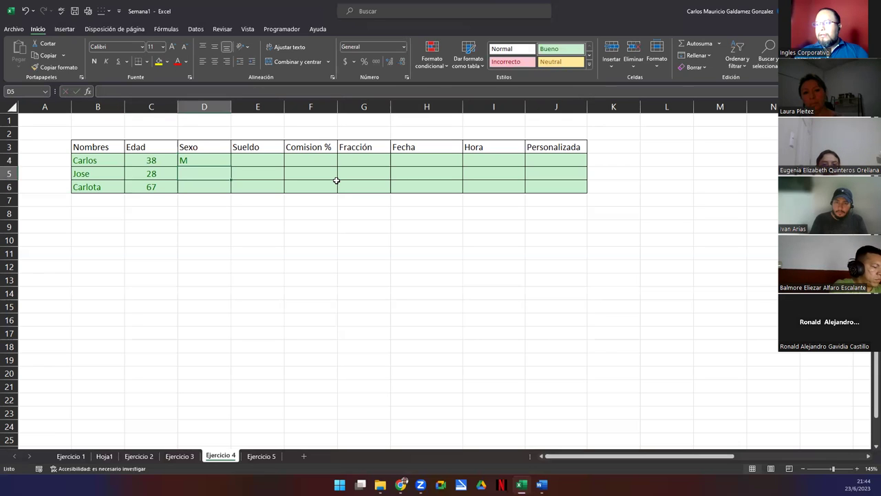
{"action": "type", "text": "M"}
{"action": "key", "text": "Return"}
{"action": "type", "text": "F"}
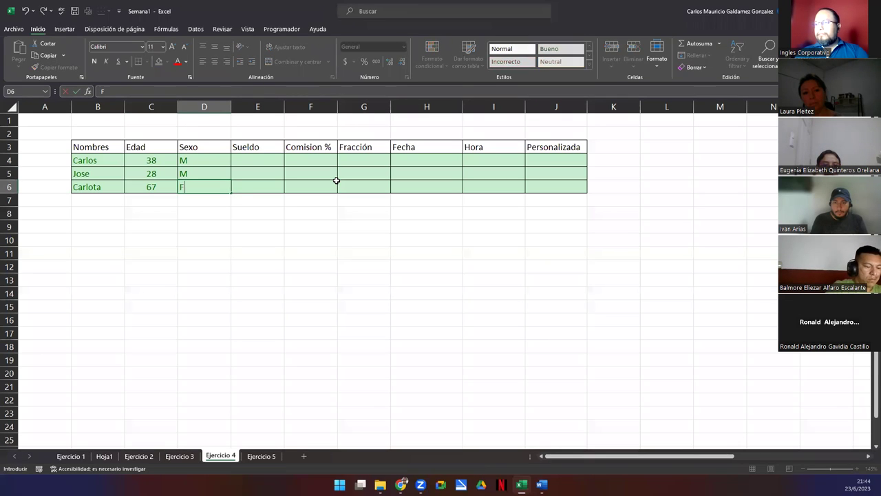
{"action": "key", "text": "Tab"}
Enter the salaries 288, 450 and 400 in the Sueldo column, cells E4 to E6
{"action": "key", "text": "Tab"}
{"action": "key", "text": "Left"}
{"action": "key", "text": "Up"}
{"action": "key", "text": "Up"}
{"action": "key", "text": "Up"}
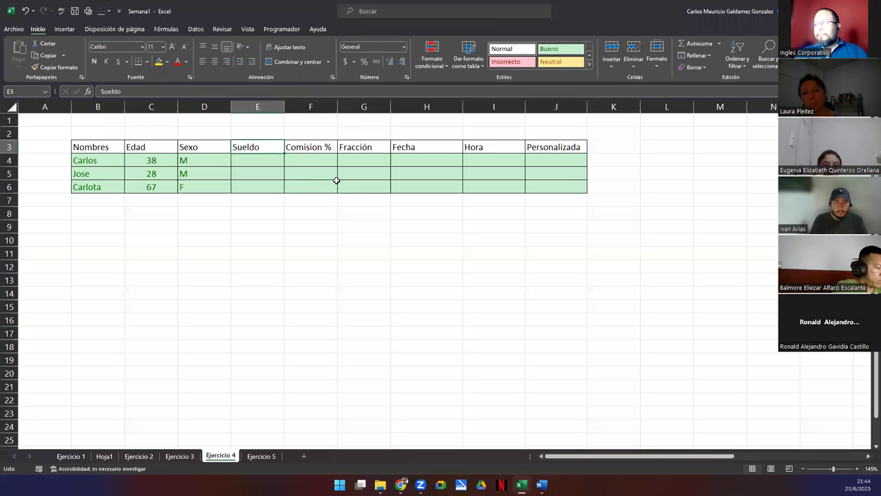
{"action": "key", "text": "Down"}
{"action": "type", "text": "288"}
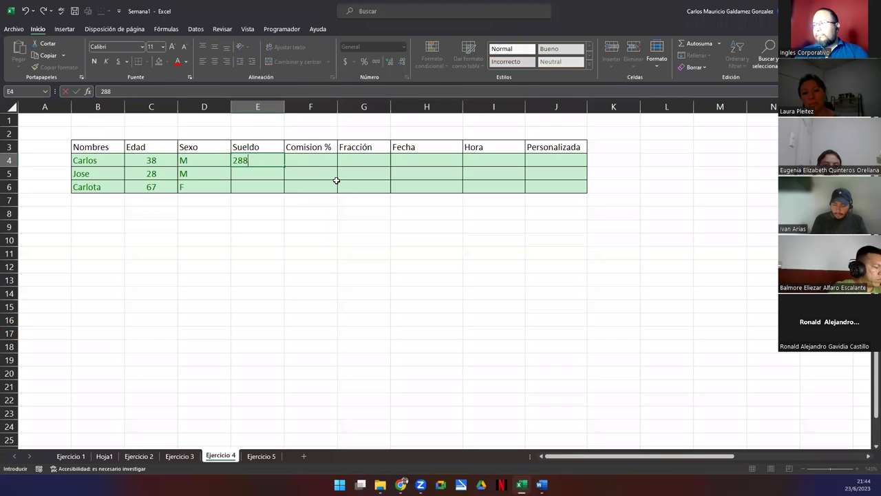
{"action": "key", "text": "Return"}
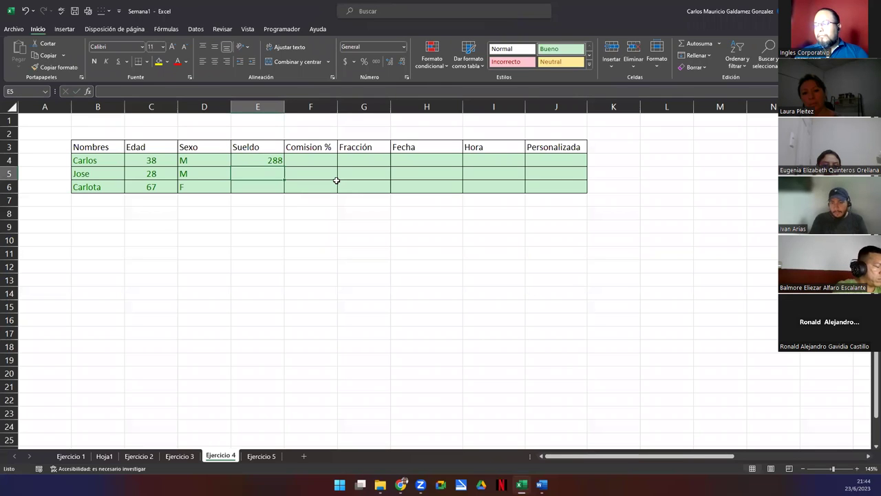
{"action": "type", "text": "450"}
{"action": "key", "text": "Return"}
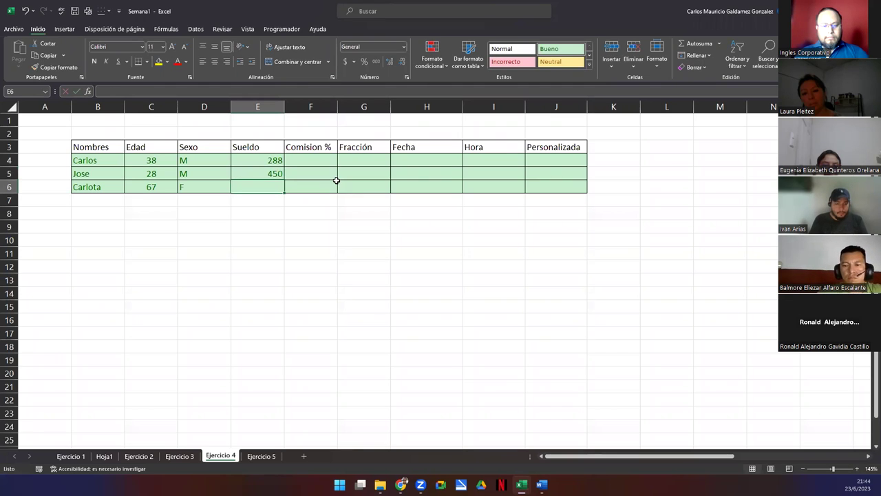
{"action": "type", "text": "400"}
{"action": "key", "text": "Tab"}
Enter the commissions 5%, 10% and 15% in the Comision % column, cells F4 to F6
{"action": "key", "text": "Up"}
{"action": "key", "text": "Up"}
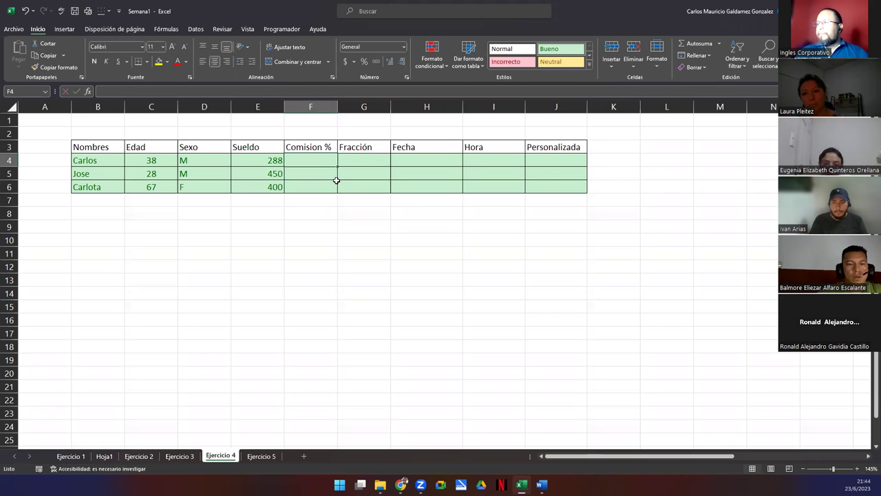
{"action": "type", "text": "5"}
{"action": "key", "text": "Return"}
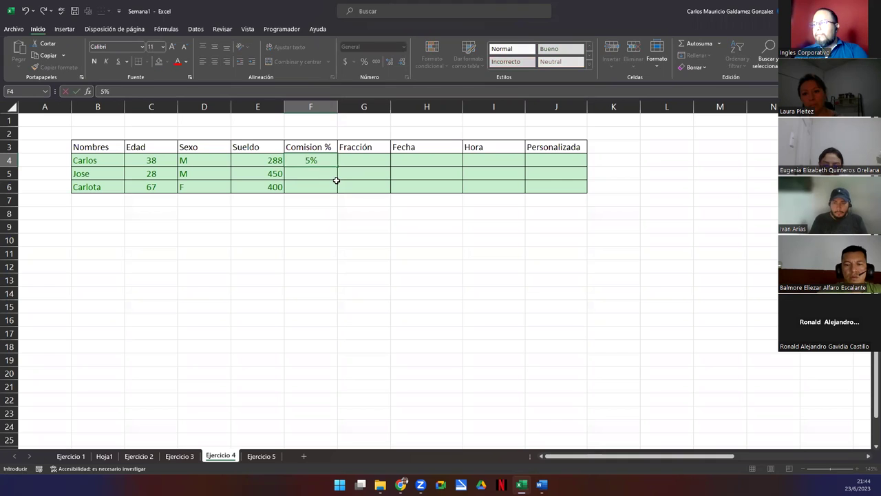
{"action": "type", "text": "10"}
{"action": "key", "text": "Return"}
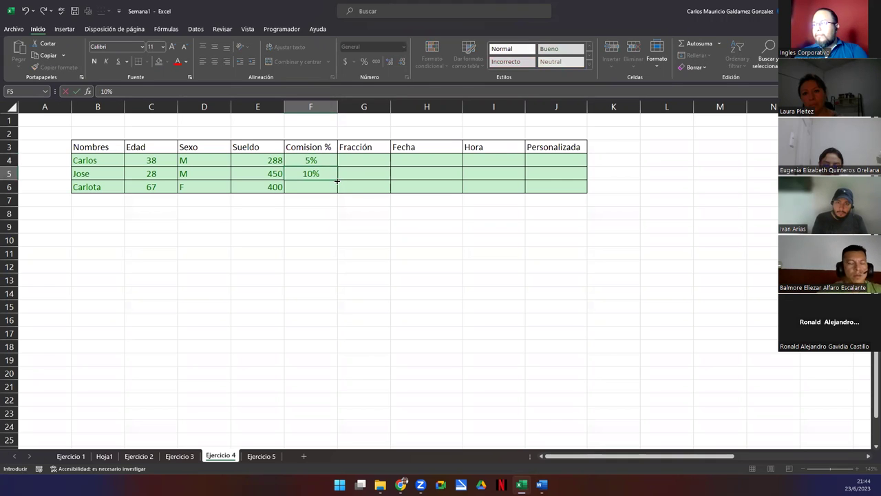
{"action": "type", "text": "15%"}
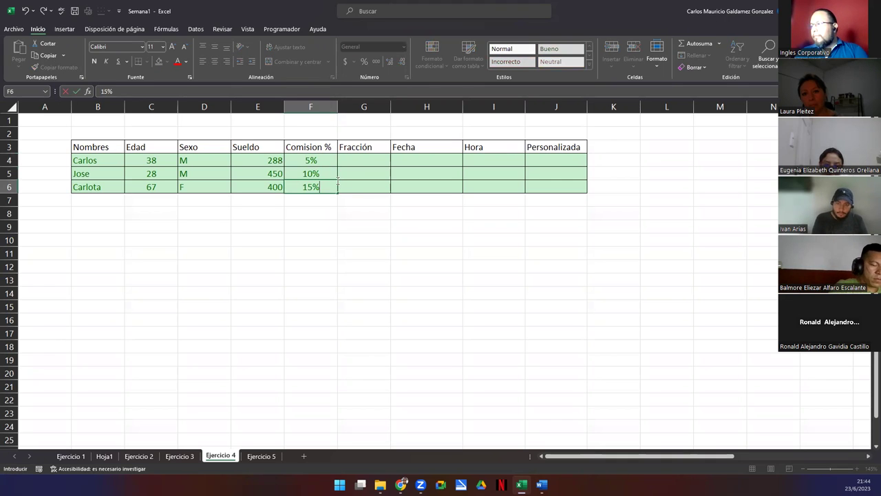
{"action": "left_click", "coordinate": [339, 186]}
Enter the decimals 0.25, 0.5 and 0.1 in the Fracción column, cells G4 to G6
{"action": "key", "text": "Up"}
{"action": "key", "text": "Up"}
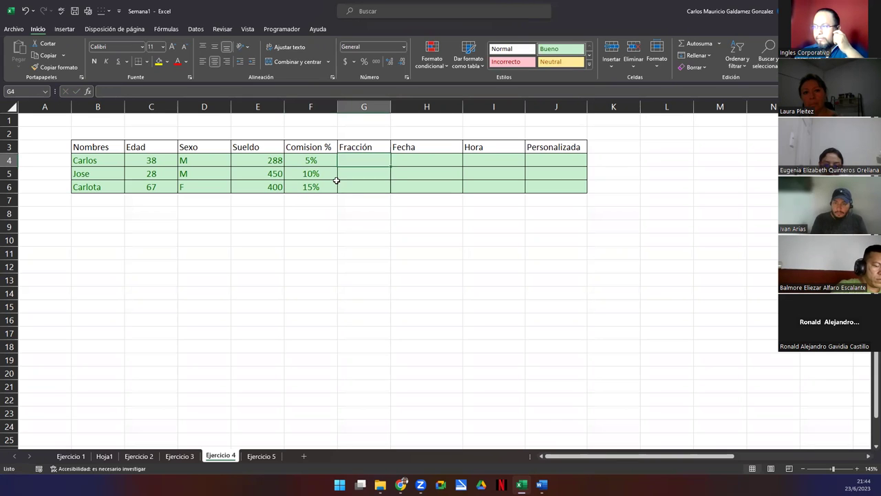
{"action": "type", "text": "0.25"}
{"action": "key", "text": "Return"}
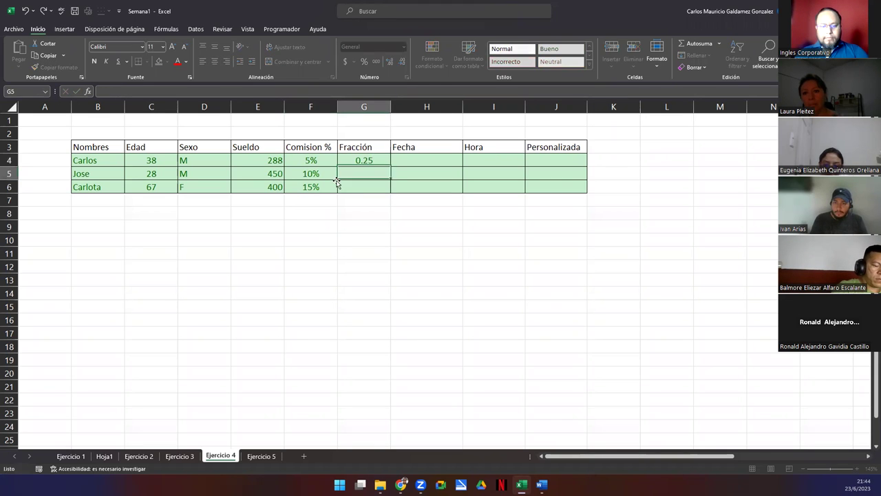
{"action": "type", "text": "0."}
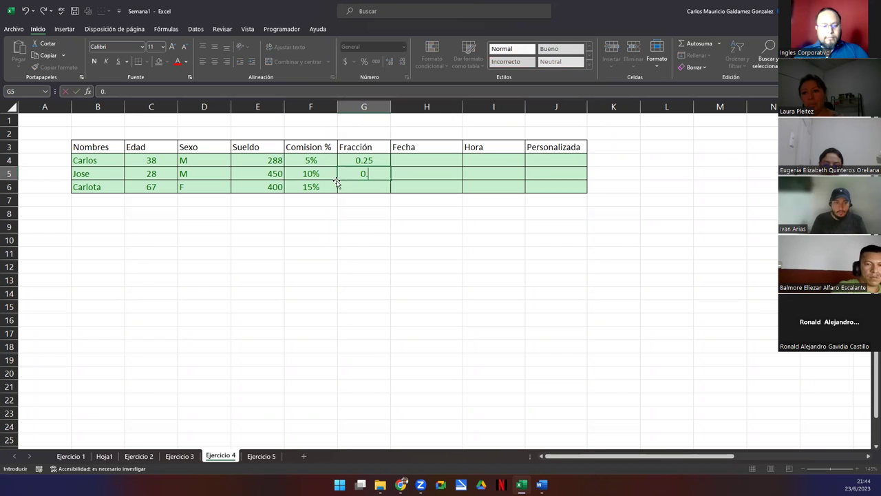
{"action": "type", "text": "5"}
{"action": "key", "text": "Return"}
{"action": "type", "text": "0.1"}
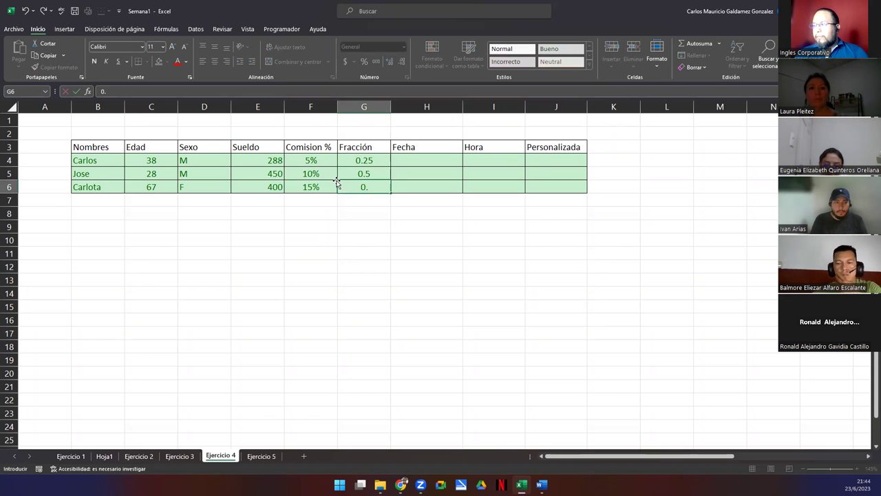
{"action": "key", "text": "Tab"}
Enter the dates 13/11/2000 in H4 and 18/05/2022 in H5 of the Fecha column
{"action": "key", "text": "Up"}
{"action": "key", "text": "Up"}
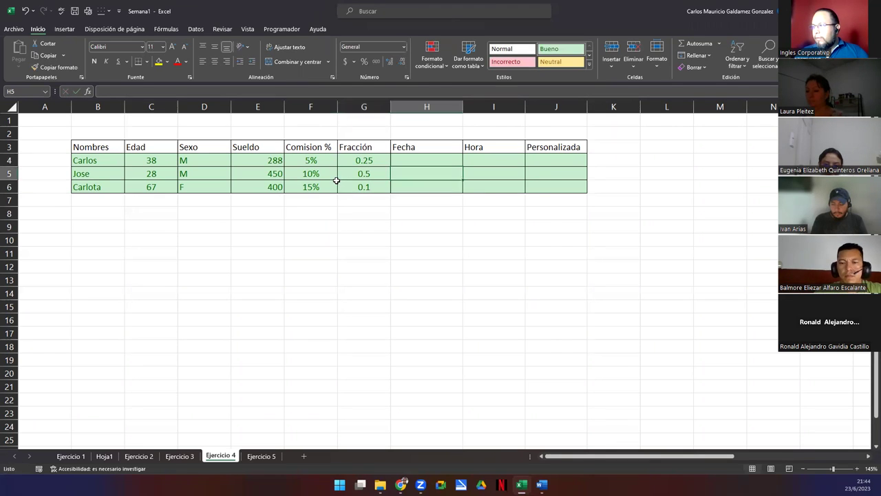
{"action": "type", "text": "13/"}
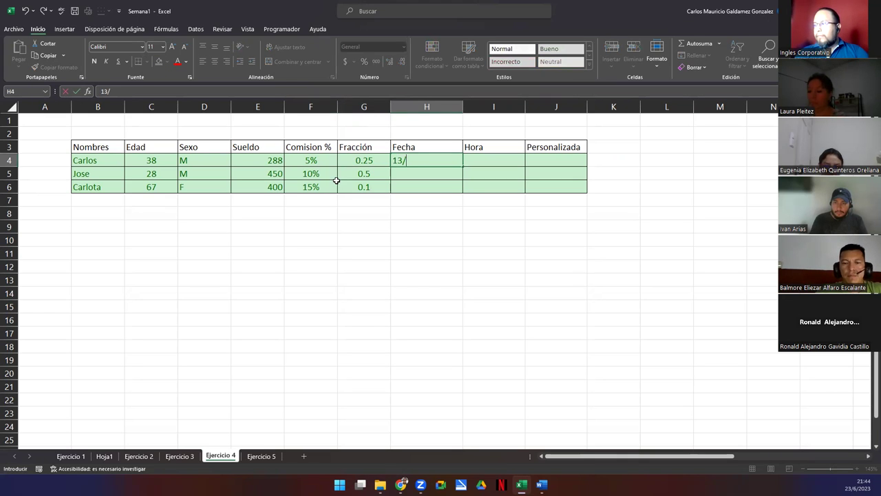
{"action": "type", "text": "11/2000"}
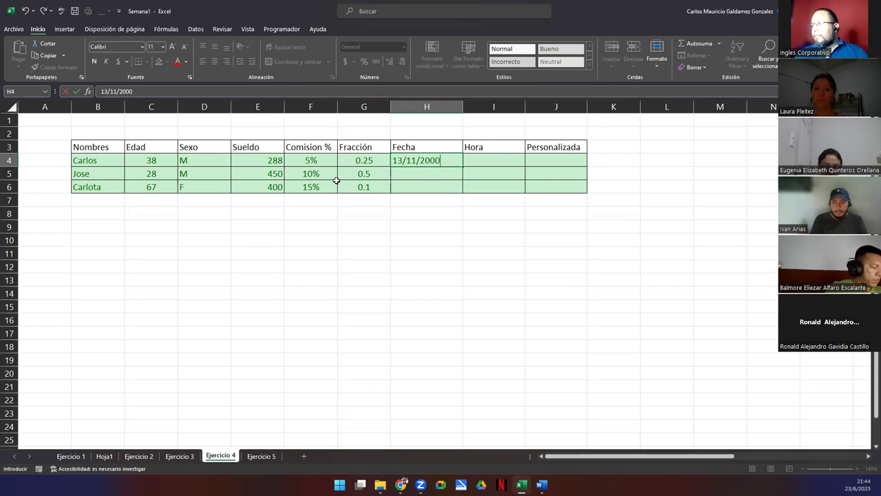
{"action": "key", "text": "Return"}
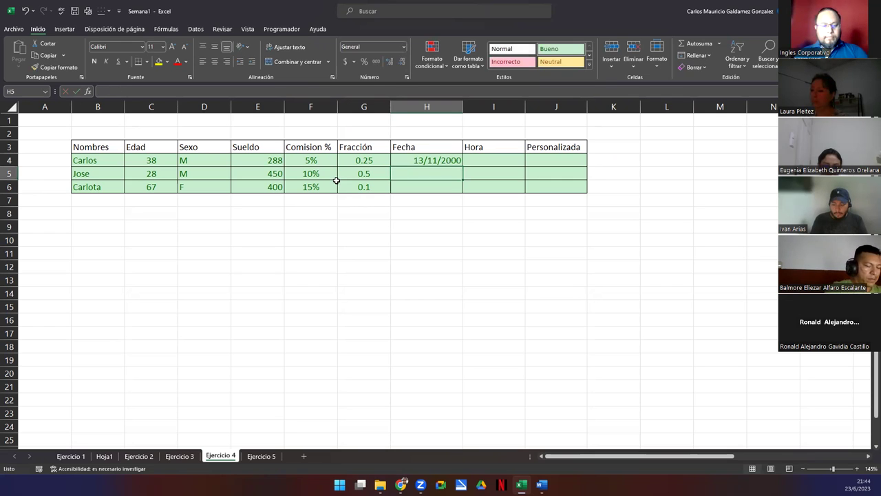
{"action": "type", "text": "14"}
{"action": "key", "text": "BackSpace"}
{"action": "key", "text": "BackSpace"}
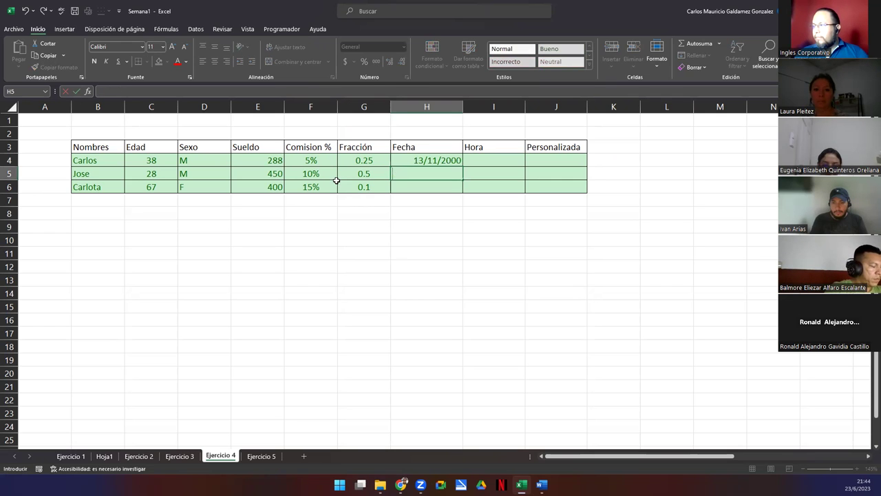
{"action": "type", "text": "18/"}
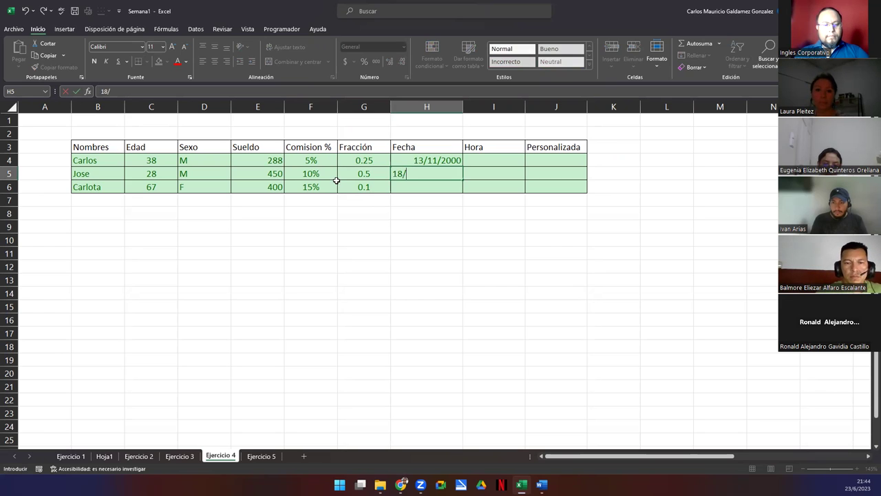
{"action": "type", "text": "05"}
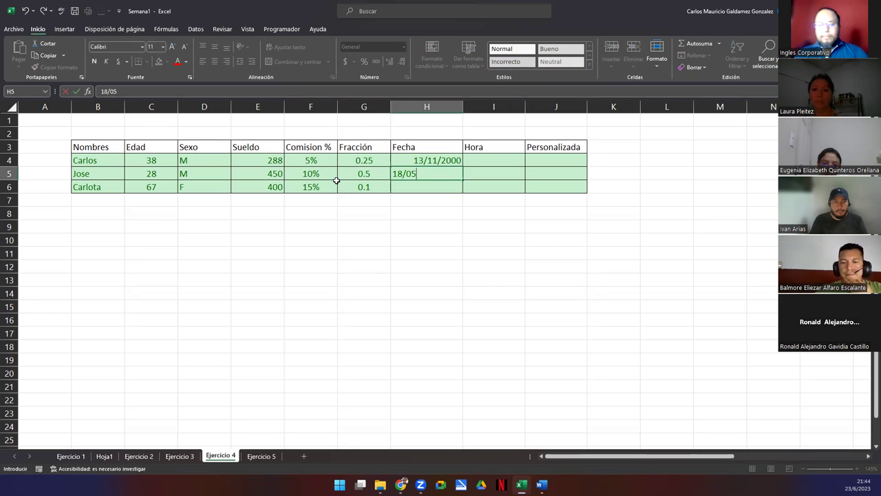
{"action": "type", "text": "/2022"}
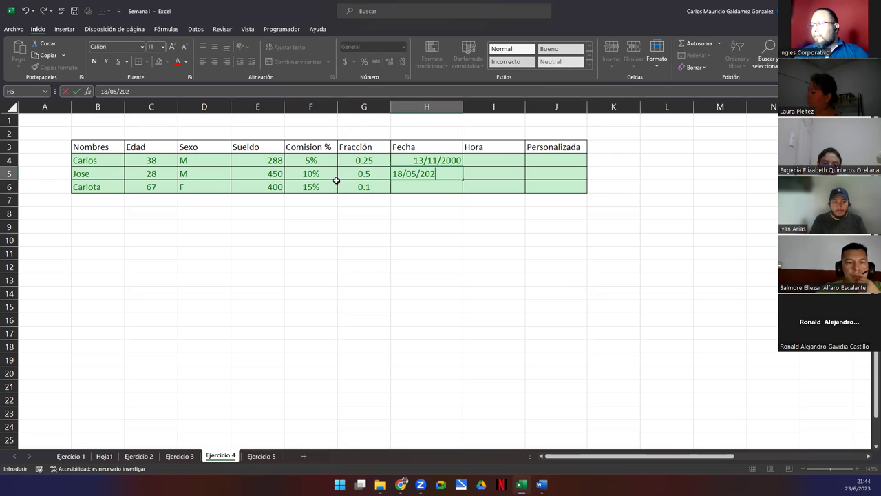
{"action": "key", "text": "Return"}
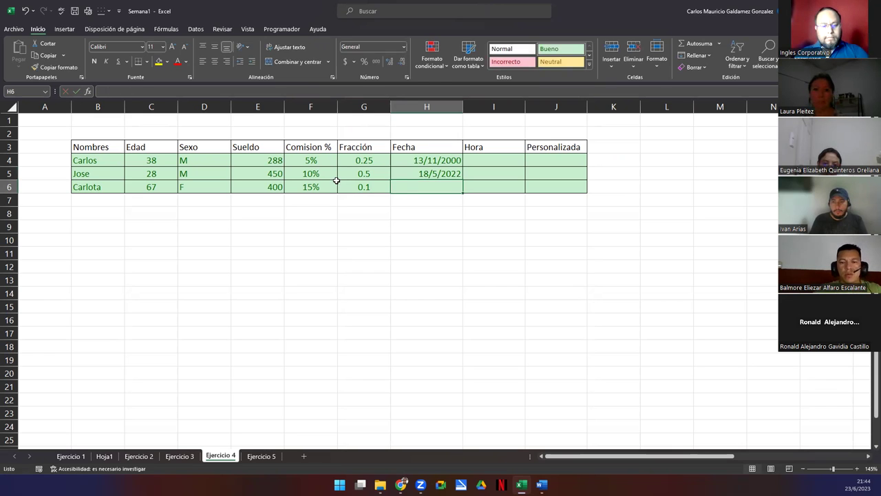
Enter the date 30/06/2023 in cell H6 of the Fecha column
{"action": "type", "text": "30/06/20223"}
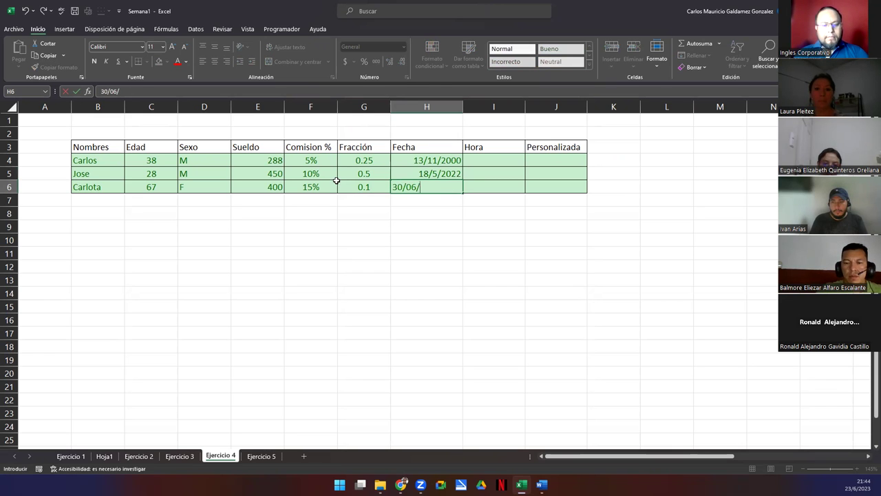
{"action": "key", "text": "BackSpace"}
{"action": "key", "text": "BackSpace"}
{"action": "type", "text": "3"}
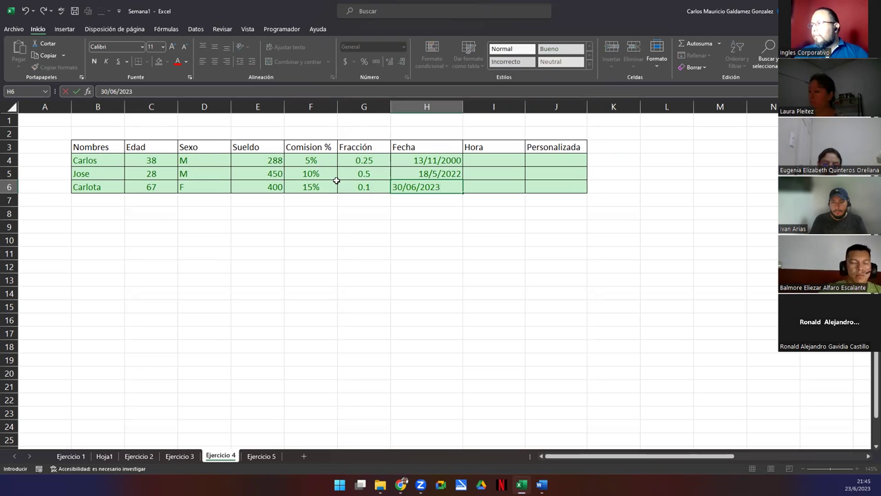
{"action": "key", "text": "Return"}
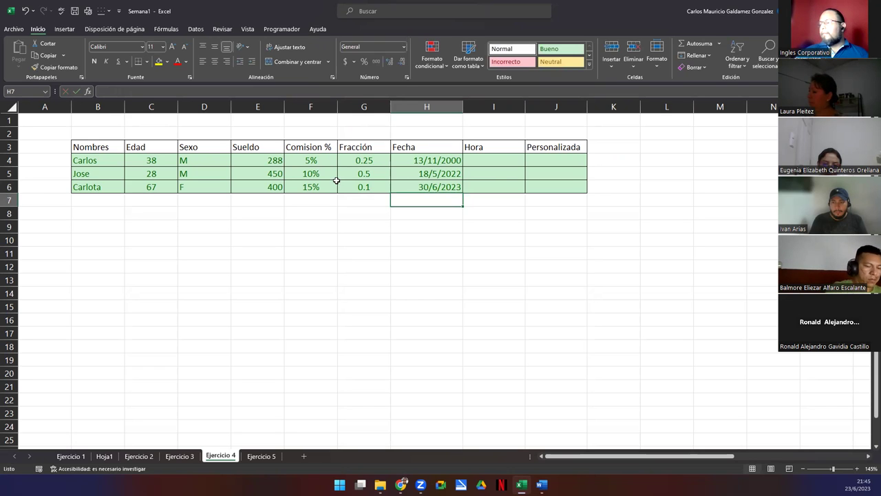
Enter the times 9:00, 23:00 and 14:08 in the Hora column, cells I4 to I6
{"action": "left_click", "coordinate": [490, 163]}
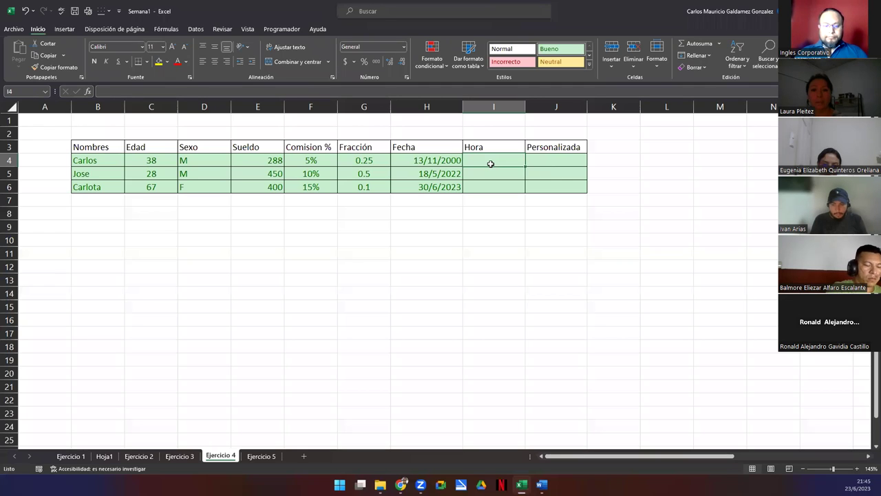
{"action": "type", "text": "9:00"}
{"action": "key", "text": "Return"}
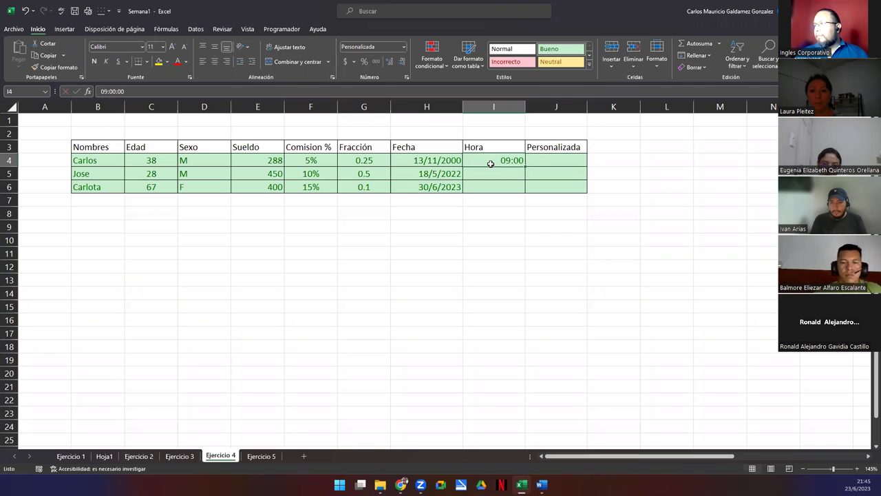
{"action": "type", "text": "23"}
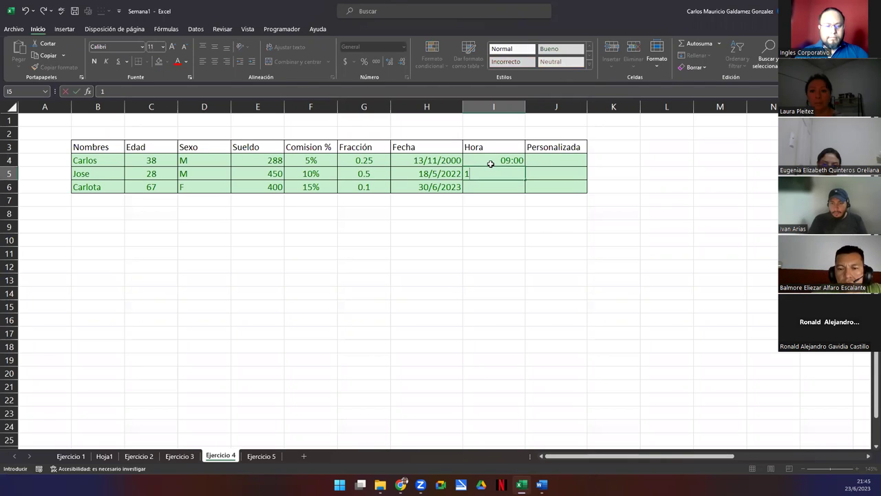
{"action": "type", "text": ":00"}
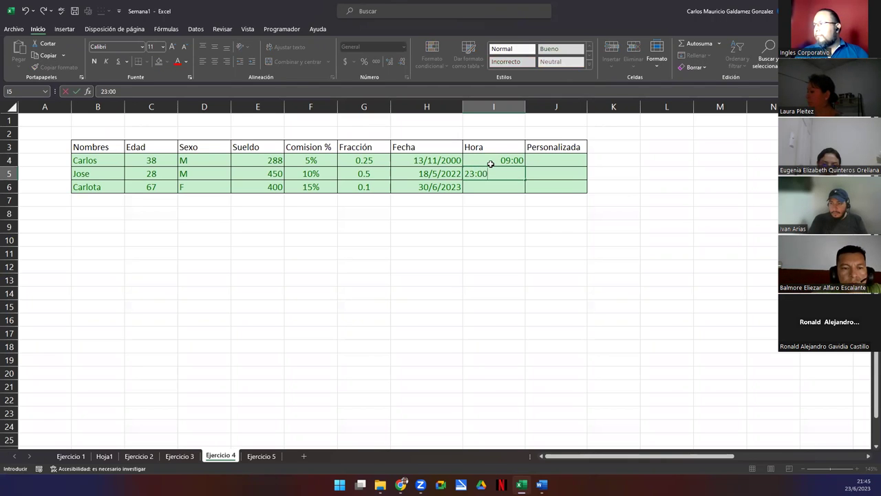
{"action": "key", "text": "Return"}
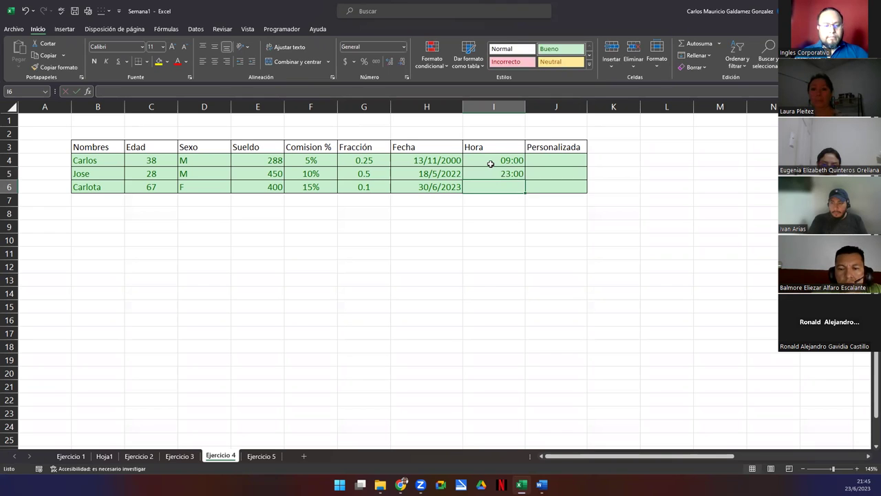
{"action": "type", "text": "14:00"}
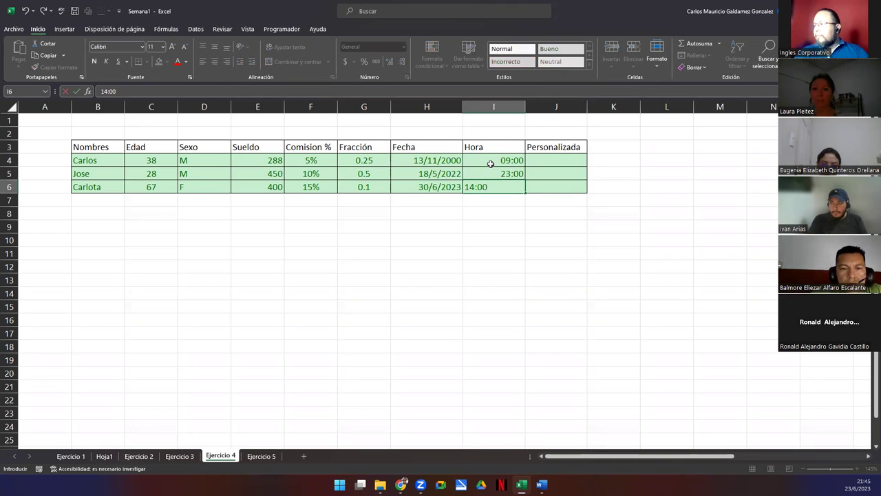
{"action": "key", "text": "BackSpace"}
{"action": "type", "text": "8"}
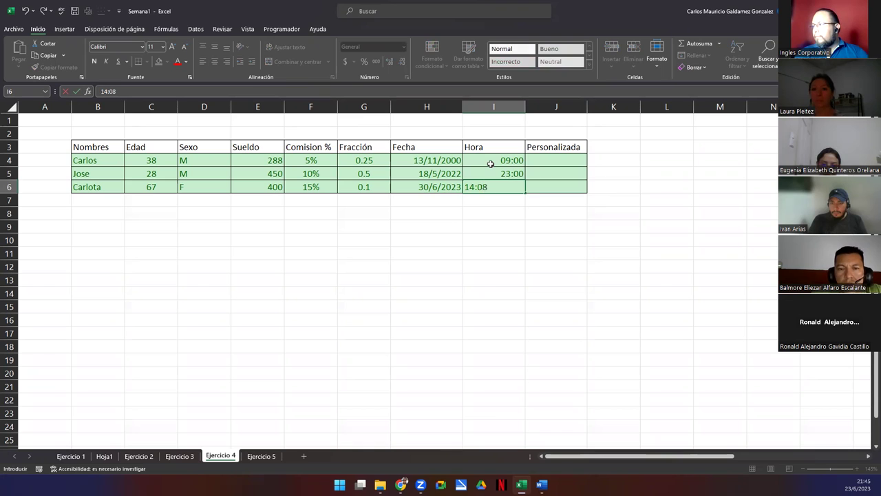
{"action": "key", "text": "Return"}
Enter the values 340, 450 and 600 in the Personalizada column, cells J4 to J6
{"action": "left_click", "coordinate": [563, 160]}
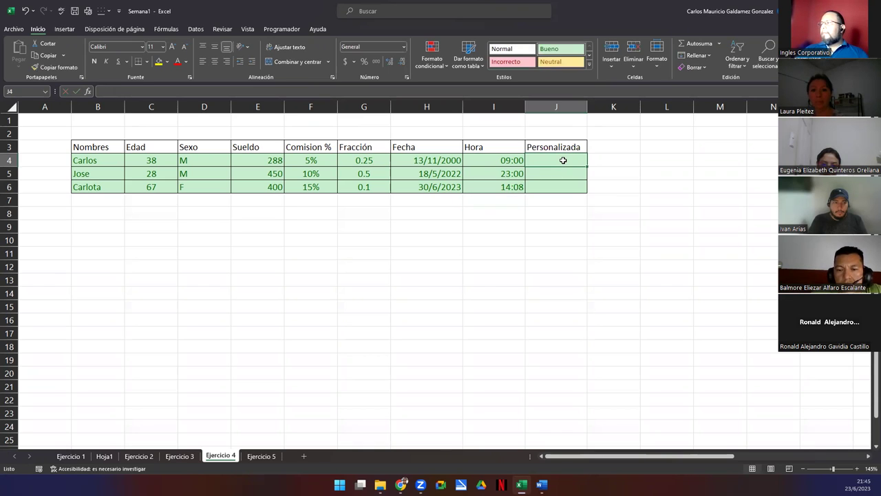
{"action": "type", "text": "340"}
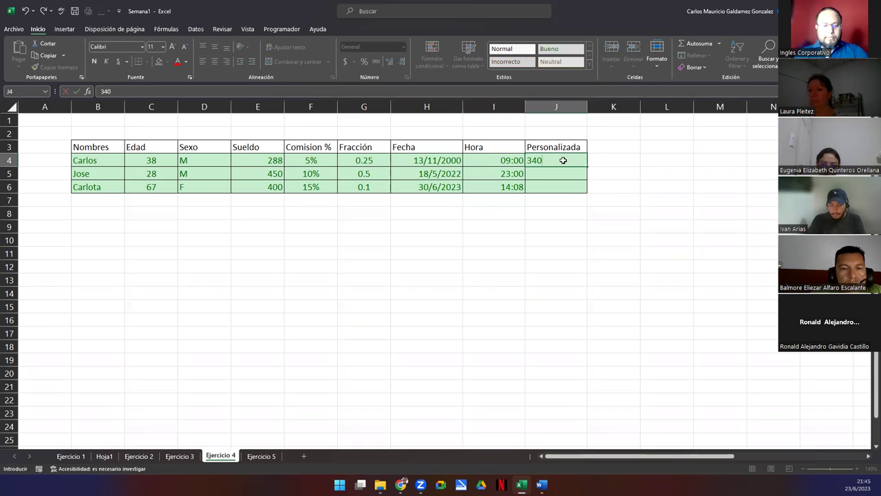
{"action": "key", "text": "Return"}
{"action": "type", "text": "450"}
{"action": "key", "text": "Return"}
{"action": "type", "text": "600"}
{"action": "key", "text": "Return"}
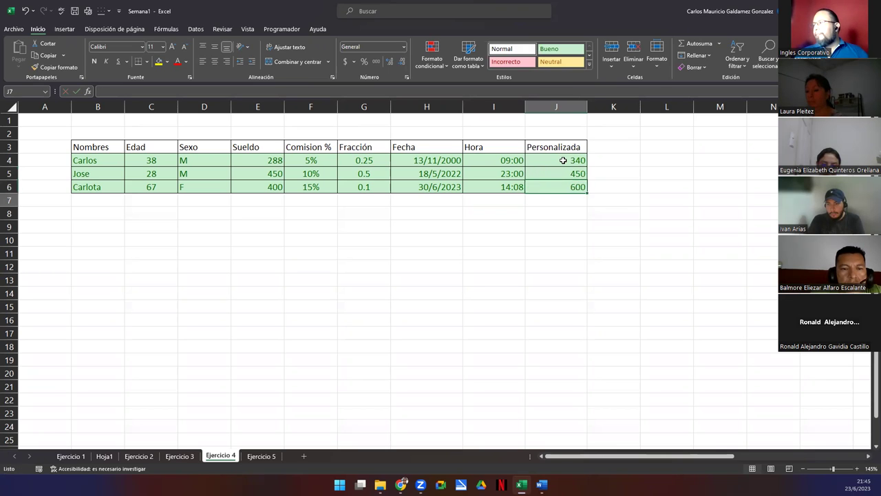
{"action": "left_click", "coordinate": [93, 163]}
{"action": "left_click_drag", "start_coordinate": [144, 171], "coordinate": [561, 187]}
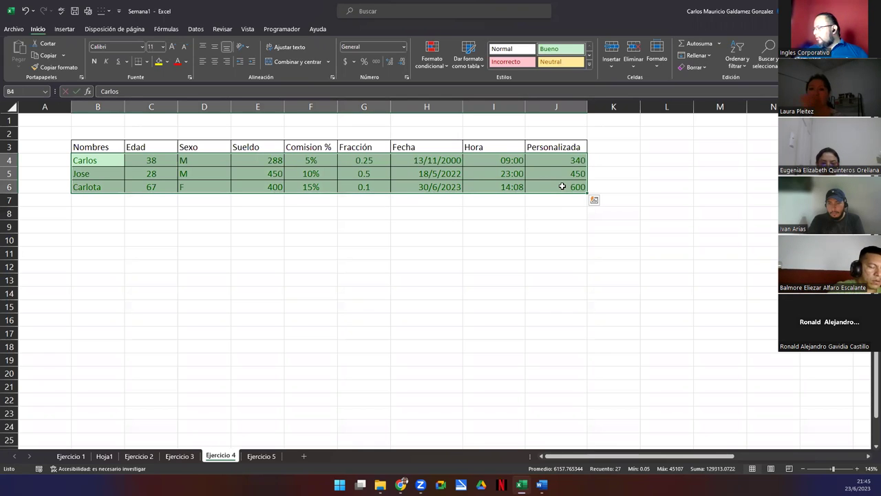
{"action": "left_click", "coordinate": [363, 253]}
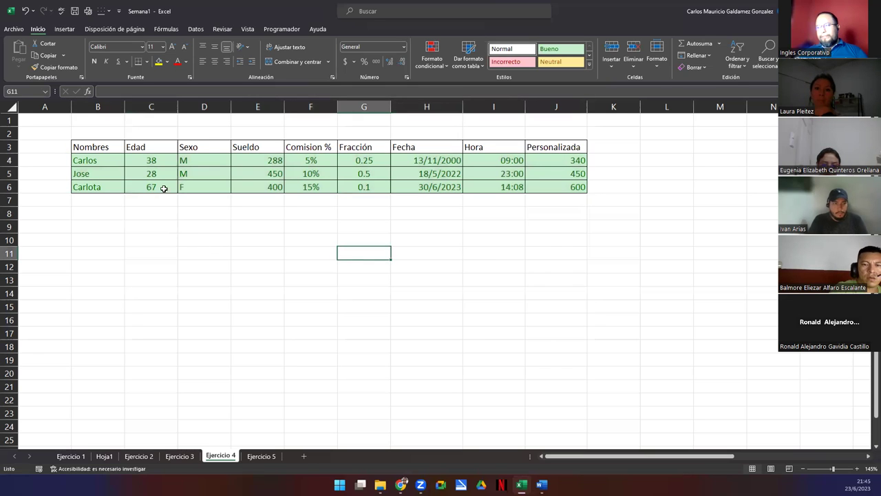
Centre the Sexo values horizontally in cells D4 to D6
{"action": "left_click_drag", "start_coordinate": [187, 160], "coordinate": [197, 186]}
{"action": "left_click", "coordinate": [215, 62]}
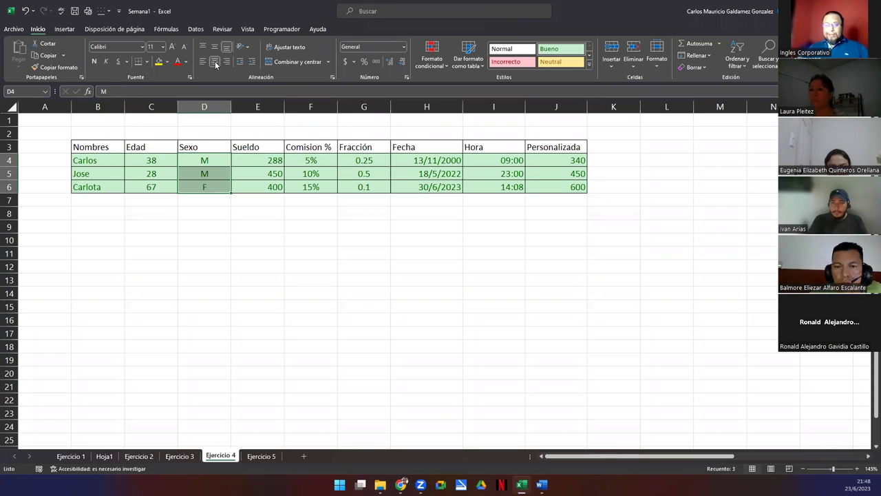
{"action": "left_click", "coordinate": [158, 290]}
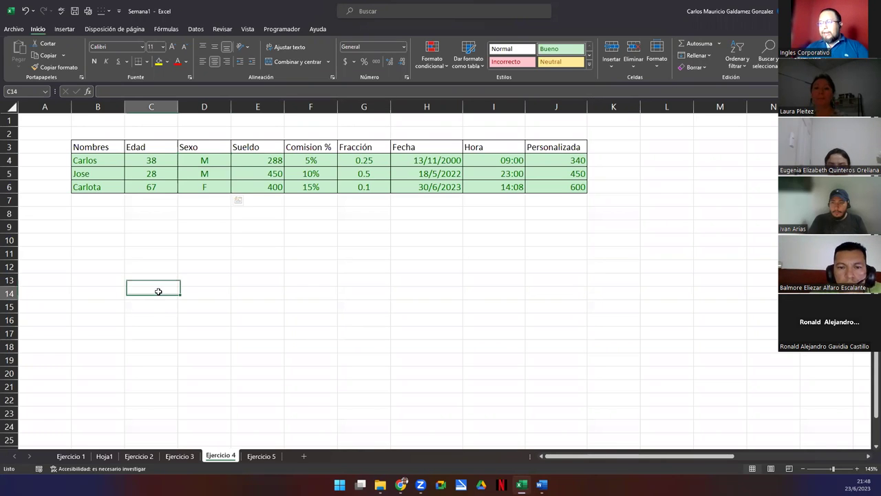
{"action": "left_click_drag", "start_coordinate": [86, 161], "coordinate": [92, 186]}
{"action": "key", "text": "ctrl+v"}
{"action": "left_click_drag", "start_coordinate": [199, 161], "coordinate": [197, 186]}
{"action": "key", "text": "ctrl+v"}
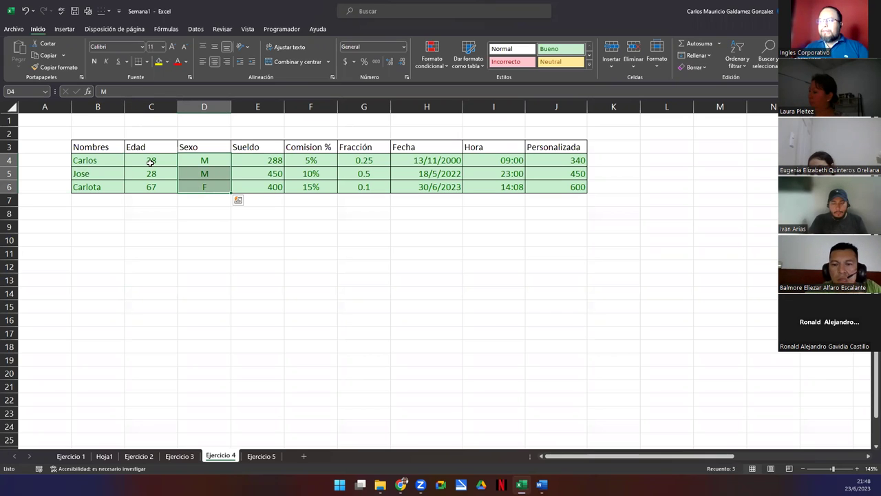
Format the ages in cells C4 to C6 as Número with no decimal places
{"action": "left_click_drag", "start_coordinate": [151, 160], "coordinate": [150, 187]}
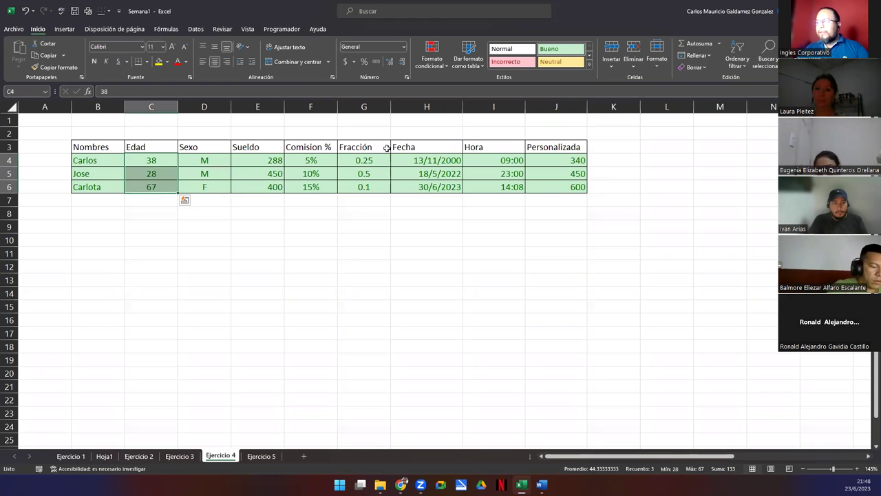
{"action": "left_click", "coordinate": [402, 48]}
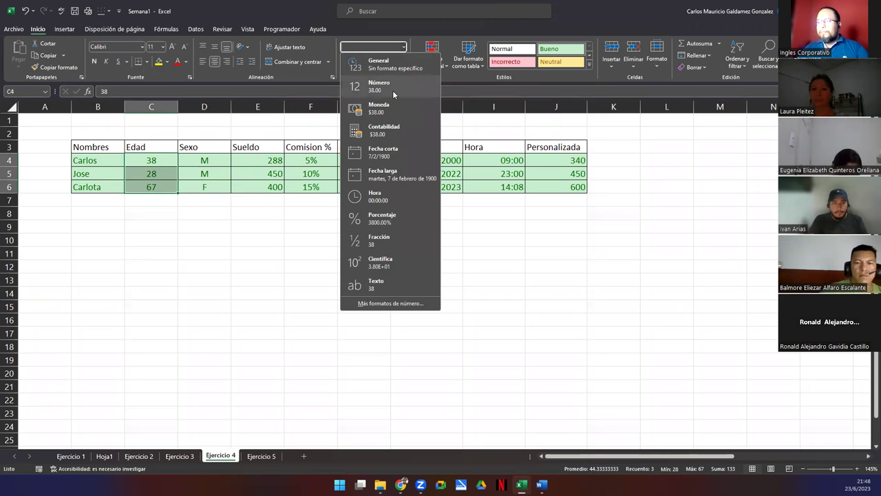
{"action": "left_click", "coordinate": [144, 159]}
{"action": "left_click", "coordinate": [144, 159]}
{"action": "left_click", "coordinate": [144, 187], "text": "shift"}
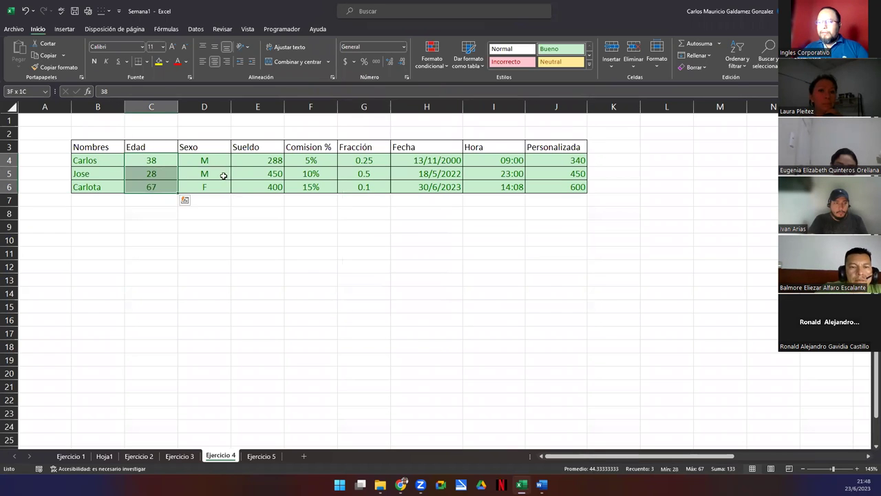
{"action": "left_click", "coordinate": [404, 47]}
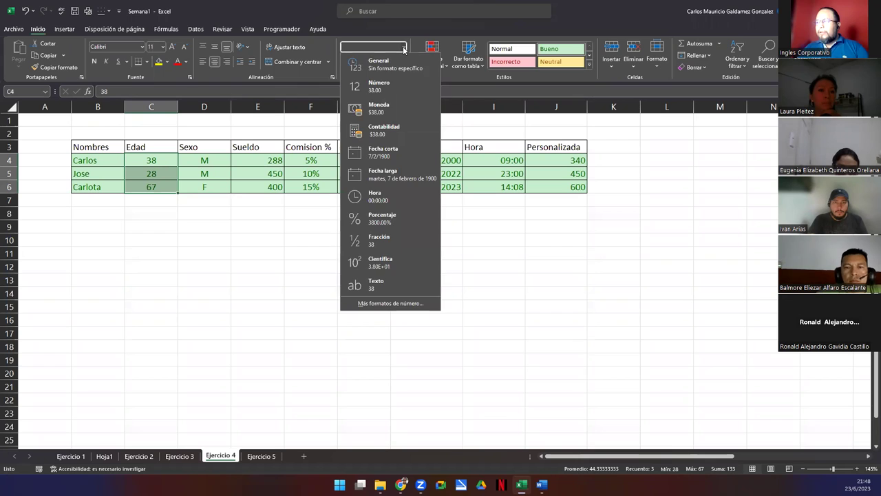
{"action": "left_click", "coordinate": [394, 92]}
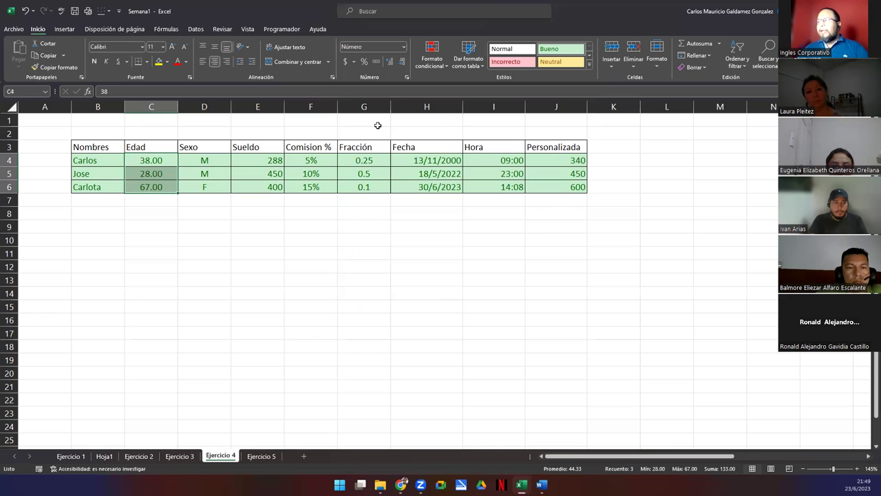
{"action": "left_click", "coordinate": [402, 62]}
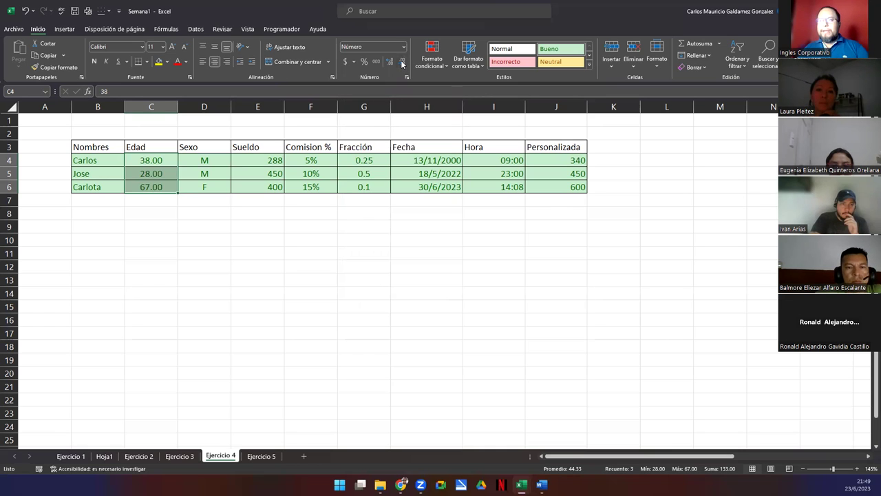
{"action": "left_click", "coordinate": [402, 63]}
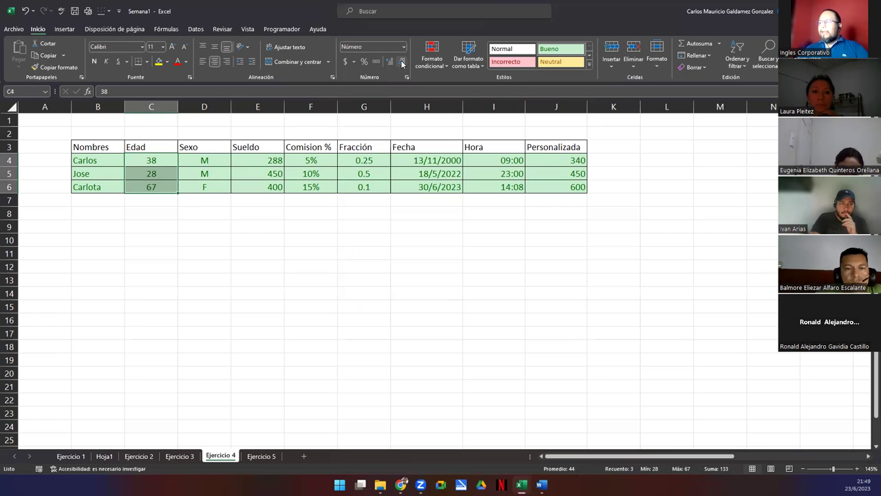
{"action": "left_click", "coordinate": [165, 162]}
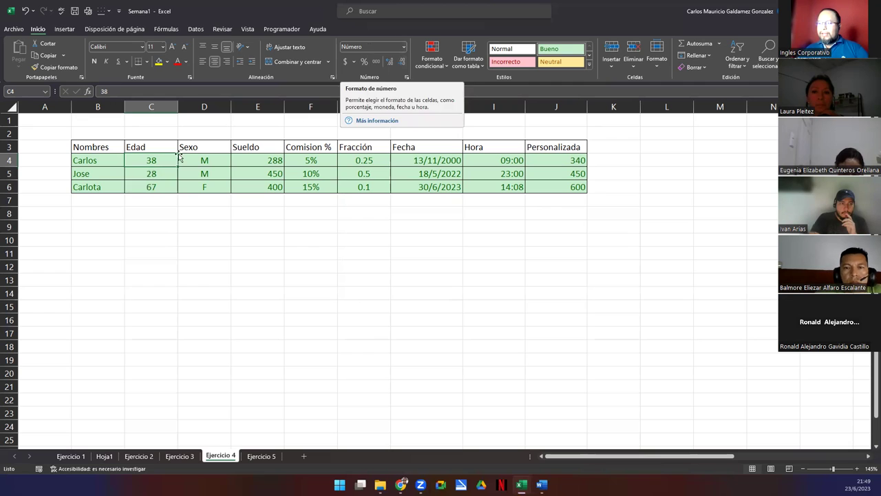
{"action": "left_click", "coordinate": [163, 173]}
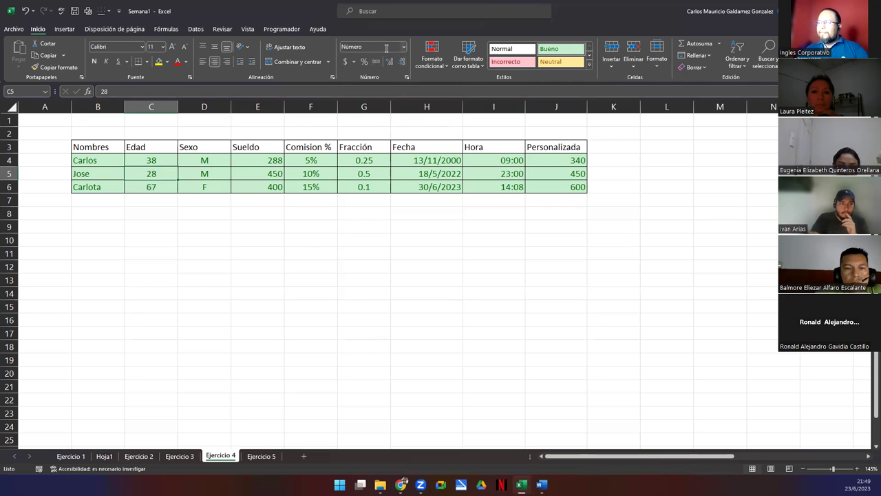
Apply the Contabilidad format to the Sueldo cells E4 to E6 and the Personalizada cells J4 to J6 together
{"action": "left_click", "coordinate": [234, 183]}
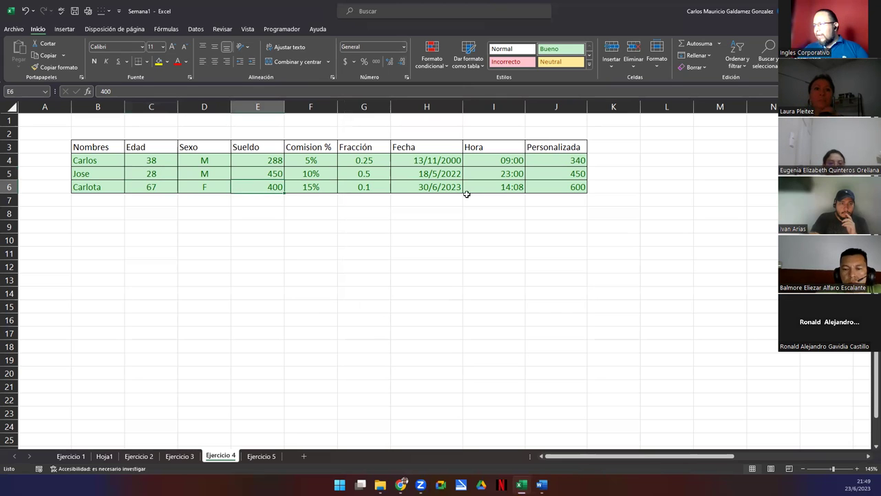
{"action": "left_click_drag", "start_coordinate": [541, 158], "coordinate": [542, 189]}
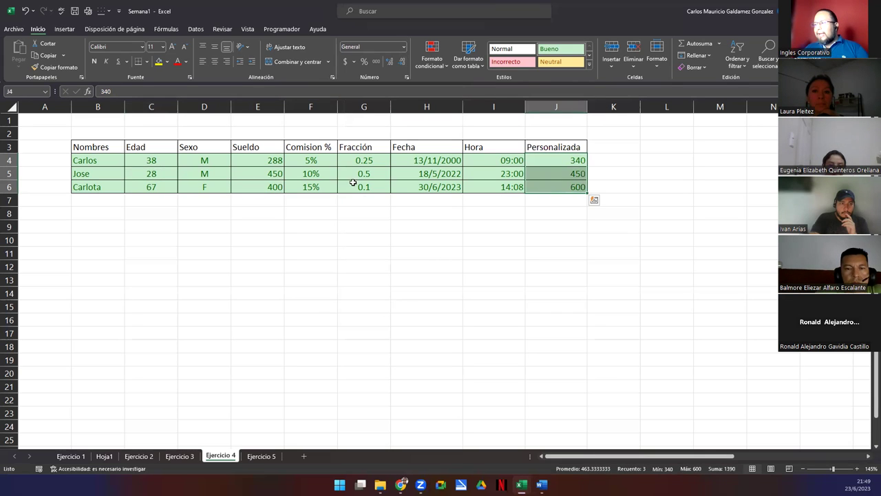
{"action": "left_click_drag", "start_coordinate": [267, 162], "coordinate": [263, 187]}
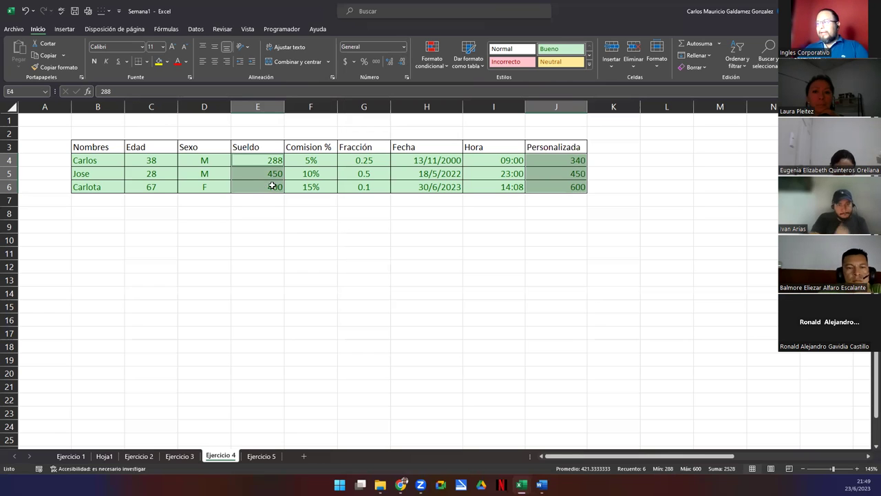
{"action": "left_click", "coordinate": [404, 47]}
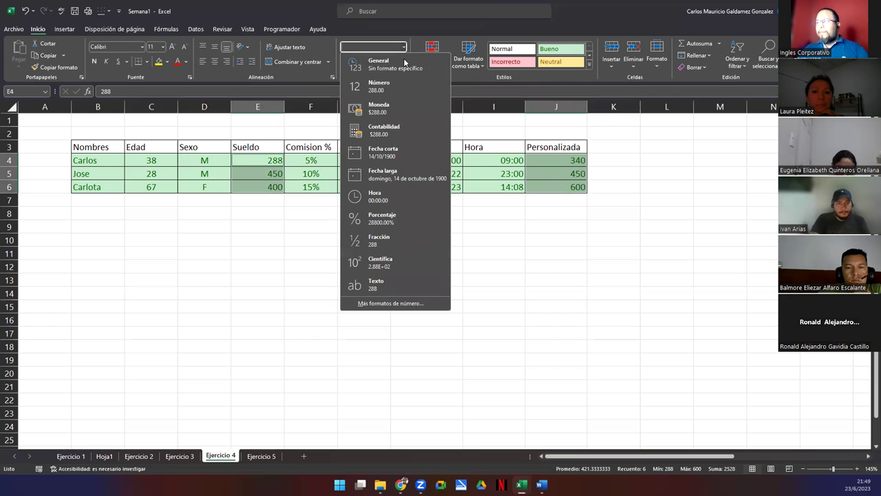
{"action": "left_click", "coordinate": [394, 132]}
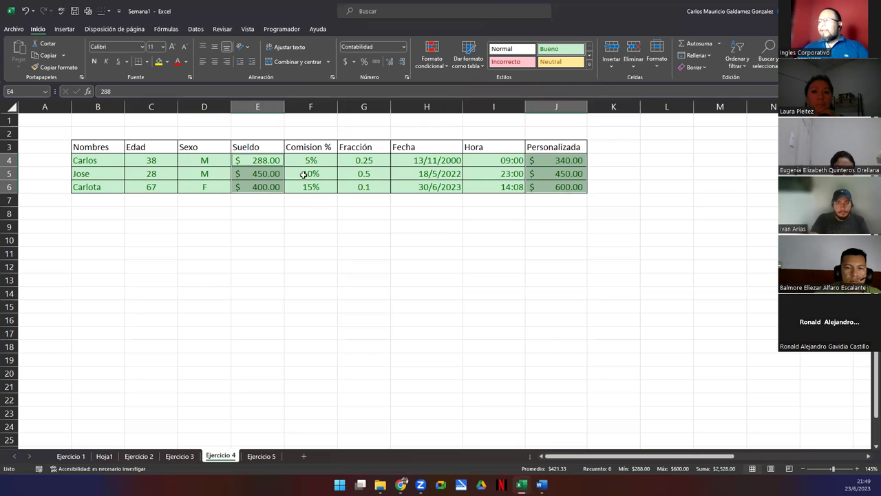
Check which number format is applied to the Comision % cells F4 to F6 and to the first Fracción cell
{"action": "left_click_drag", "start_coordinate": [298, 161], "coordinate": [297, 188]}
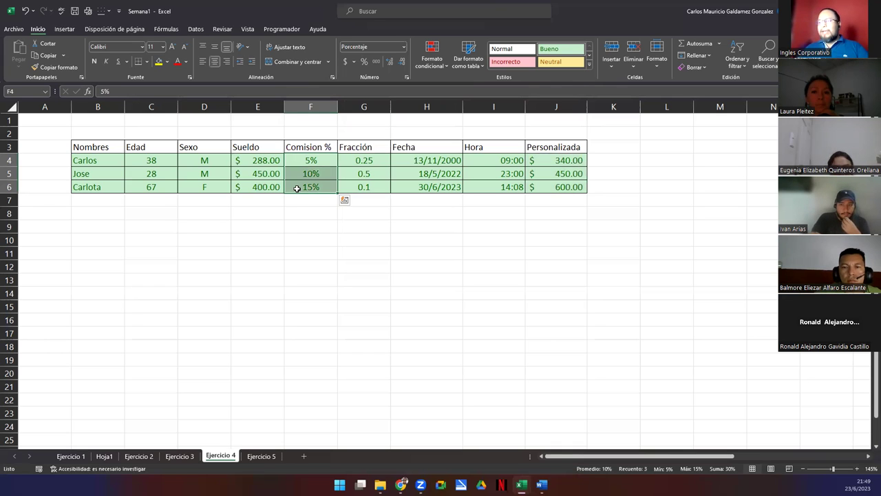
{"action": "left_click", "coordinate": [305, 167]}
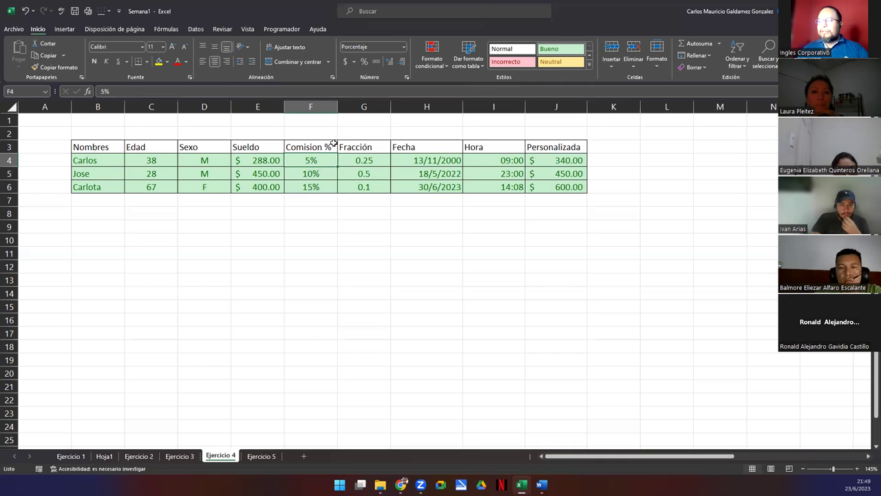
{"action": "left_click", "coordinate": [373, 48]}
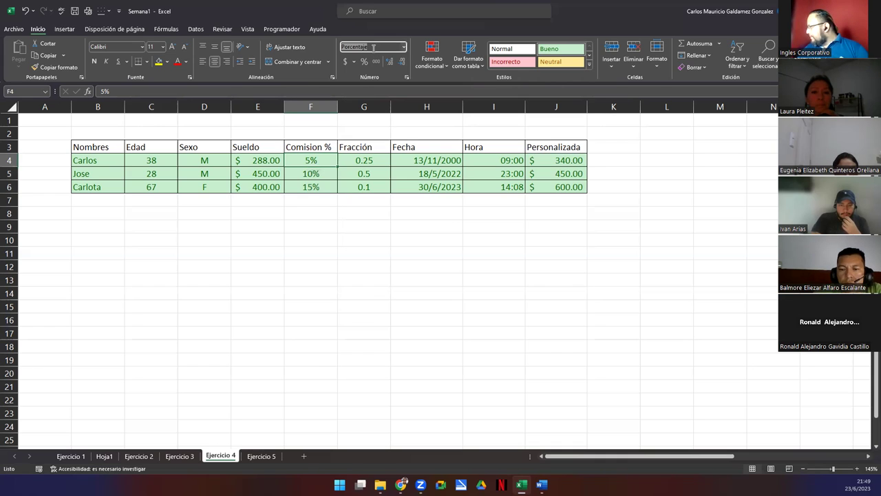
{"action": "left_click", "coordinate": [363, 163]}
{"action": "left_click_drag", "start_coordinate": [311, 162], "coordinate": [311, 187]}
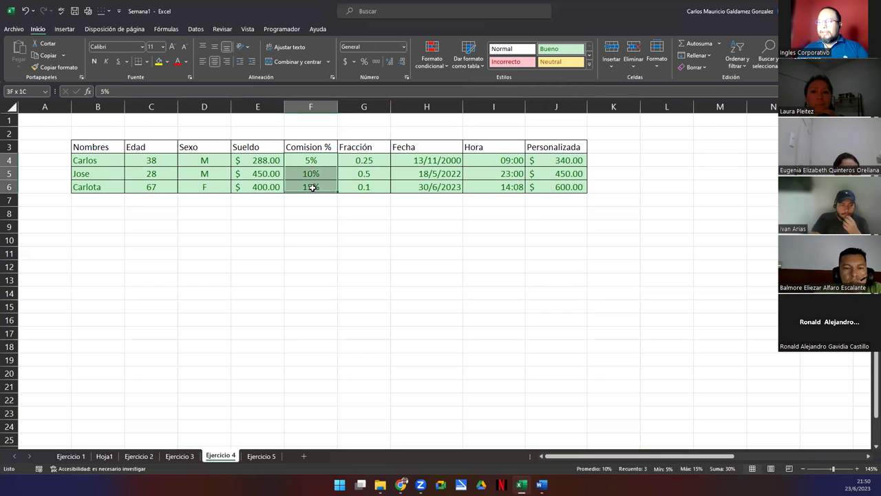
{"action": "left_click", "coordinate": [376, 46]}
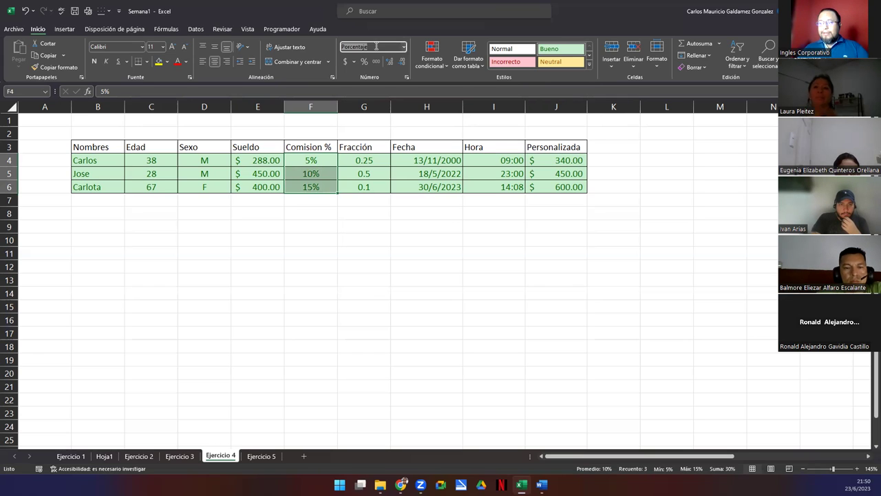
Enter 0.05 in cell F8, below the Comision % column, to test the percentage display
{"action": "left_click", "coordinate": [314, 215]}
{"action": "type", "text": "0.05General"}
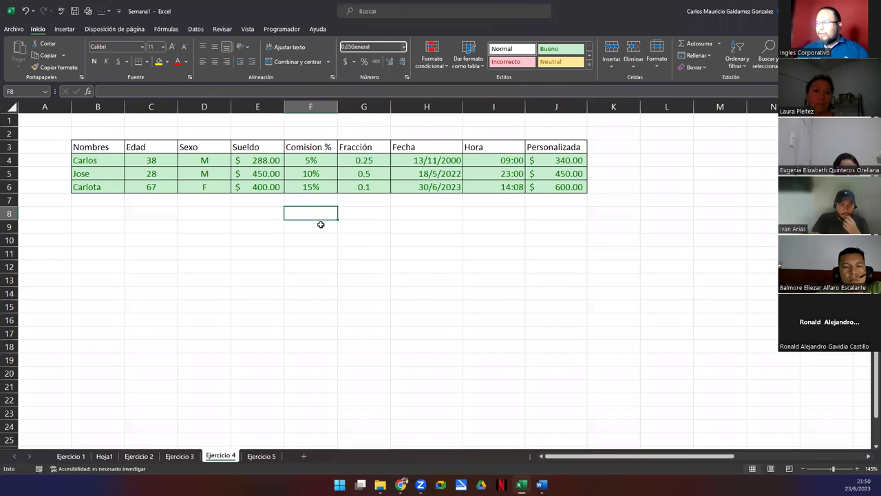
{"action": "left_click", "coordinate": [314, 217]}
{"action": "type", "text": "0.05"}
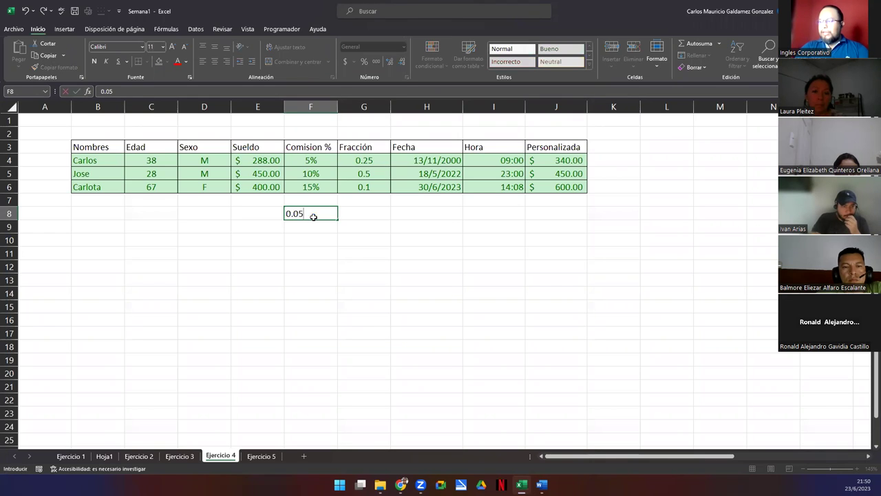
{"action": "key", "text": "Return"}
{"action": "left_click", "coordinate": [313, 216]}
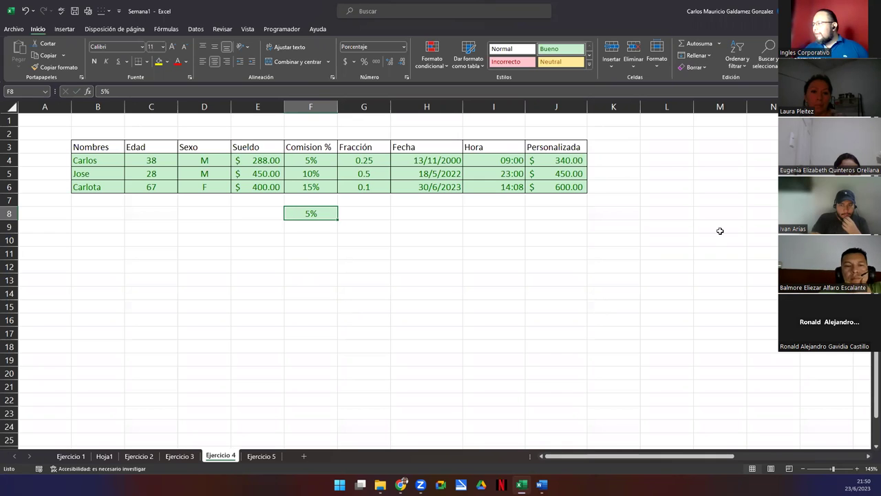
Enter 0.01 in the empty cell L5 and format it as Porcentaje
{"action": "left_click", "coordinate": [675, 172]}
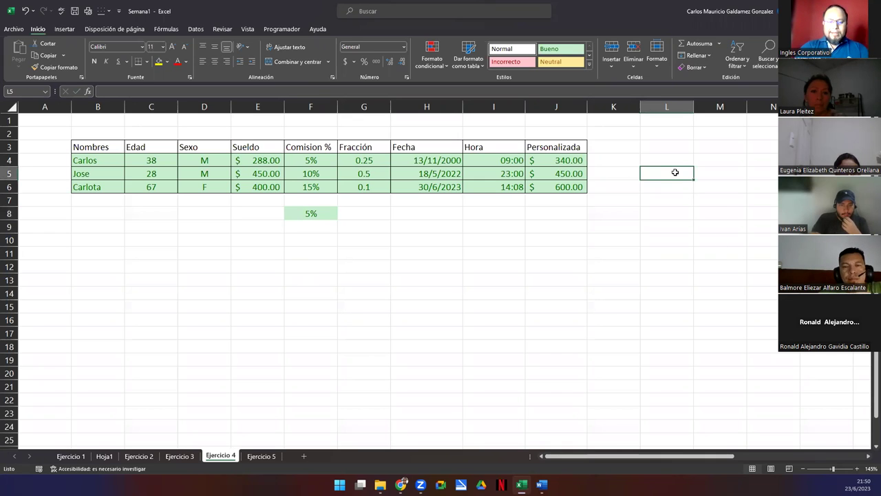
{"action": "type", "text": "0.01"}
{"action": "key", "text": "Return"}
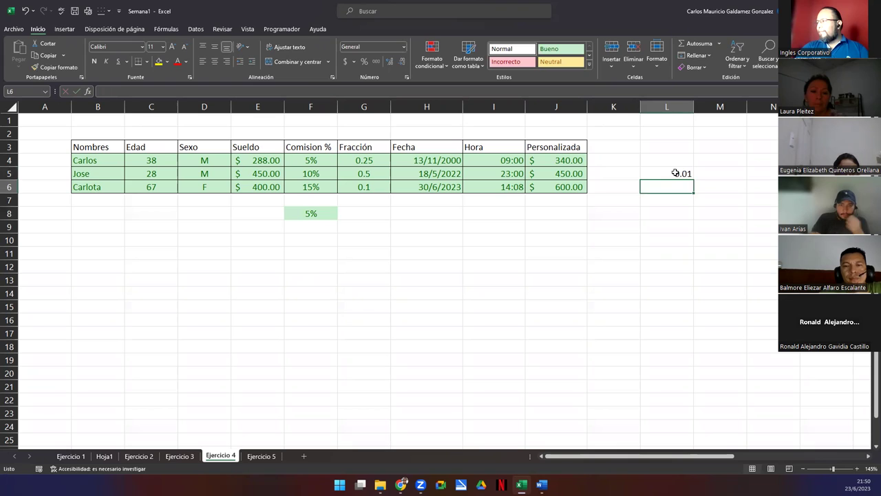
{"action": "left_click", "coordinate": [675, 173]}
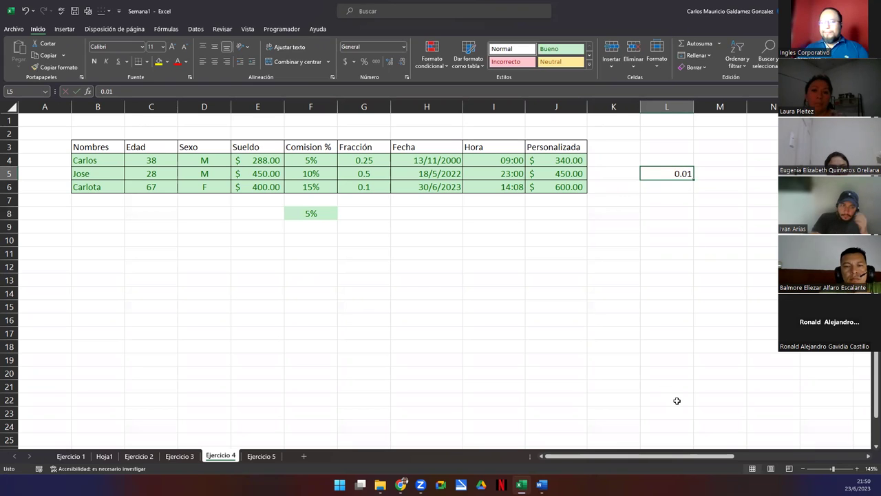
{"action": "left_click", "coordinate": [364, 62]}
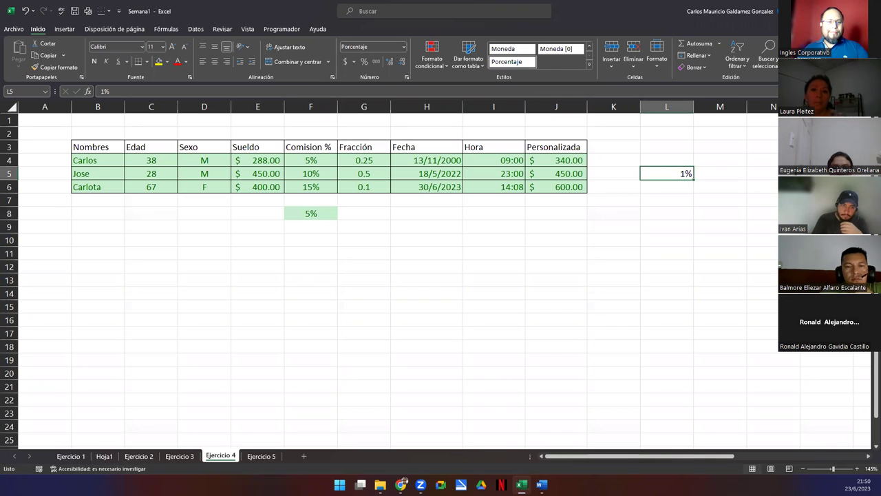
{"action": "mouse_move", "coordinate": [521, 484]}
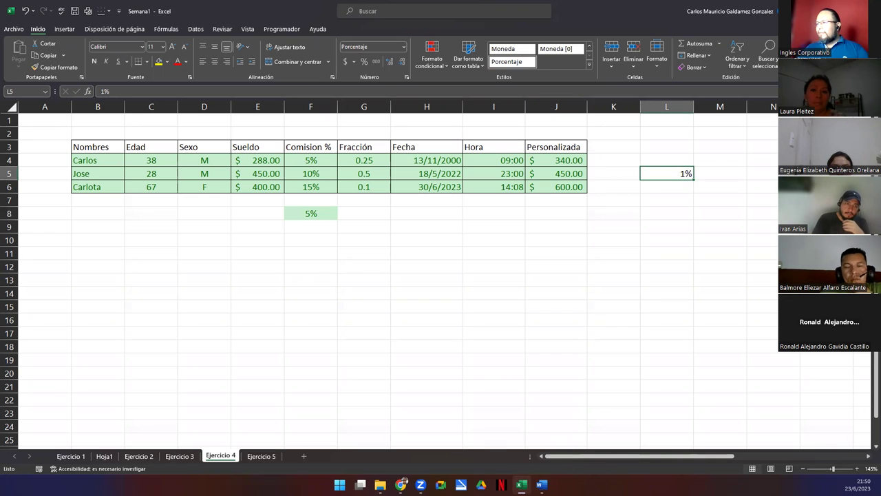
Enter 0.1 in cell M5 and format it as Porcentaje
{"action": "left_click", "coordinate": [709, 173]}
{"action": "type", "text": "0."}
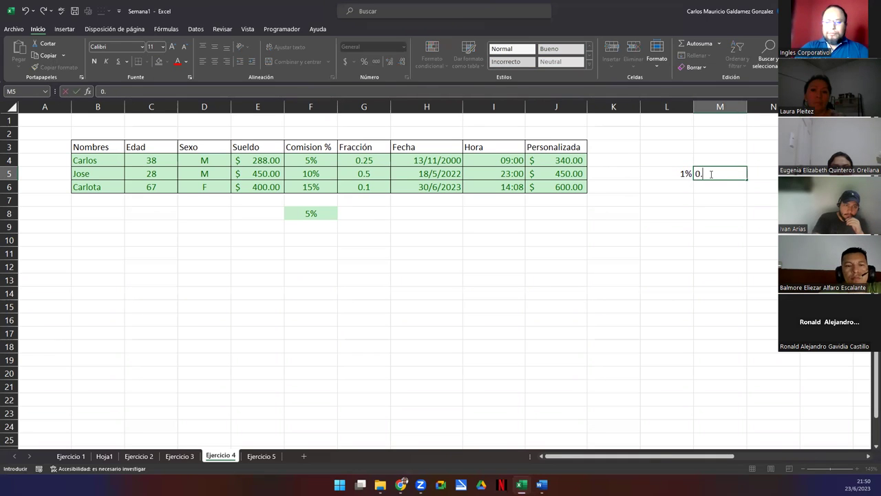
{"action": "type", "text": "1"}
{"action": "key", "text": "Return"}
{"action": "left_click", "coordinate": [710, 174]}
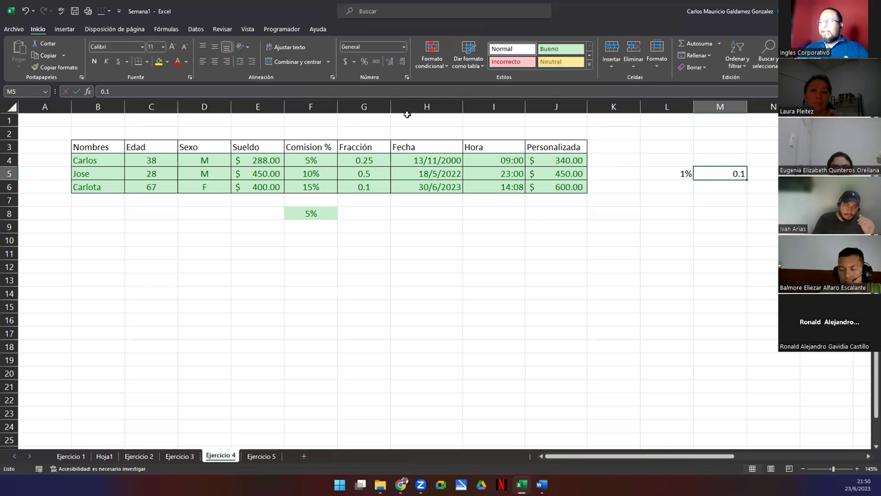
{"action": "left_click", "coordinate": [363, 63]}
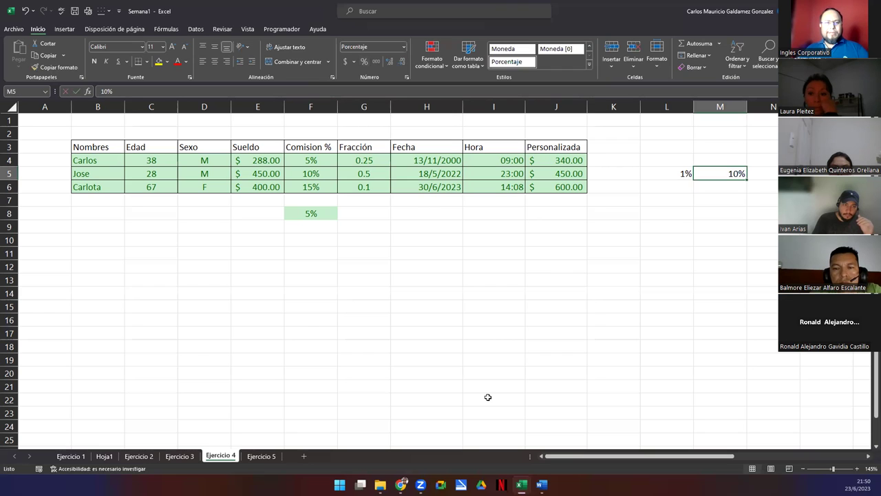
Clear the test percentages from cells F8, L5 and M5
{"action": "left_click", "coordinate": [262, 215]}
{"action": "left_click_drag", "start_coordinate": [283, 219], "coordinate": [311, 219]}
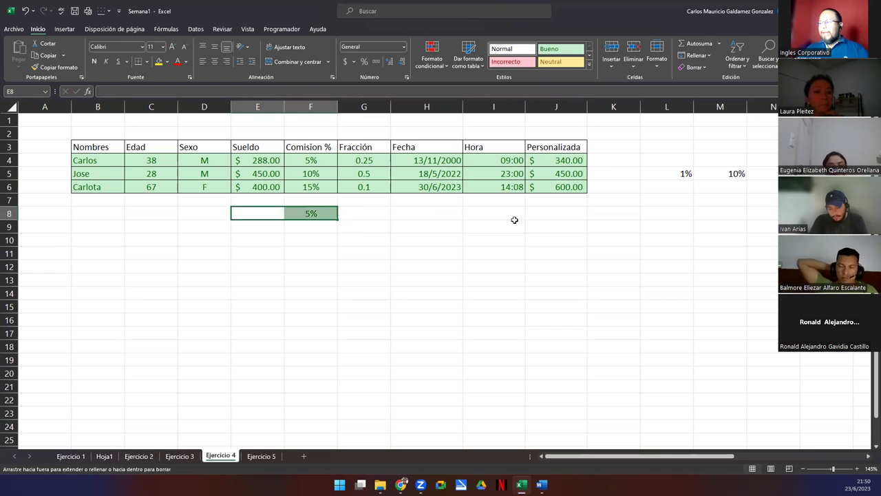
{"action": "left_click_drag", "start_coordinate": [686, 173], "coordinate": [731, 173]}
{"action": "key", "text": "Delete"}
Apply the Fracción number format to the first Fracción value in cell G4
{"action": "left_click_drag", "start_coordinate": [353, 158], "coordinate": [369, 187]}
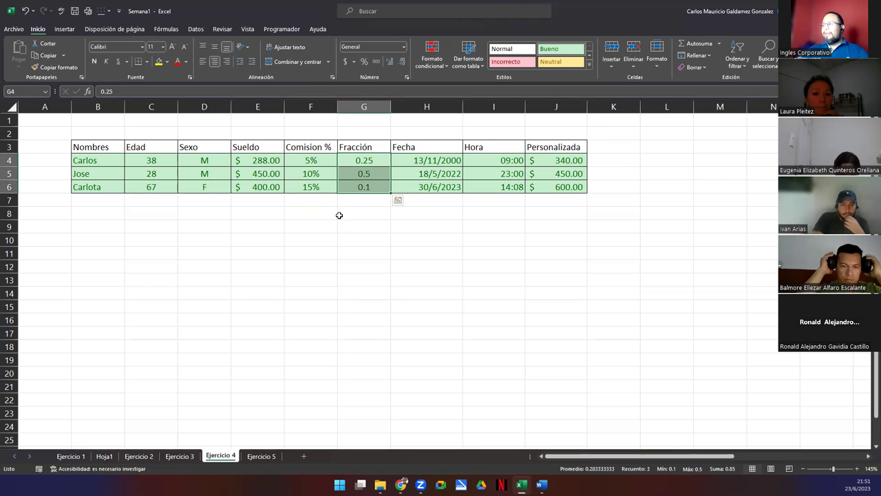
{"action": "left_click", "coordinate": [342, 221]}
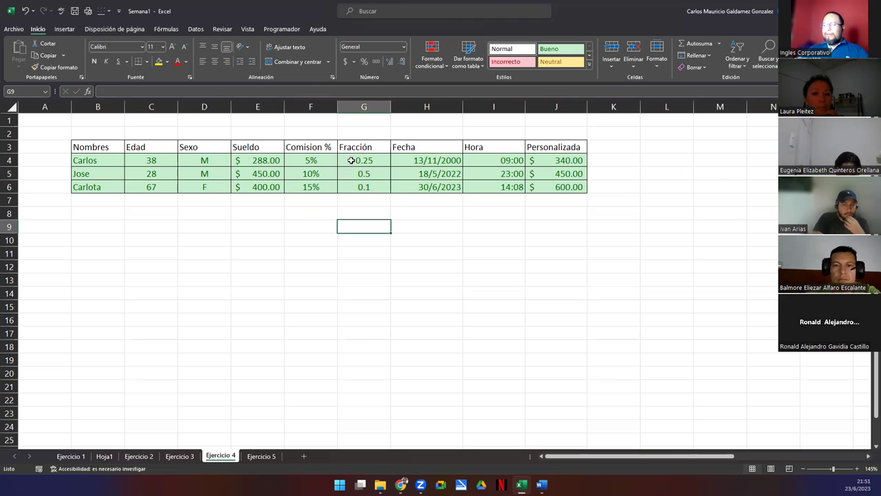
{"action": "left_click", "coordinate": [351, 159]}
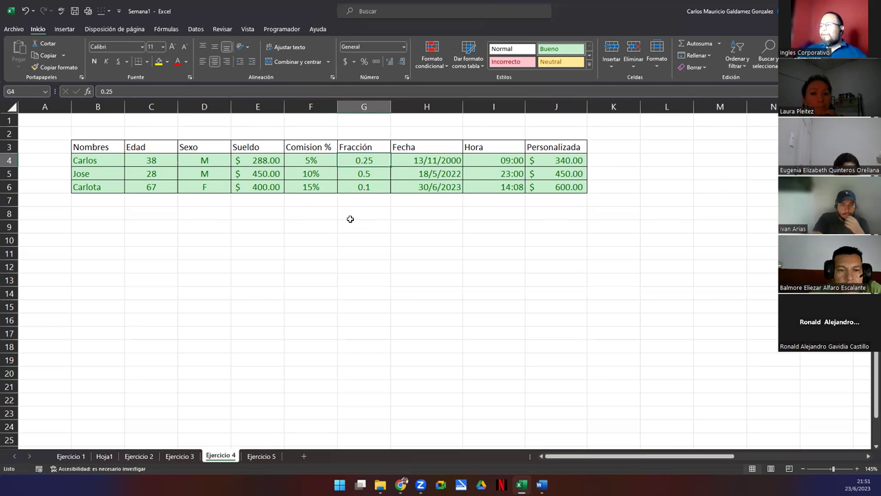
{"action": "left_click", "coordinate": [403, 48]}
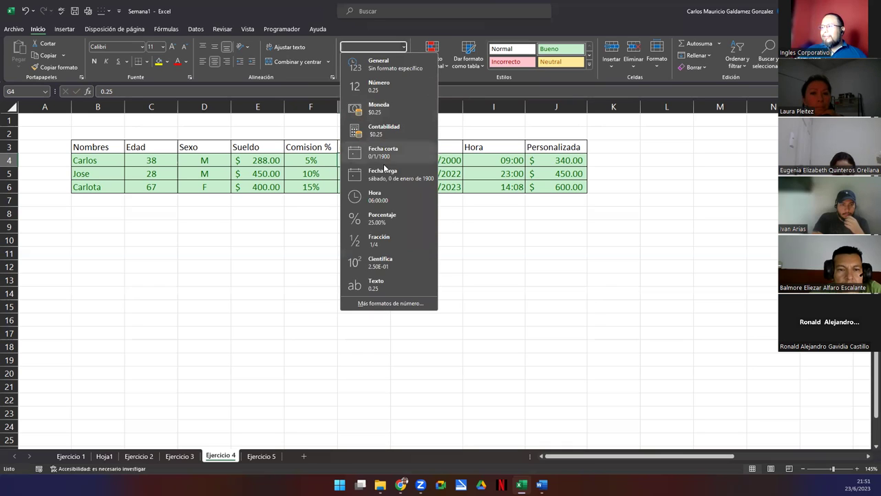
{"action": "left_click", "coordinate": [386, 244]}
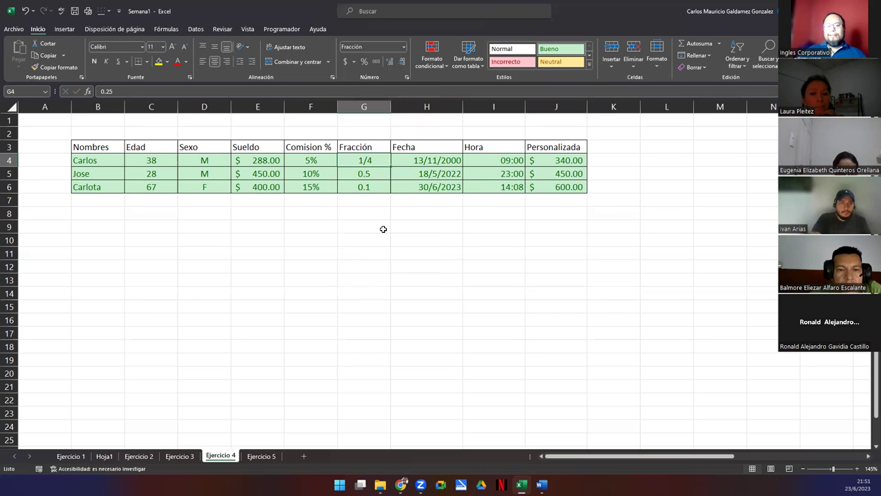
Apply the Fracción number format to the remaining Fracción values in cells G5 and G6, one after the other
{"action": "left_click", "coordinate": [383, 174]}
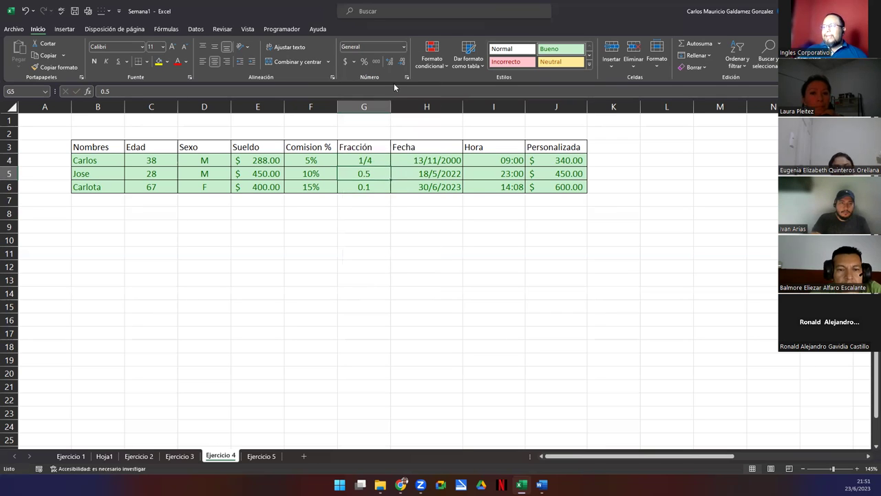
{"action": "left_click", "coordinate": [403, 47]}
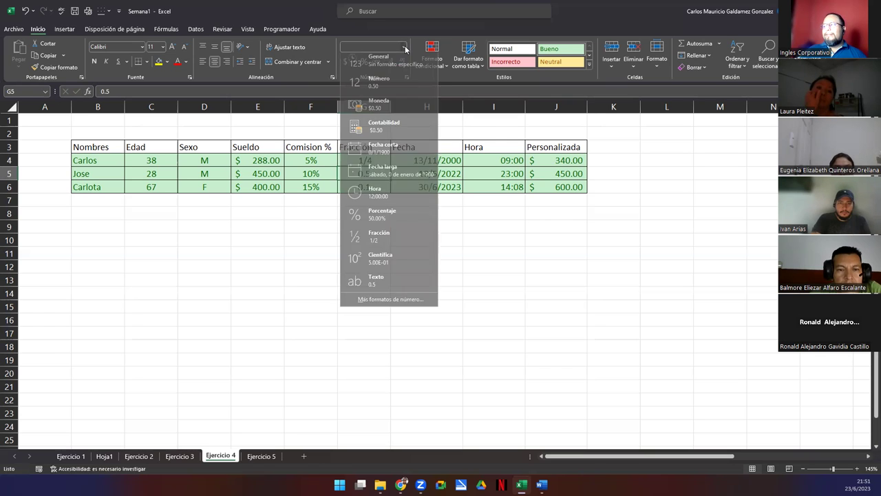
{"action": "left_click", "coordinate": [402, 240]}
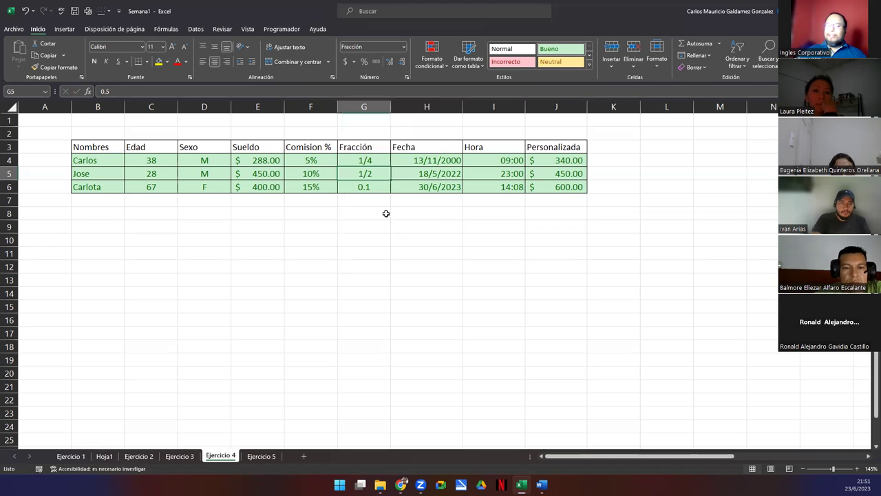
{"action": "left_click", "coordinate": [375, 190]}
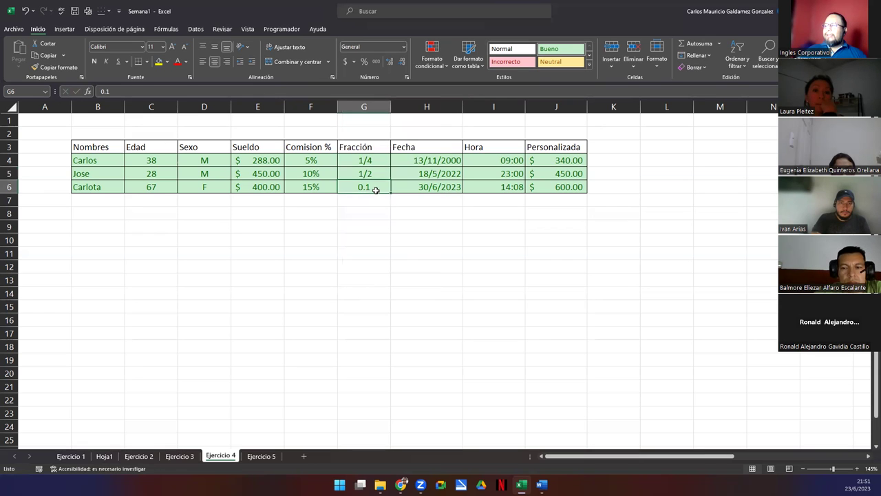
{"action": "left_click", "coordinate": [404, 46]}
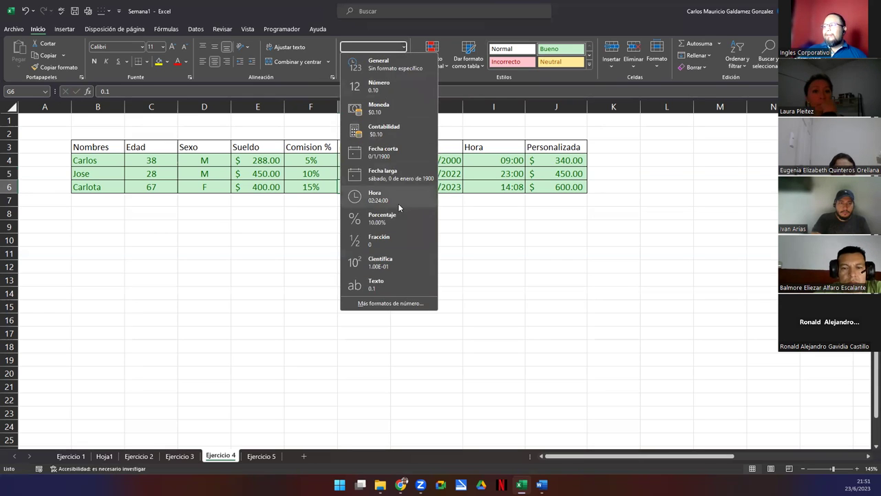
{"action": "left_click", "coordinate": [394, 241]}
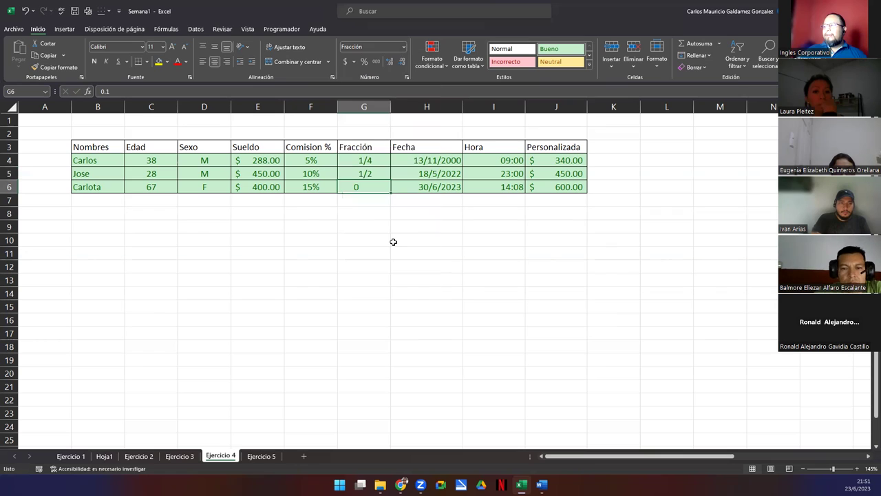
Replace the Fracción value in cell G6 with 0.333
{"action": "double_click", "coordinate": [365, 188]}
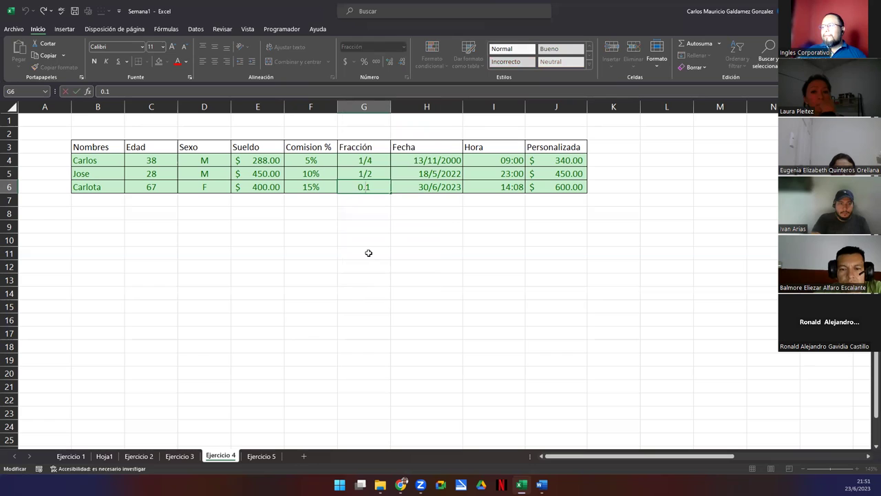
{"action": "key", "text": "BackSpace"}
{"action": "type", "text": "333"}
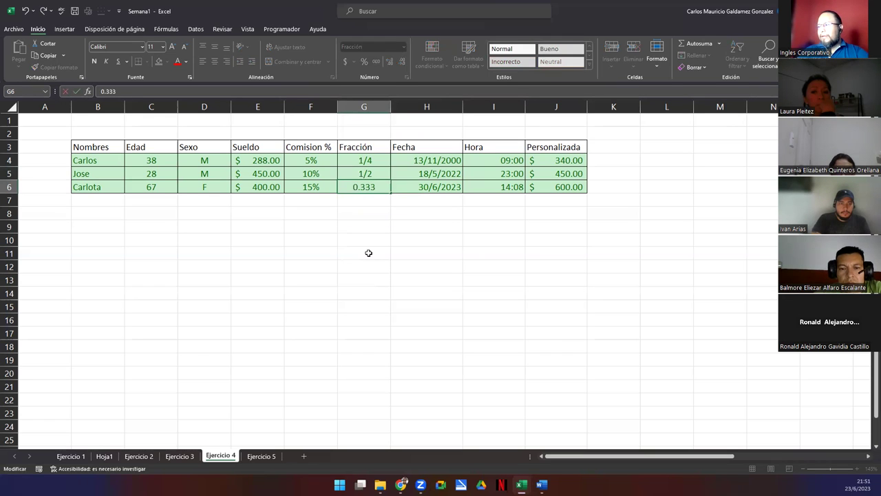
{"action": "key", "text": "Return"}
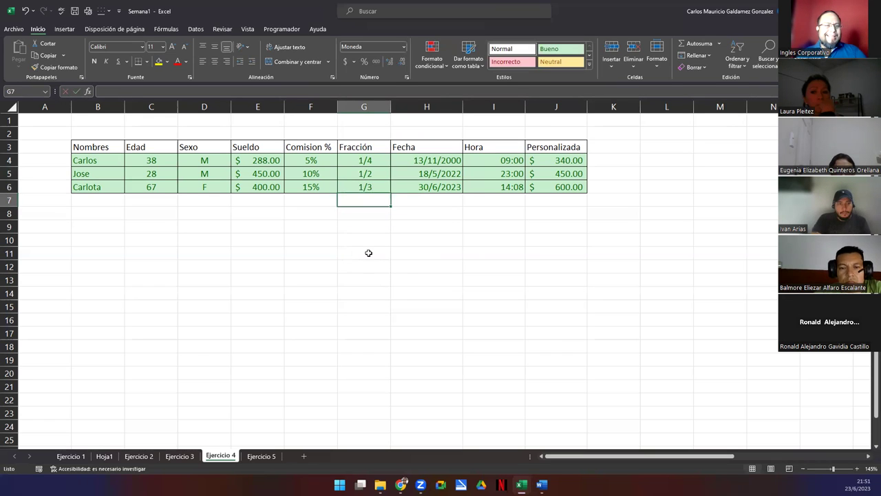
{"action": "key", "text": "Up"}
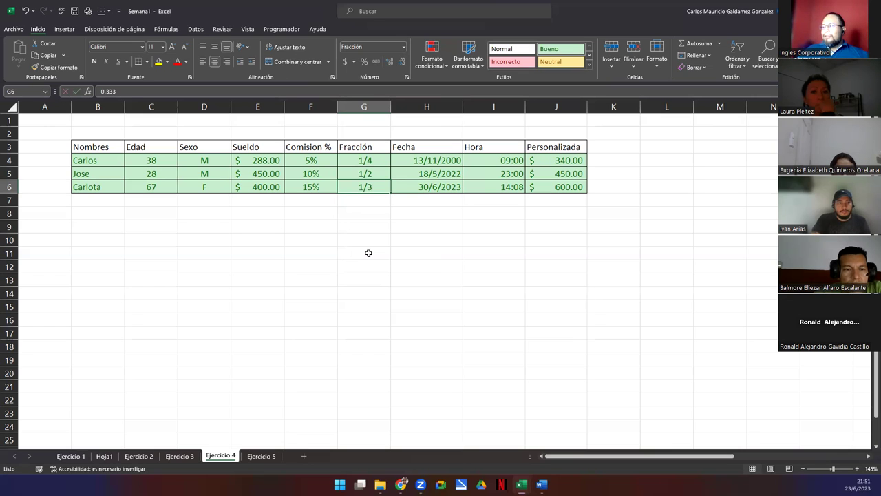
Enter the formula =3*G4 in cell G9, below the Fracción column
{"action": "left_click", "coordinate": [355, 230]}
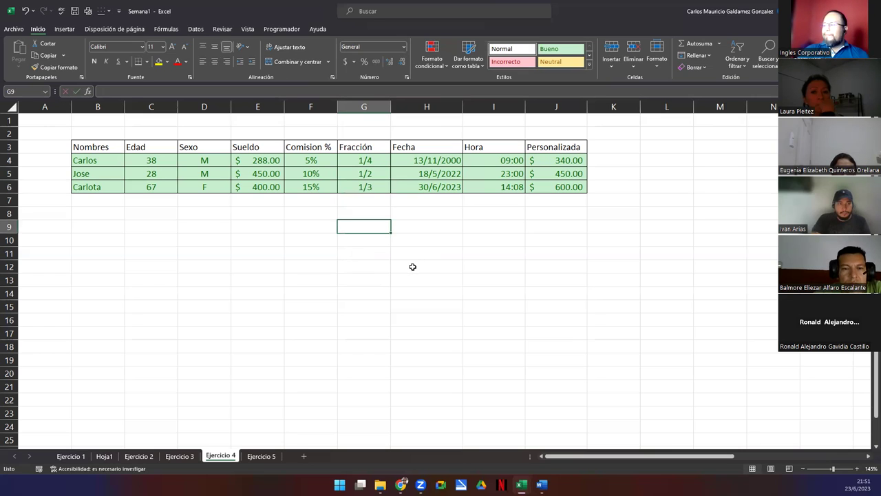
{"action": "type", "text": "=3*"}
{"action": "key", "text": "Up"}
{"action": "key", "text": "Up"}
{"action": "key", "text": "Up"}
{"action": "key", "text": "Up"}
{"action": "key", "text": "Up"}
{"action": "key", "text": "Return"}
{"action": "key", "text": "Up"}
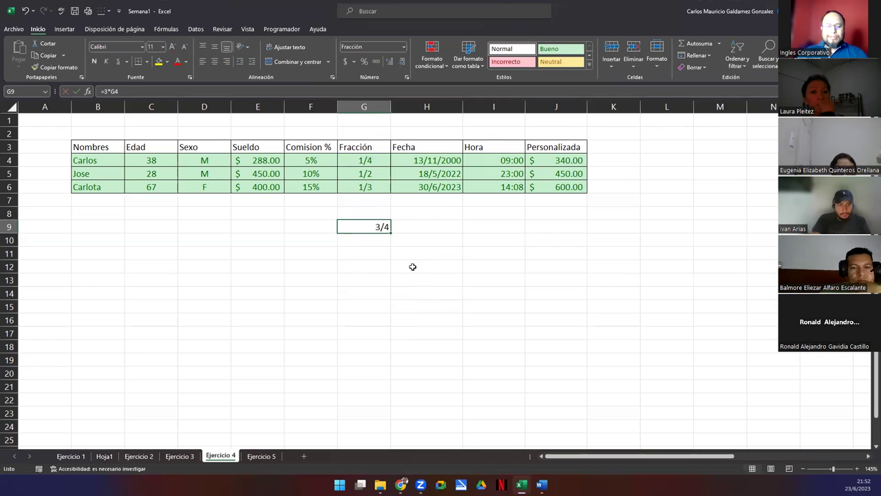
Enter a formula in cell G10 that multiplies the fraction in G5 by 3
{"action": "key", "text": "Down"}
{"action": "type", "text": "=3*"}
{"action": "key", "text": "Up"}
{"action": "key", "text": "Up"}
{"action": "key", "text": "Up"}
{"action": "key", "text": "Up"}
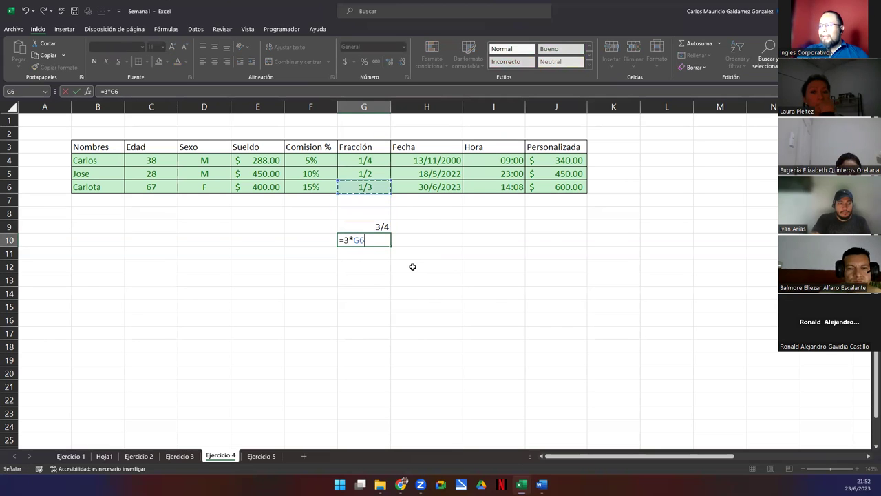
{"action": "key", "text": "Return"}
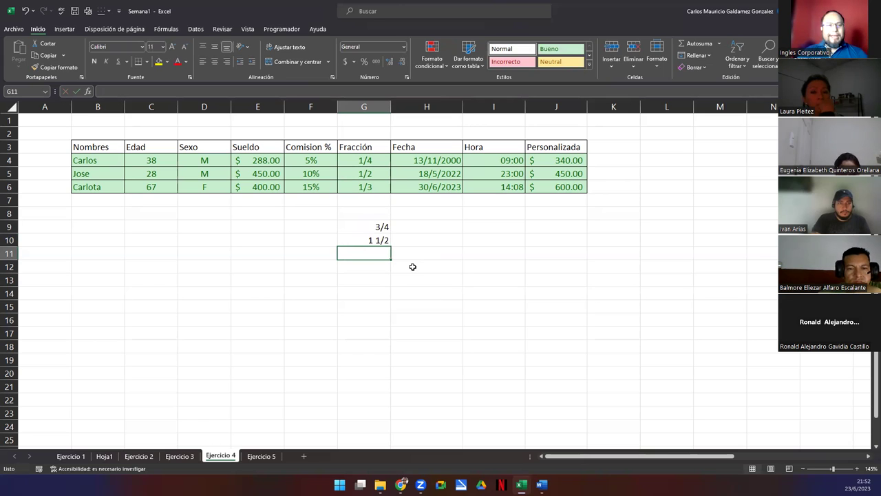
Enter the formula =3*G6 in cell G11 and check the number format of cells G9 to G11
{"action": "type", "text": "3"}
{"action": "key", "text": "BackSpace"}
{"action": "type", "text": "=3"}
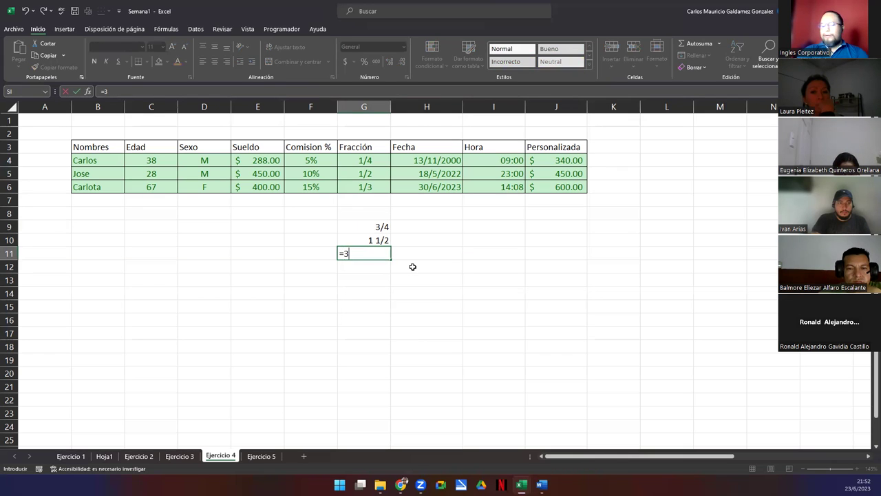
{"action": "type", "text": "*"}
{"action": "key", "text": "Up"}
{"action": "key", "text": "Up"}
{"action": "key", "text": "Up"}
{"action": "key", "text": "Up"}
{"action": "key", "text": "Up"}
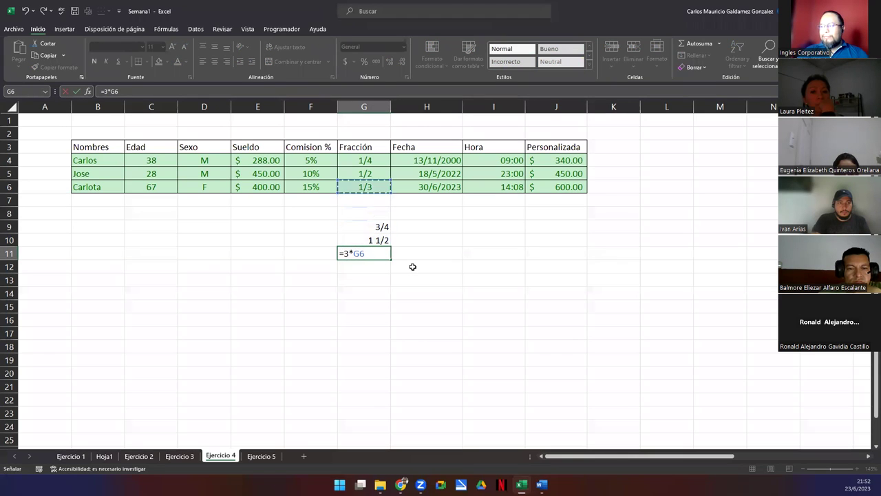
{"action": "key", "text": "Return"}
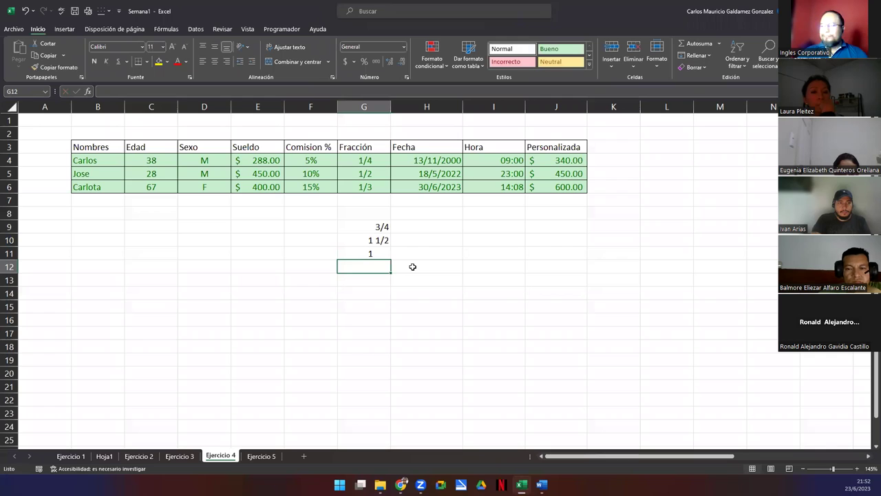
{"action": "key", "text": "Up"}
{"action": "left_click_drag", "start_coordinate": [370, 229], "coordinate": [363, 250]}
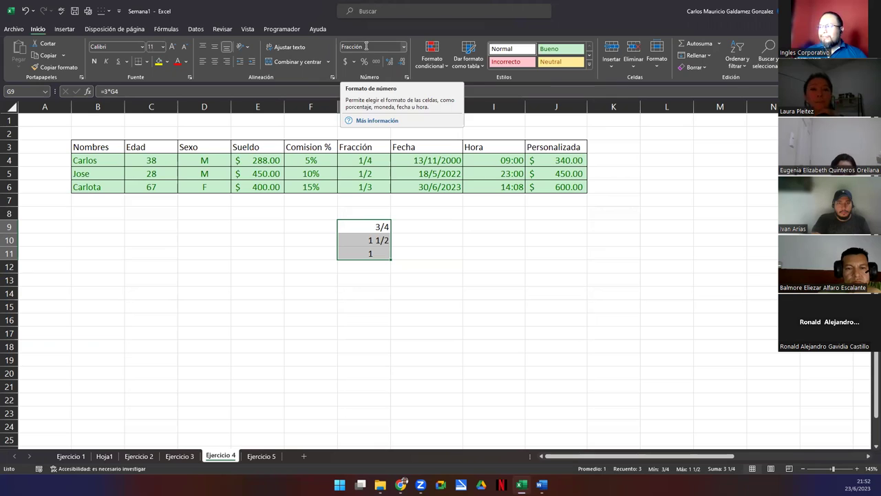
Check the number format and underlying value of cell G6 and preview the available number formats for it
{"action": "left_click", "coordinate": [366, 46]}
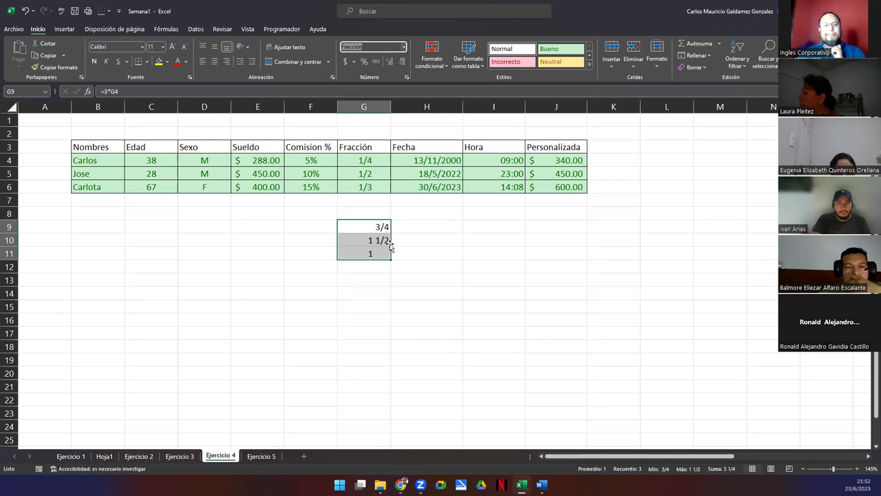
{"action": "left_click", "coordinate": [367, 239]}
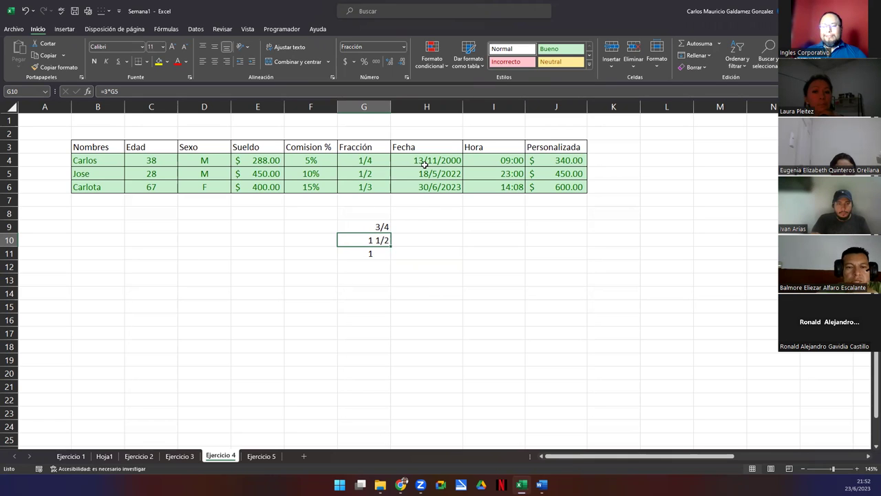
{"action": "left_click", "coordinate": [357, 186]}
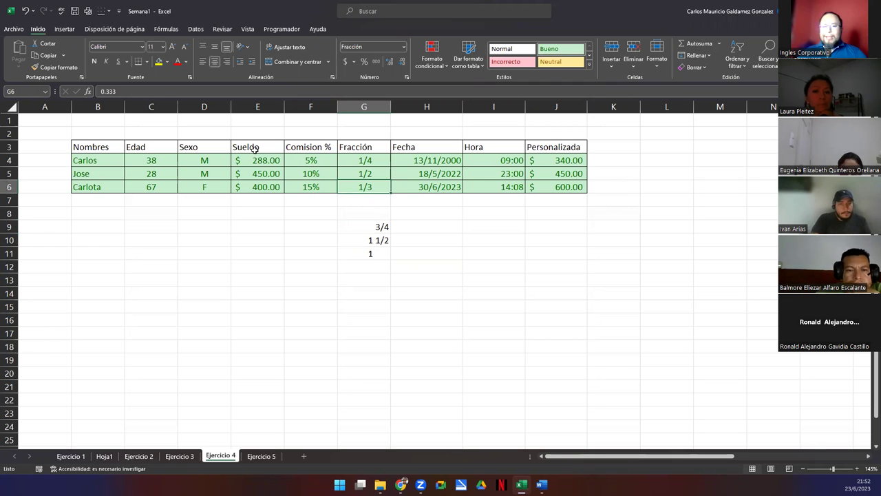
{"action": "left_click", "coordinate": [112, 91]}
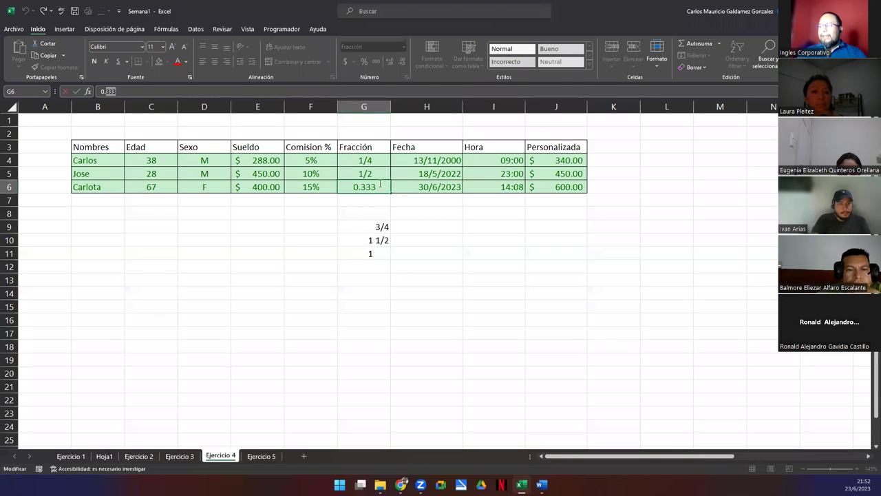
{"action": "key", "text": "Escape"}
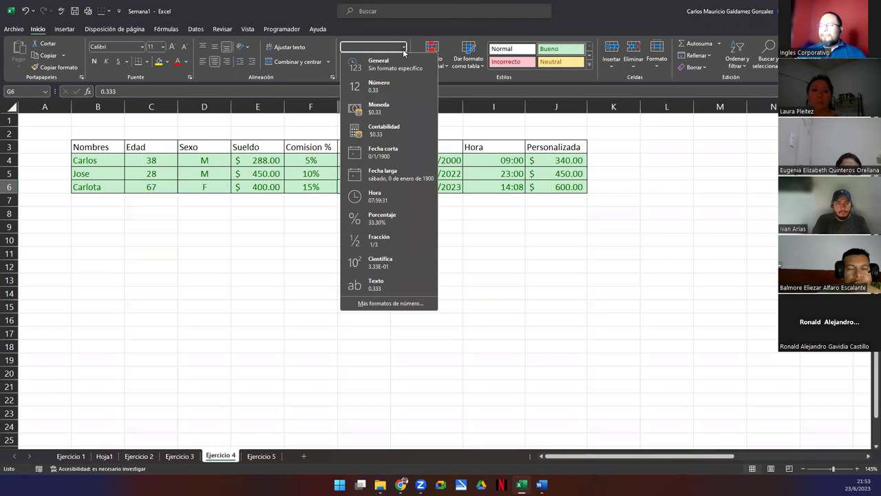
{"action": "left_click", "coordinate": [348, 195]}
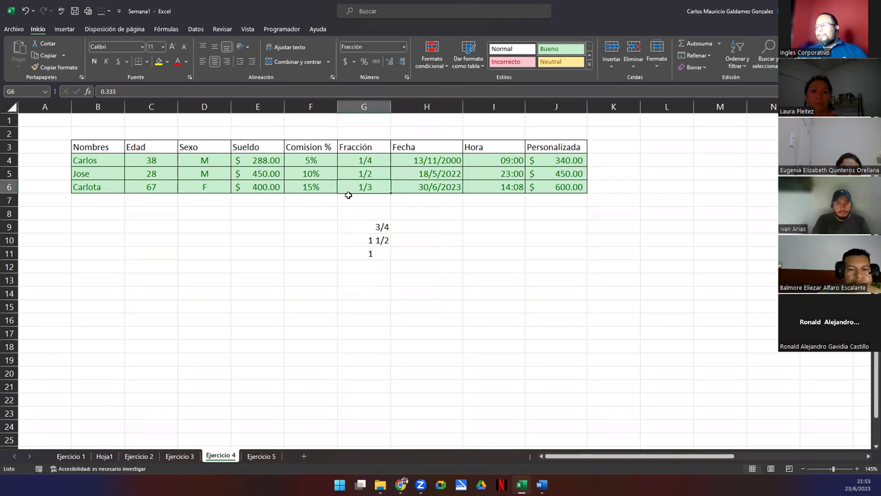
Enter 0.3 in cell G7, below the Fracción column, and apply the Fracción number format to it
{"action": "left_click", "coordinate": [350, 199]}
{"action": "type", "text": "0."}
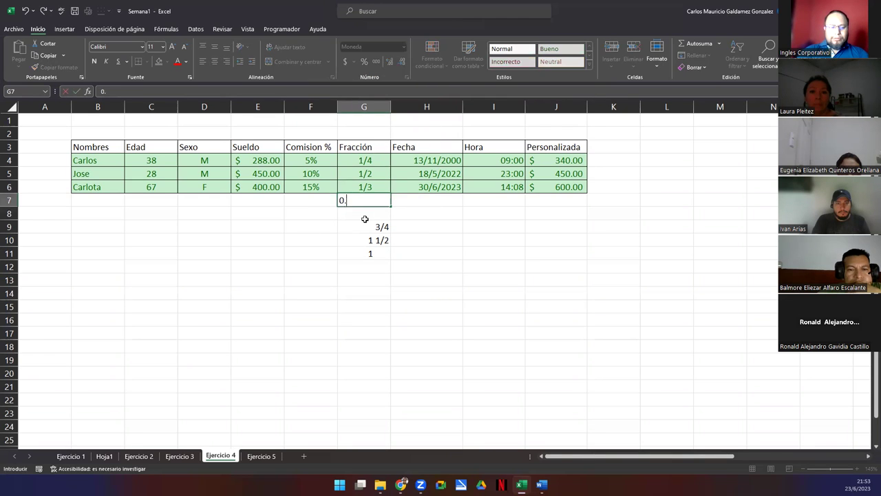
{"action": "key", "text": "ctrl+Return"}
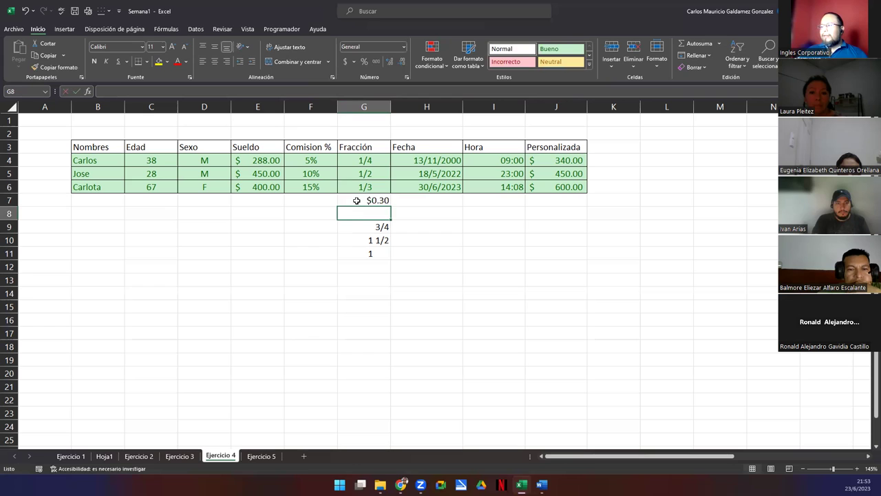
{"action": "left_click", "coordinate": [404, 49]}
{"action": "left_click", "coordinate": [388, 241]}
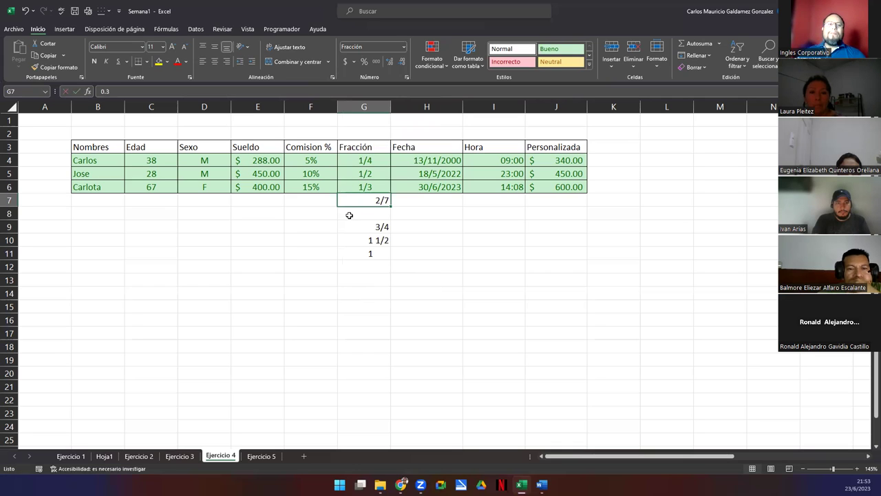
Extend the value in cell G7 to 0.33
{"action": "key", "text": "F2"}
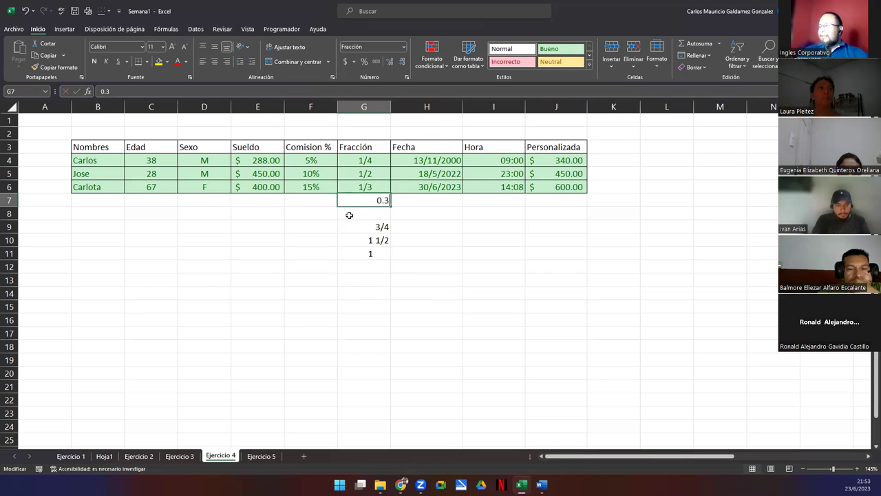
{"action": "type", "text": "3"}
{"action": "key", "text": "Return"}
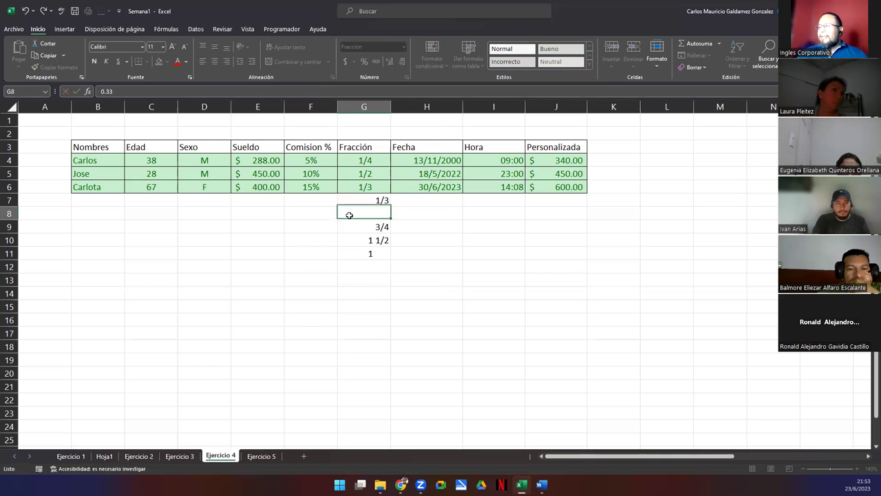
{"action": "key", "text": "Up"}
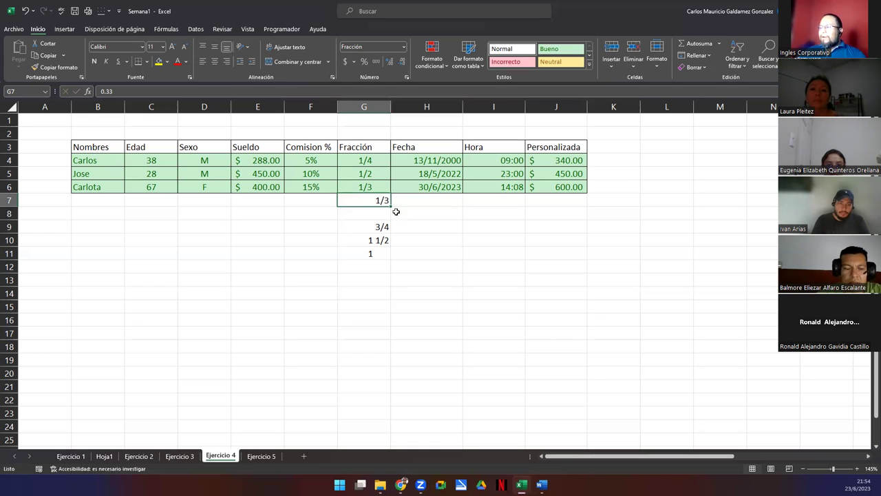
Clear the contents of the test cells G7 to G12 below the Fracción column
{"action": "left_click_drag", "start_coordinate": [372, 200], "coordinate": [368, 260]}
{"action": "key", "text": "Delete"}
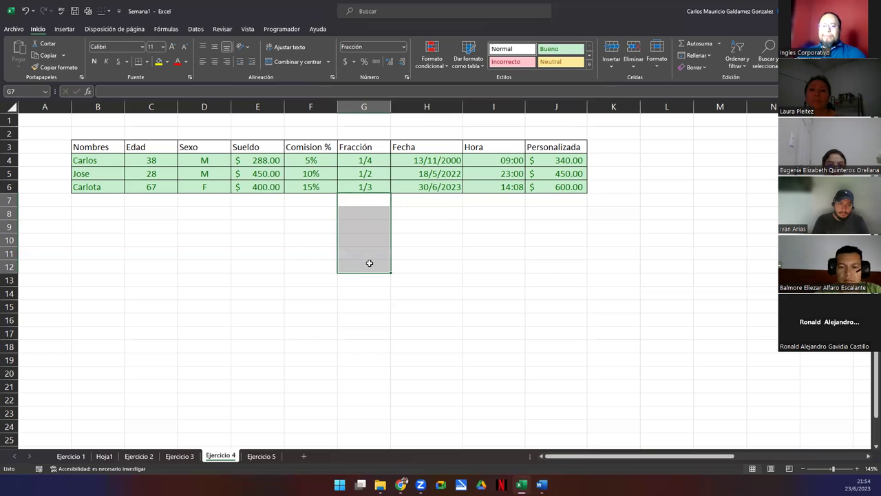
{"action": "left_click", "coordinate": [393, 254]}
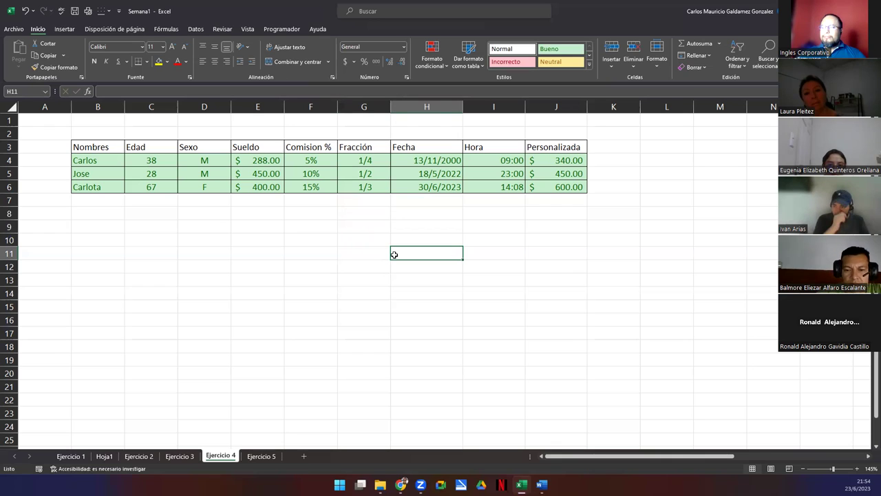
{"action": "left_click", "coordinate": [365, 188]}
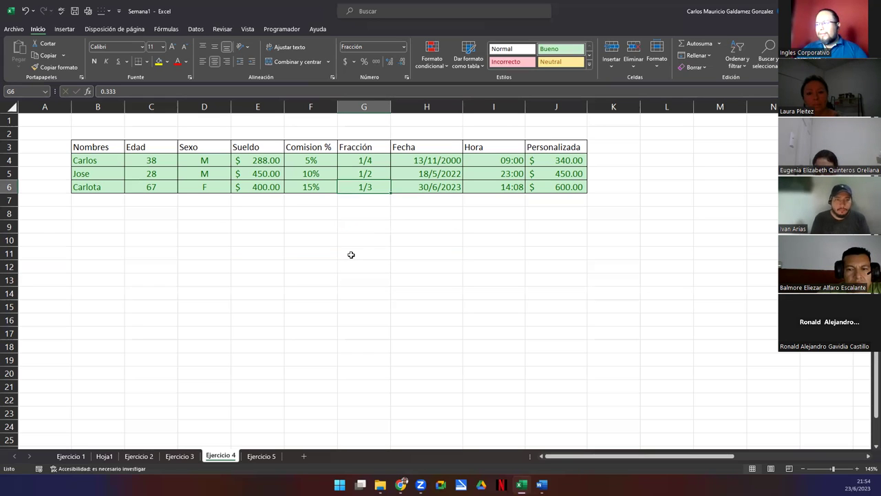
{"action": "left_click", "coordinate": [358, 200]}
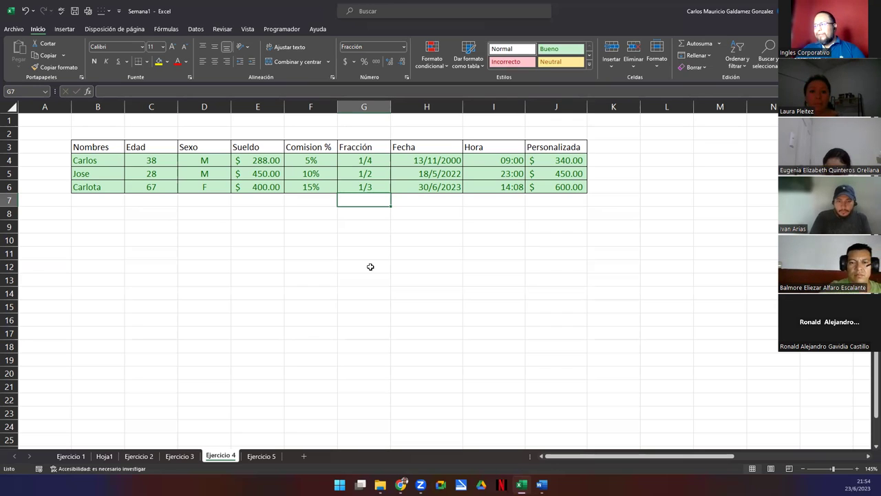
{"action": "double_click", "coordinate": [360, 198]}
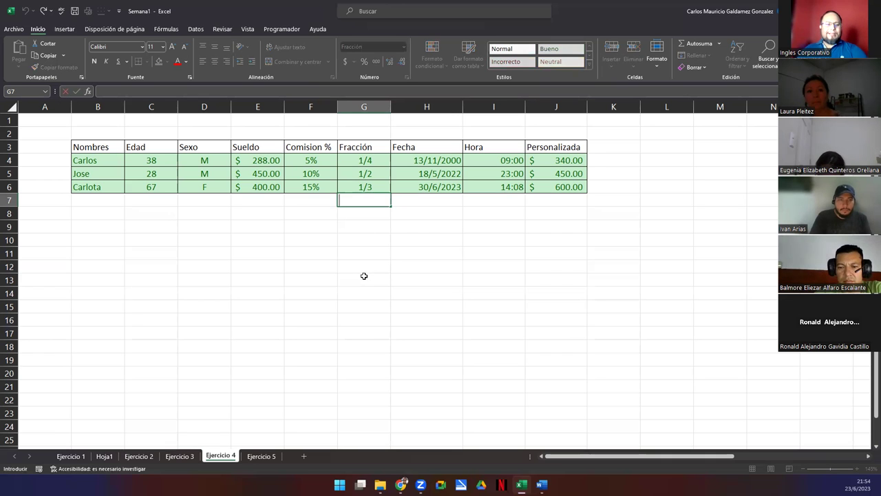
{"action": "key", "text": "Escape"}
{"action": "key", "text": "alt+Tab"}
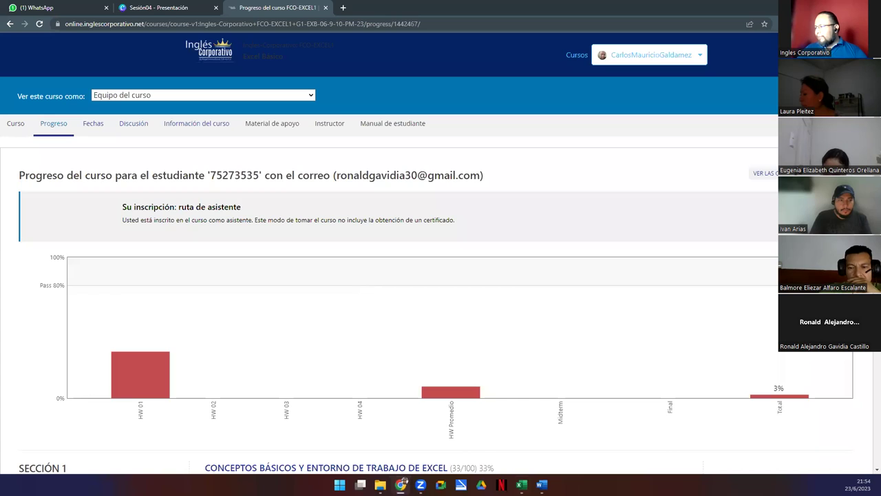
{"action": "key", "text": "alt+Tab"}
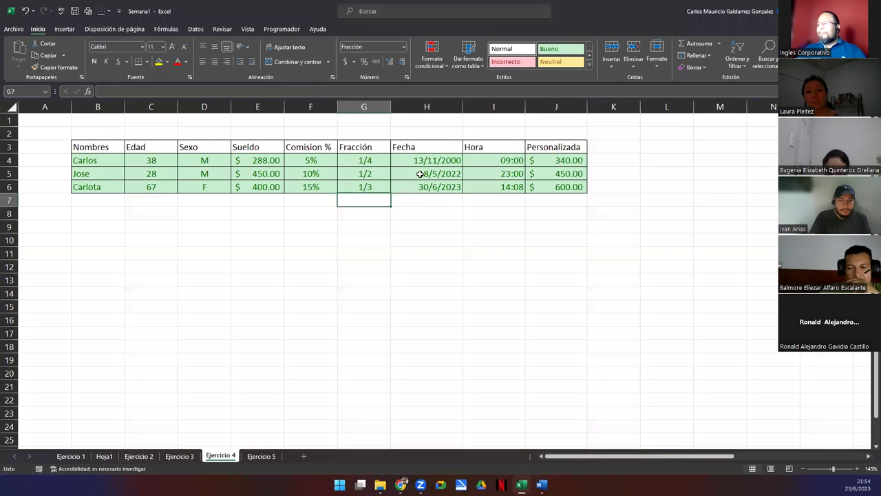
Format the Fecha dates H4 to H6 with the long date type "*miércoles, 14 de marzo de 2012" and fit the column width to them
{"action": "left_click_drag", "start_coordinate": [462, 107], "coordinate": [519, 134]}
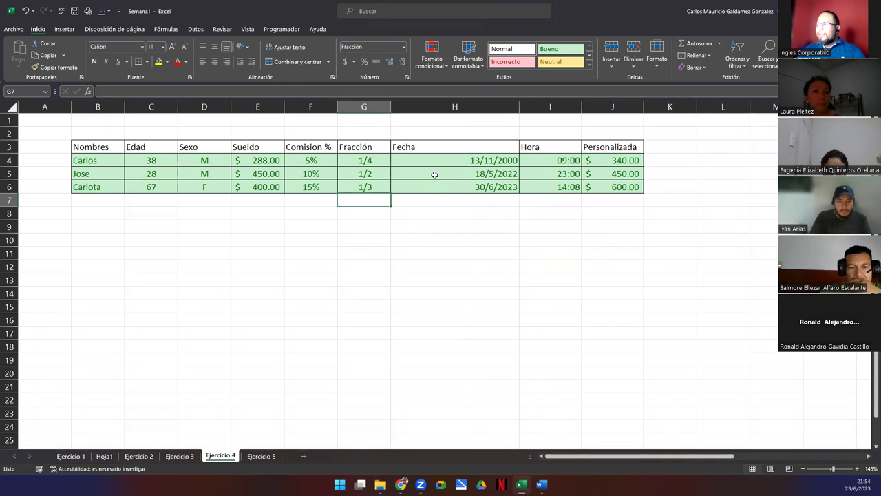
{"action": "left_click_drag", "start_coordinate": [430, 161], "coordinate": [431, 186]}
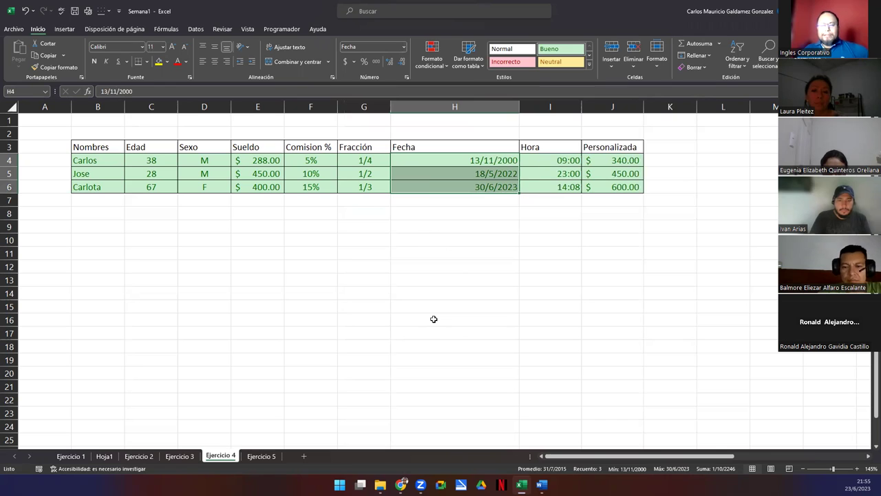
{"action": "left_click", "coordinate": [406, 78]}
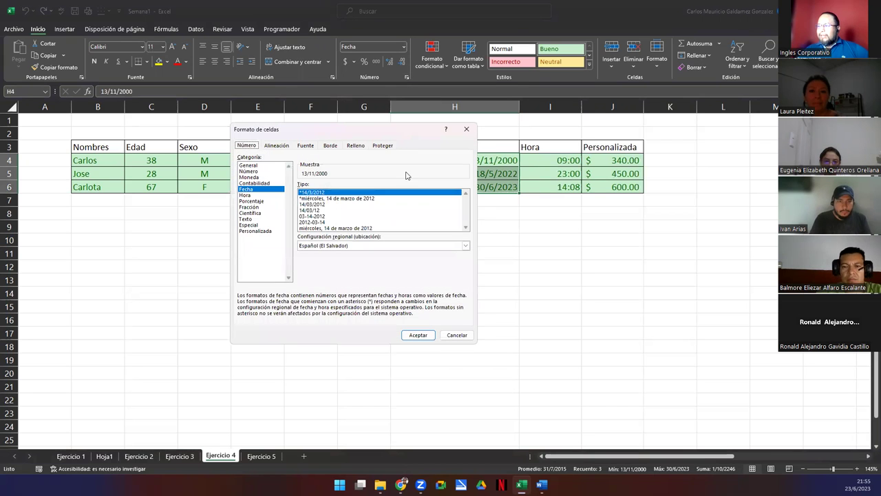
{"action": "left_click_drag", "start_coordinate": [333, 132], "coordinate": [238, 137]}
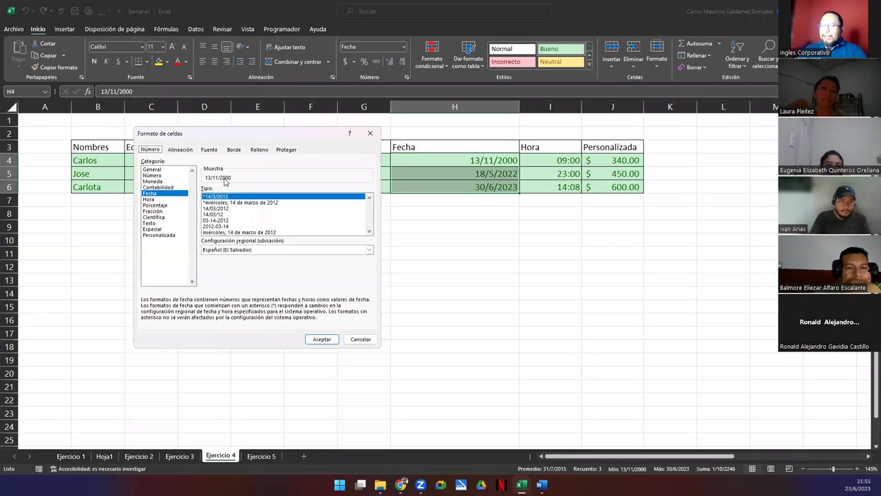
{"action": "left_click", "coordinate": [232, 203]}
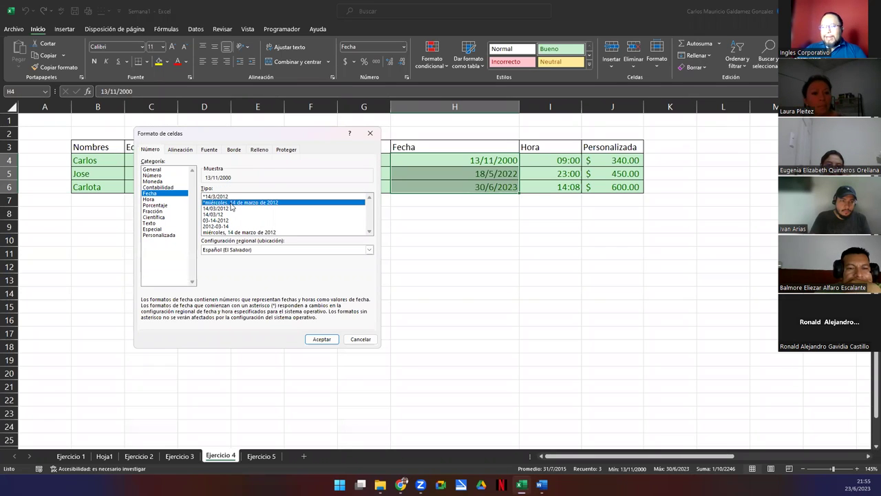
{"action": "left_click", "coordinate": [315, 339]}
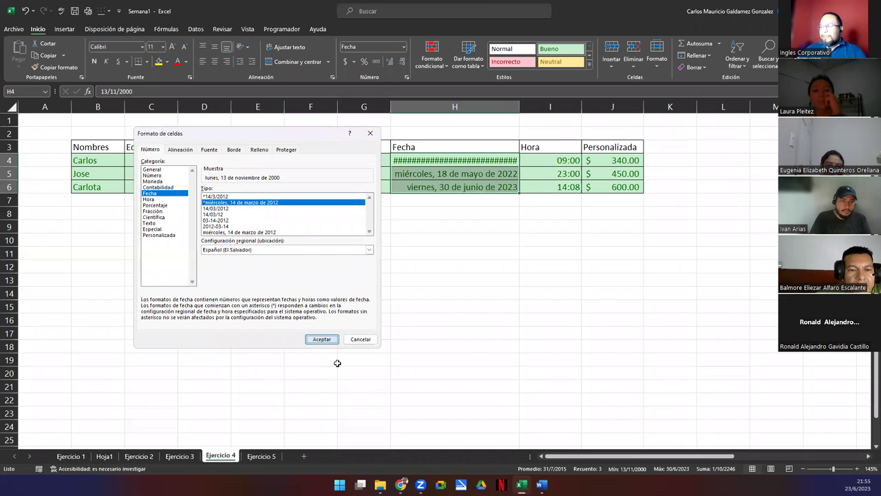
{"action": "double_click", "coordinate": [519, 106]}
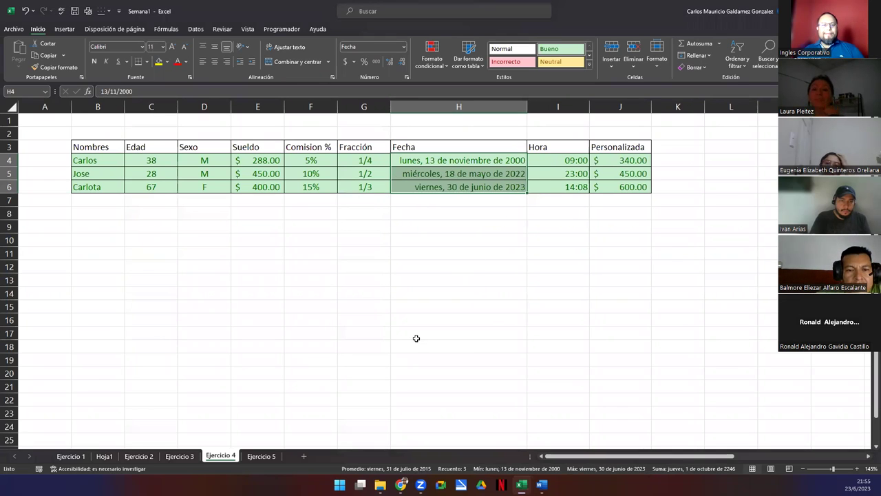
Change the date type of the Fecha cells H4 to H6 to the two-digit-year format 14/03/12
{"action": "left_click_drag", "start_coordinate": [430, 159], "coordinate": [436, 193]}
{"action": "left_click", "coordinate": [437, 194]}
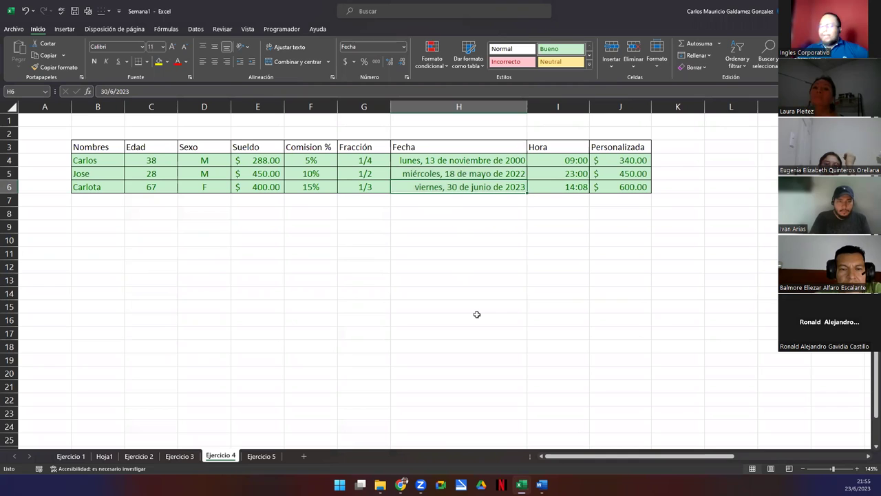
{"action": "left_click_drag", "start_coordinate": [430, 162], "coordinate": [433, 183]}
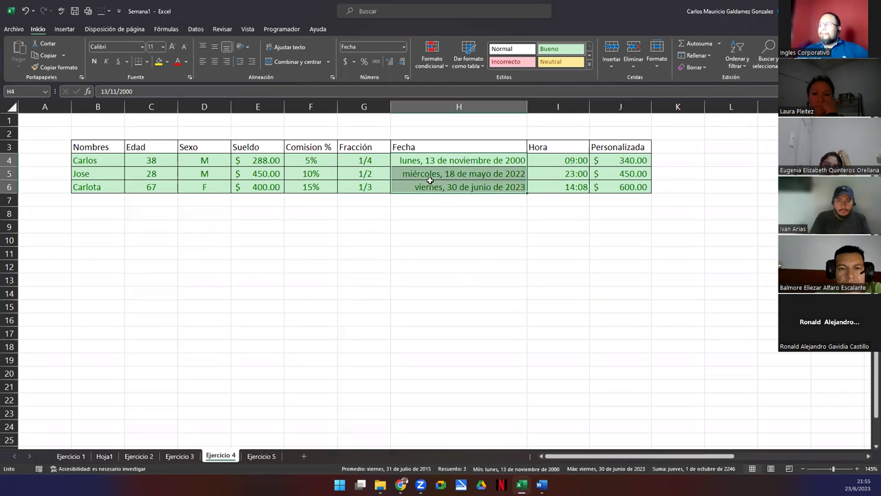
{"action": "left_click", "coordinate": [407, 77]}
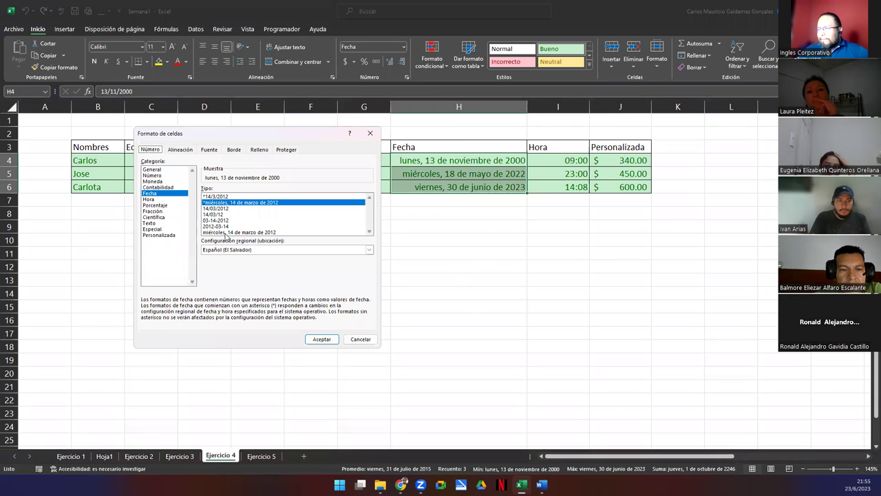
{"action": "left_click", "coordinate": [213, 209]}
{"action": "left_click", "coordinate": [215, 216]}
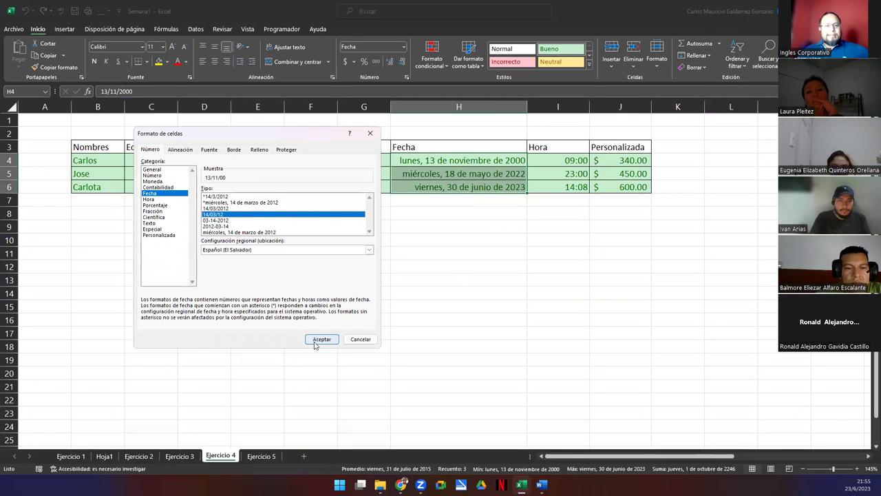
{"action": "left_click", "coordinate": [315, 340]}
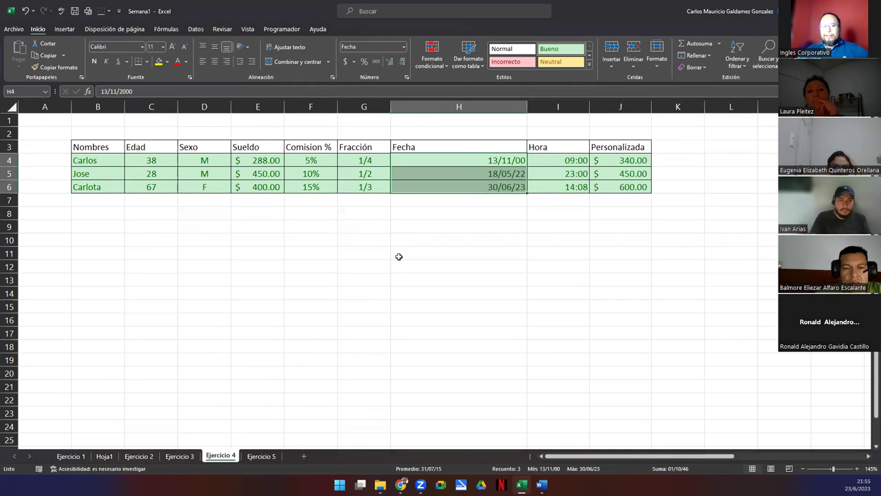
Apply the date type 03-14-2012 to the Fecha cells H4 to H6 and fit the column, leaving it slightly wider than the dates
{"action": "left_click", "coordinate": [406, 78]}
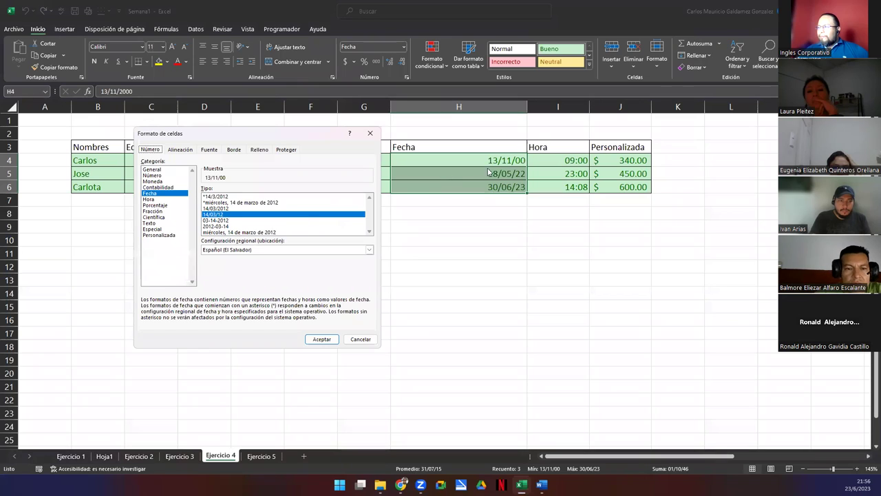
{"action": "left_click", "coordinate": [207, 220]}
{"action": "left_click", "coordinate": [314, 338]}
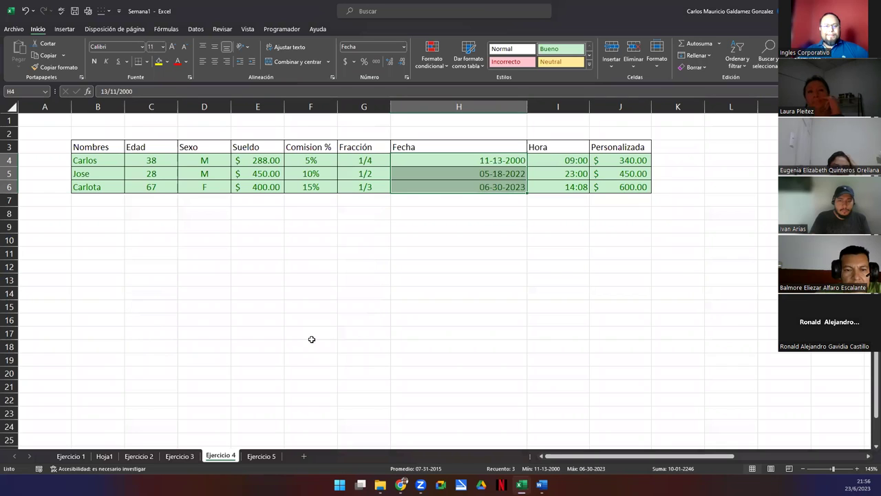
{"action": "double_click", "coordinate": [530, 106]}
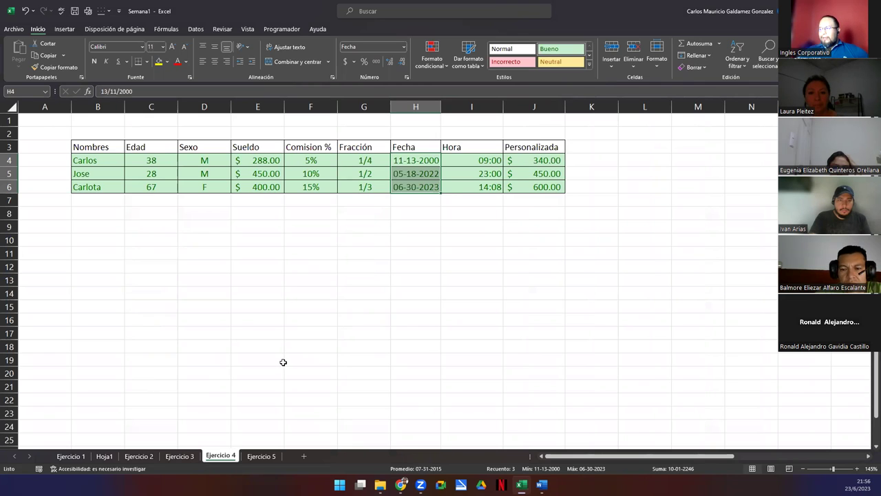
{"action": "left_click_drag", "start_coordinate": [440, 108], "coordinate": [455, 112]}
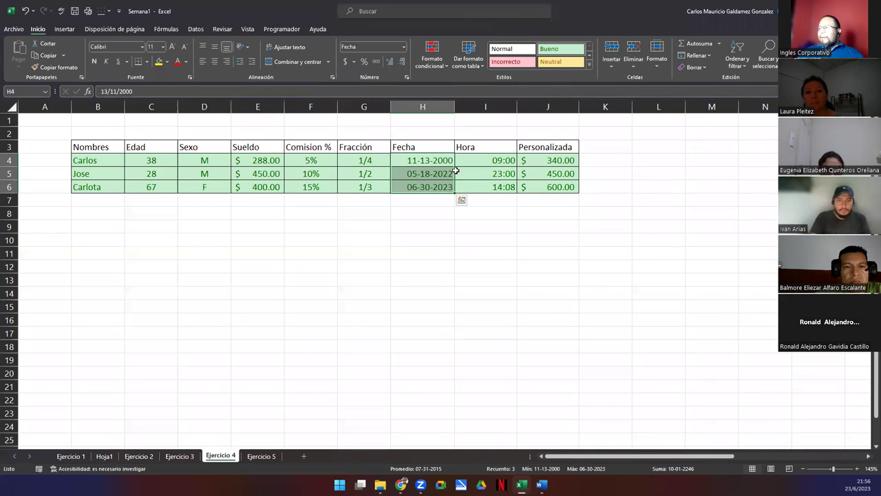
Apply the Hora number format to the Hora cells I4 to I6
{"action": "left_click_drag", "start_coordinate": [476, 162], "coordinate": [475, 183]}
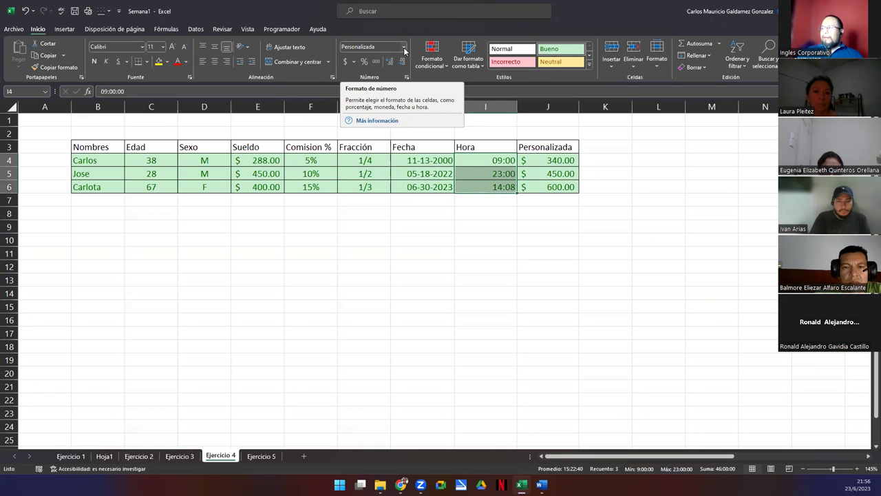
{"action": "left_click", "coordinate": [405, 51]}
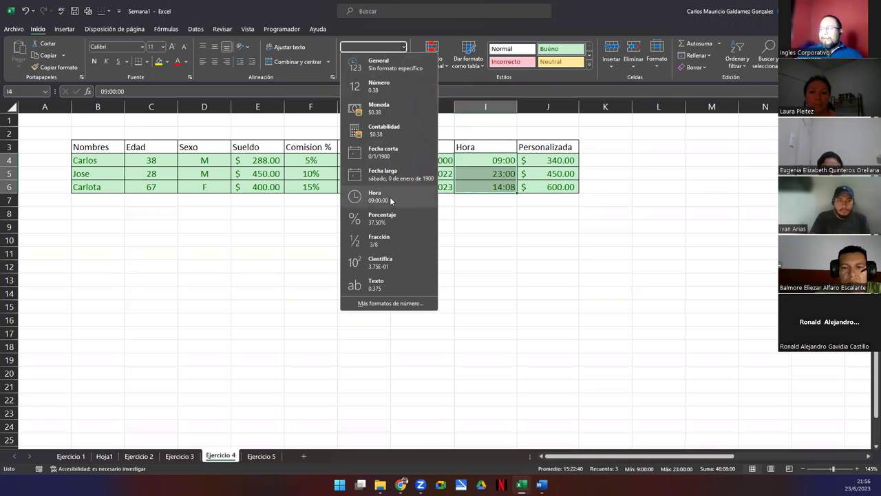
{"action": "left_click", "coordinate": [390, 199]}
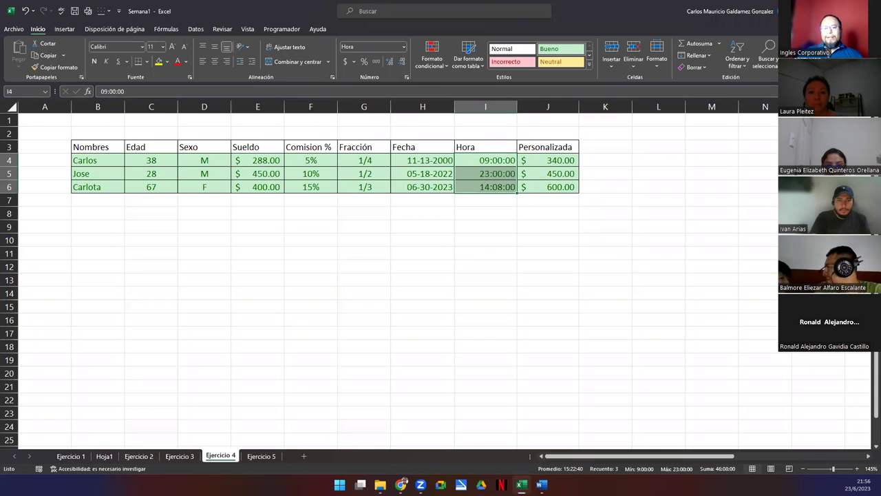
{"action": "key", "text": "alt+Tab"}
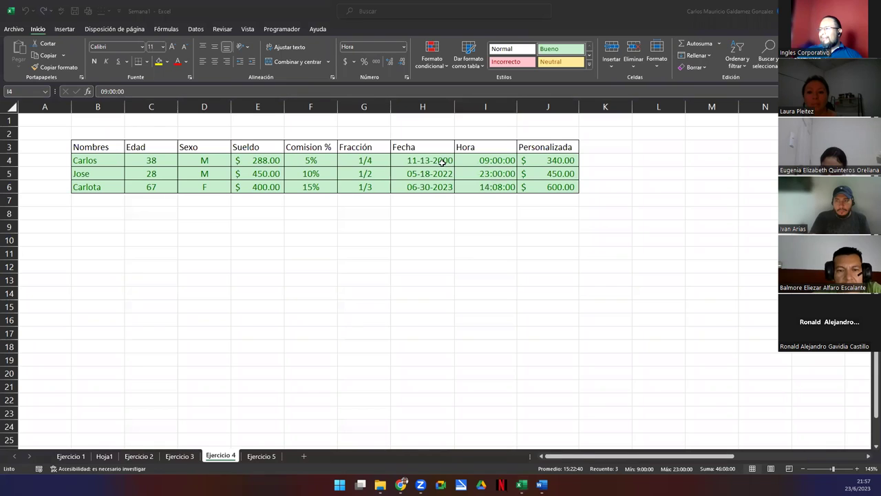
Enter the test date 13/11/2000 in cell H7 below the Fecha column
{"action": "left_click_drag", "start_coordinate": [423, 161], "coordinate": [428, 189]}
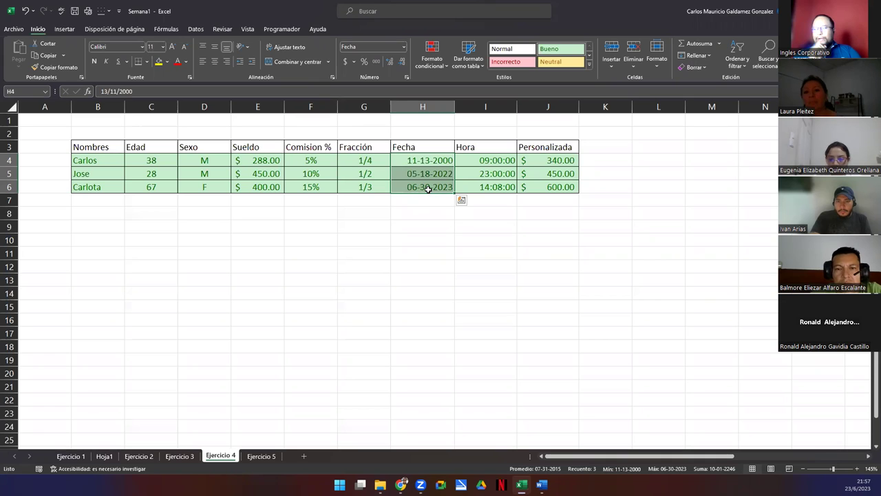
{"action": "left_click", "coordinate": [420, 160]}
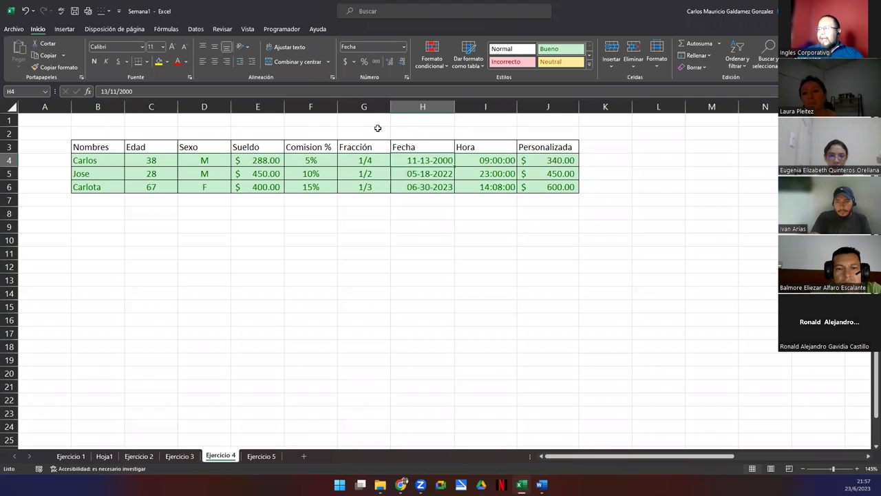
{"action": "left_click", "coordinate": [401, 203]}
{"action": "type", "text": "11/"}
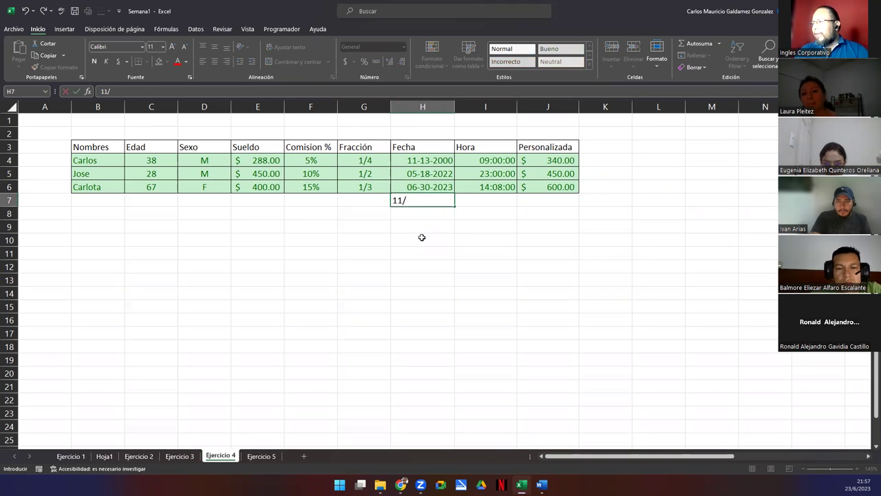
{"action": "key", "text": "BackSpace"}
{"action": "key", "text": "BackSpace"}
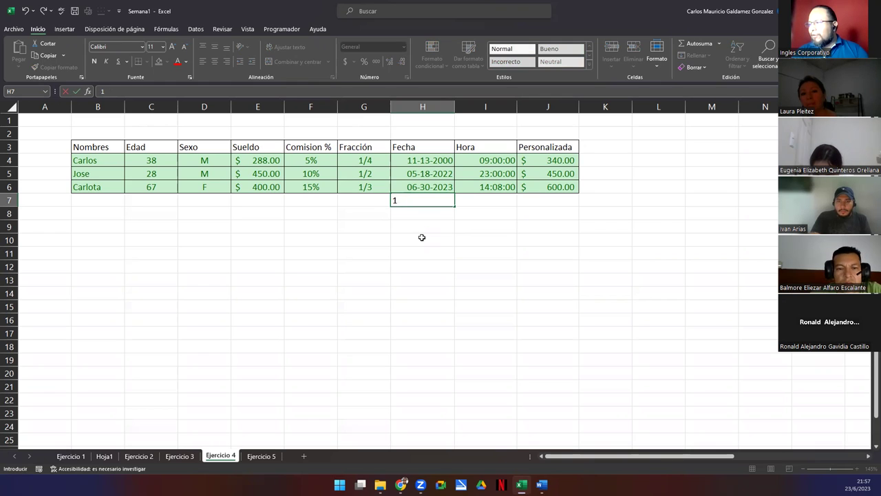
{"action": "type", "text": "13"}
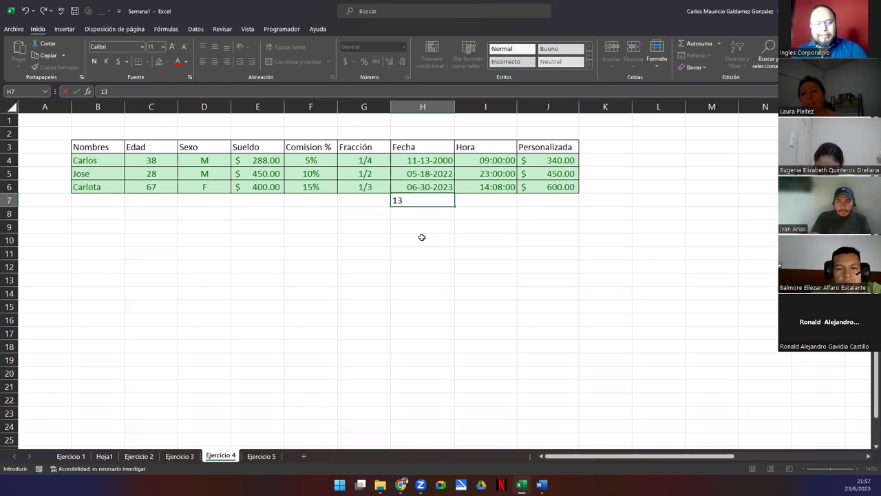
{"action": "type", "text": "/11/"}
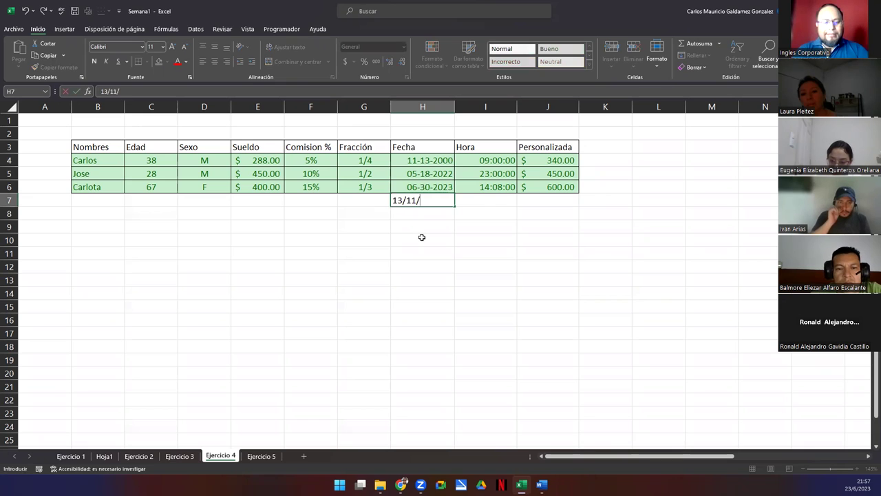
{"action": "type", "text": "2000"}
{"action": "key", "text": "Return"}
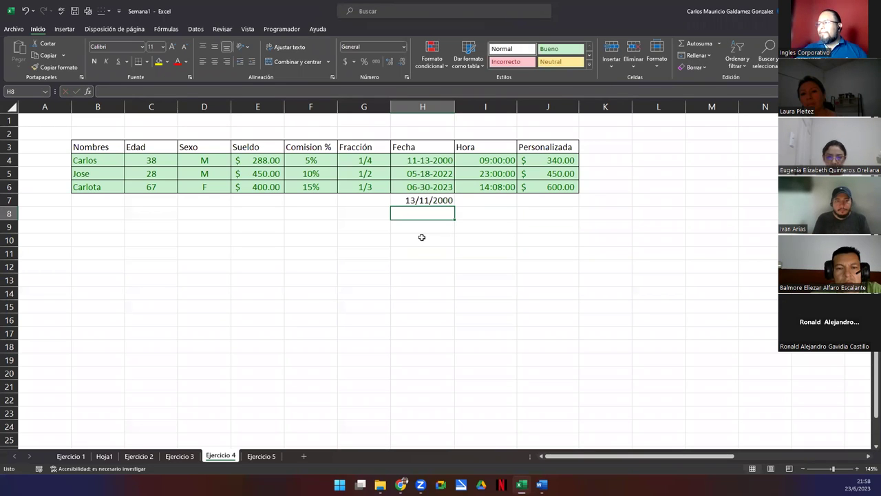
Apply the Fecha corta number format to the test date in H7
{"action": "left_click", "coordinate": [426, 200]}
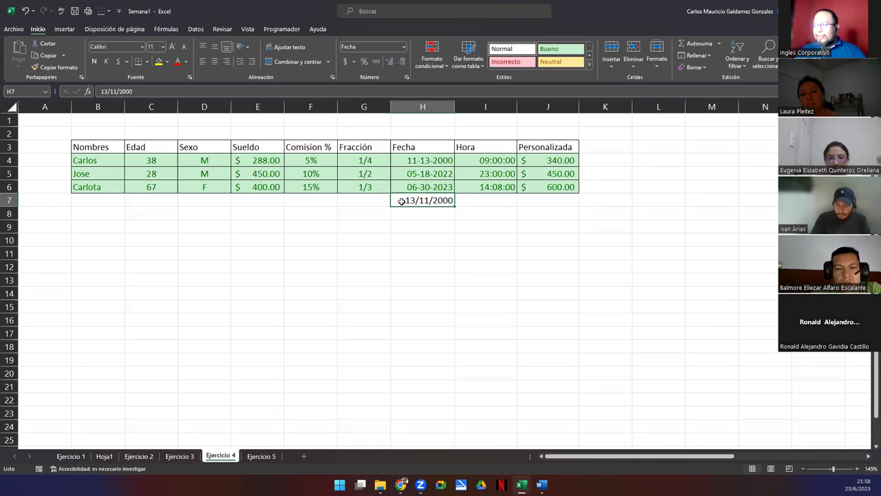
{"action": "left_click", "coordinate": [403, 46]}
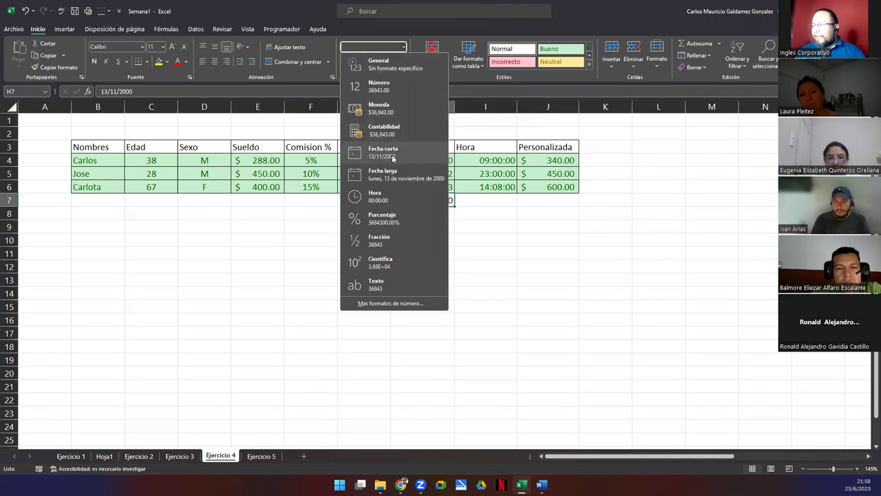
{"action": "left_click", "coordinate": [393, 157]}
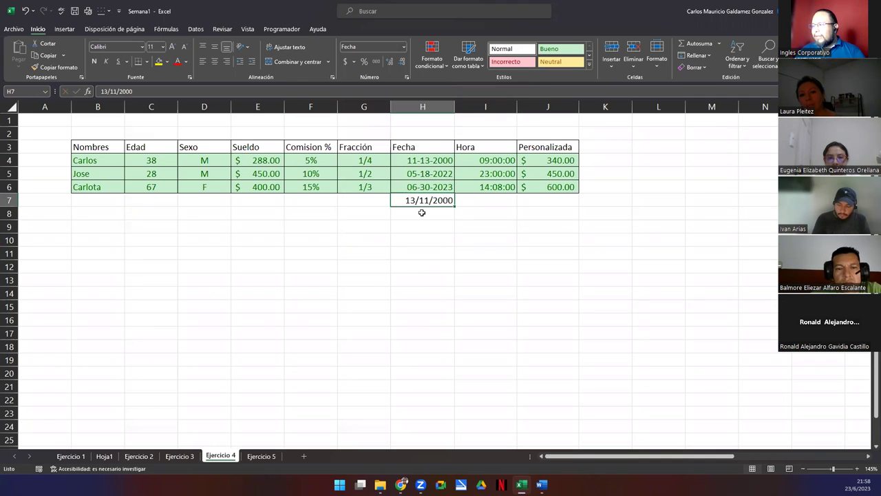
Try the date type 03-14-2012 on the test date in H7, then undo the format change
{"action": "left_click", "coordinate": [407, 78]}
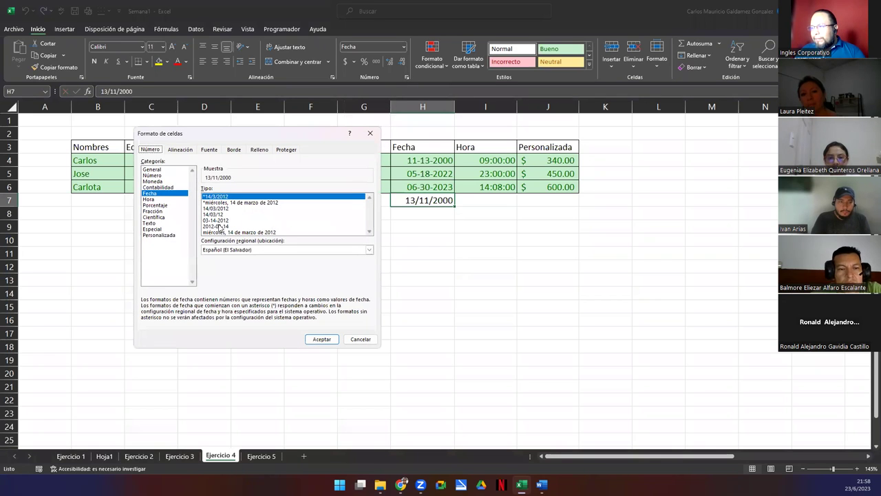
{"action": "left_click", "coordinate": [212, 220]}
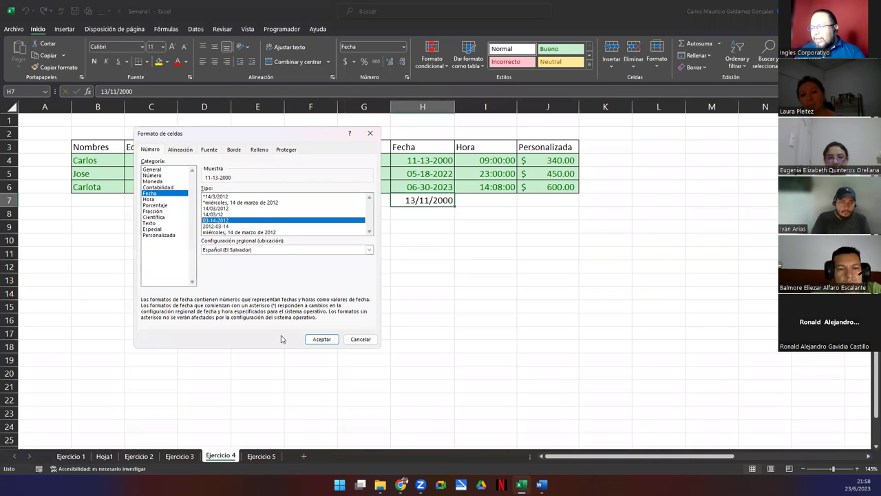
{"action": "left_click", "coordinate": [322, 340]}
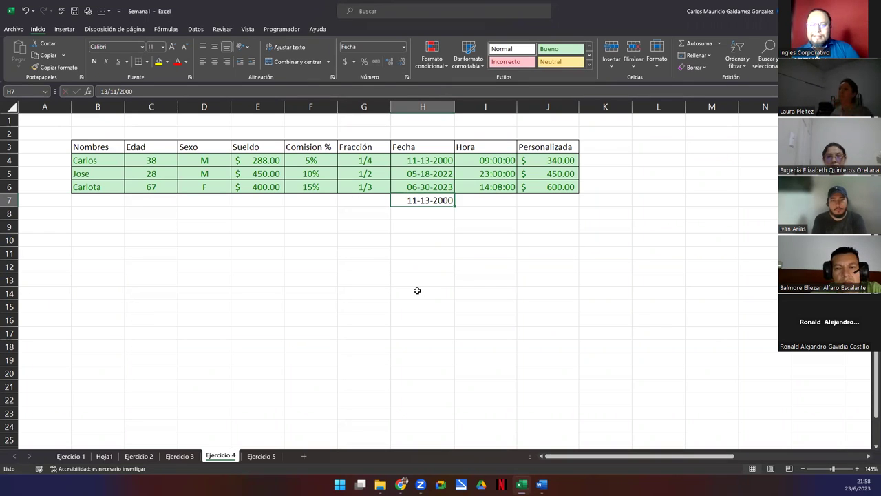
{"action": "key", "text": "ctrl+z"}
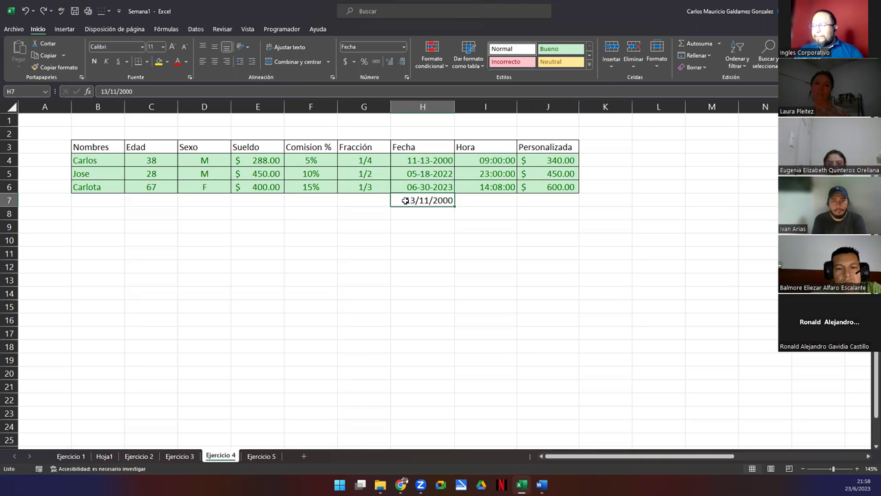
Reapply the date type 03-14-2012 to the test date in H7
{"action": "left_click", "coordinate": [406, 76]}
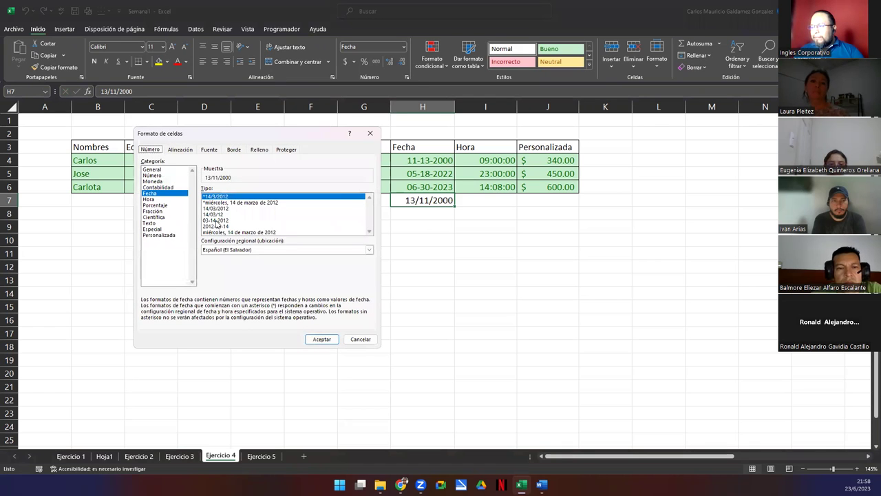
{"action": "left_click", "coordinate": [215, 220]}
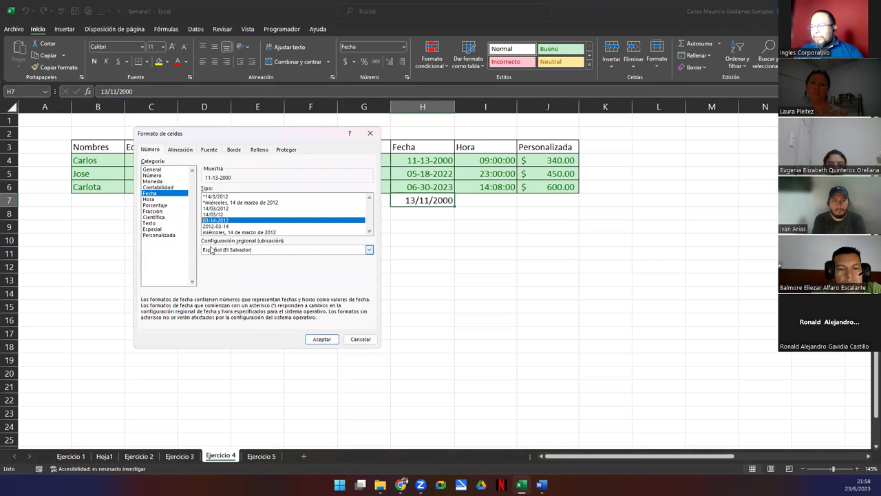
{"action": "left_click", "coordinate": [321, 339]}
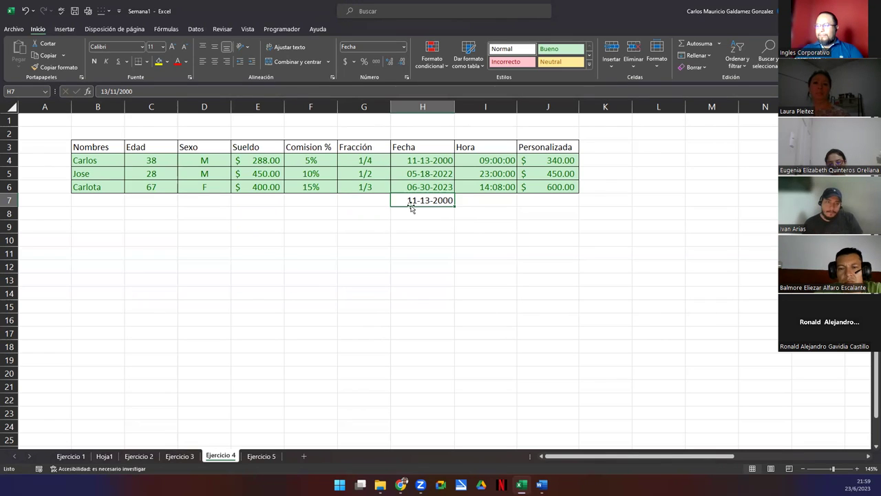
Return the Fecha dates H4 to H6 and the test date in H7 to the Fecha corta format
{"action": "left_click_drag", "start_coordinate": [412, 165], "coordinate": [418, 188]}
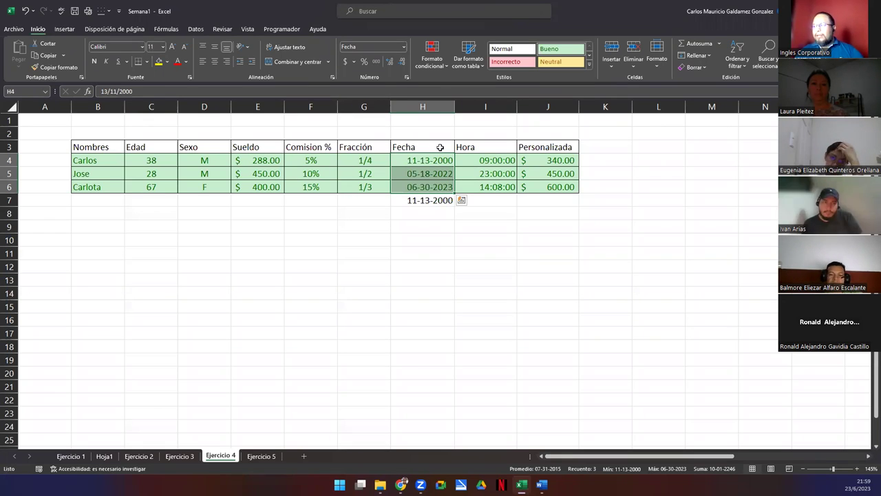
{"action": "left_click", "coordinate": [404, 46]}
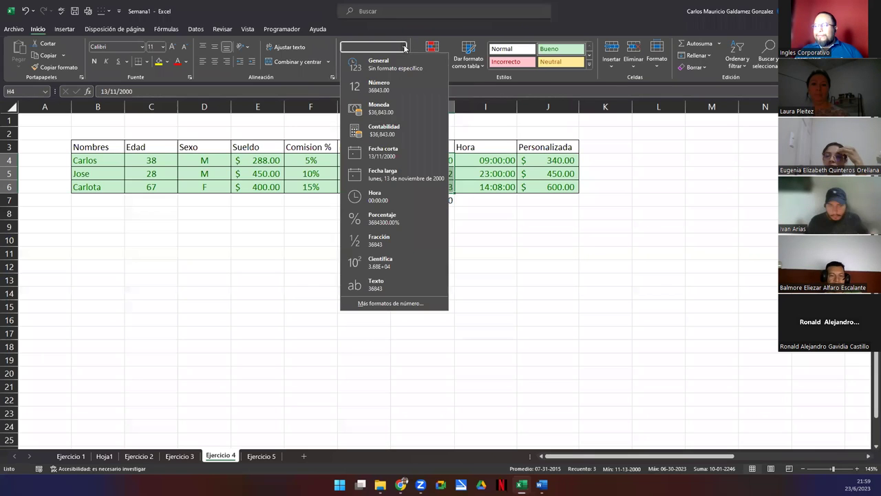
{"action": "left_click", "coordinate": [394, 154]}
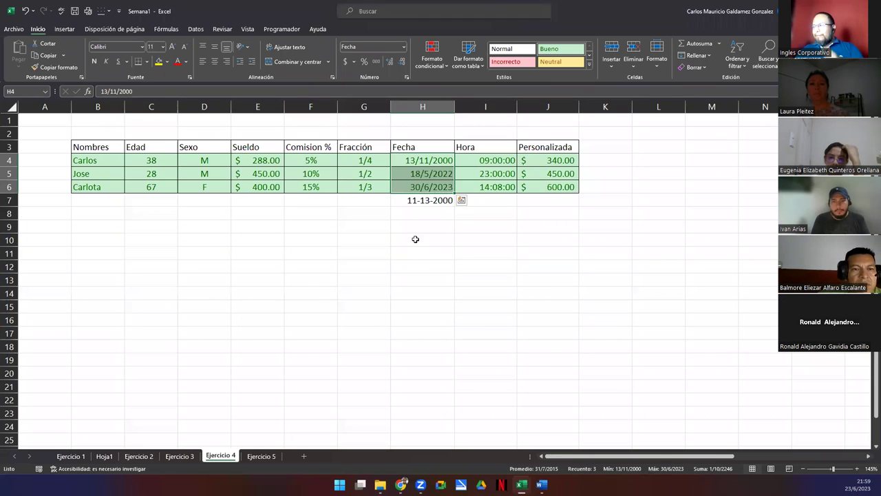
{"action": "left_click", "coordinate": [422, 199]}
{"action": "left_click", "coordinate": [403, 48]}
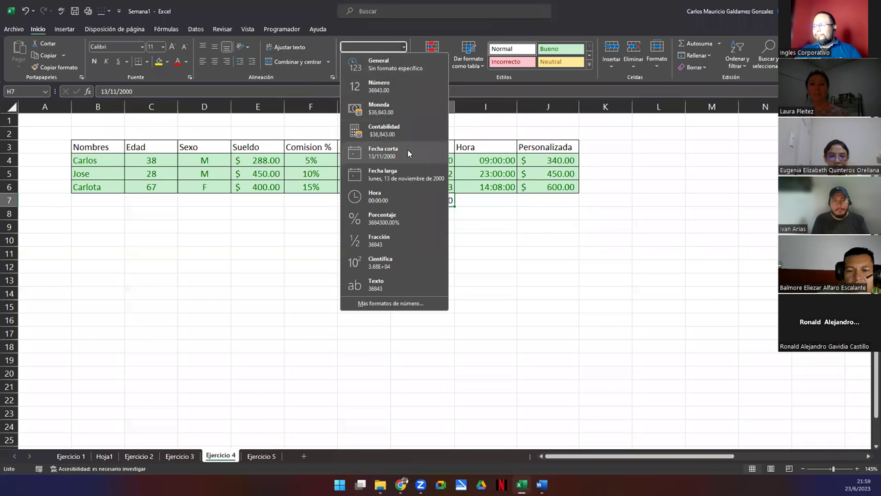
{"action": "left_click", "coordinate": [407, 153]}
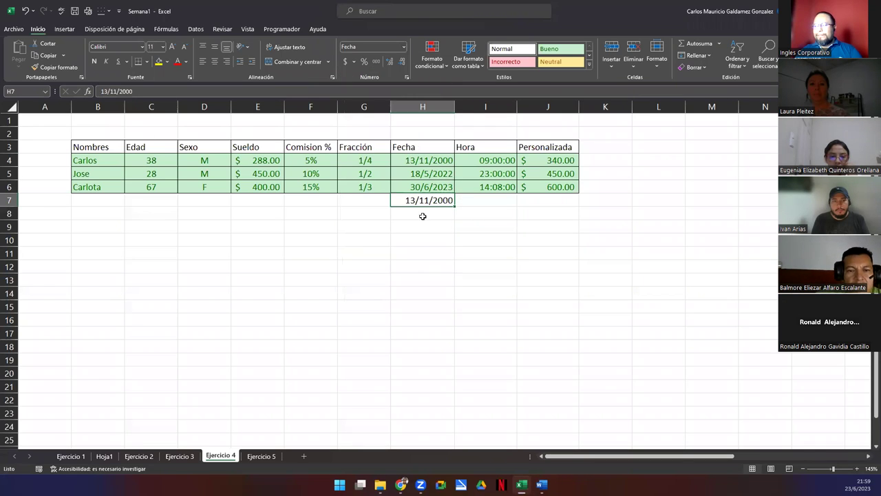
Widen column H to nearly three times its width and apply the date type 2012-03-14 to cells H4 to H7
{"action": "left_click_drag", "start_coordinate": [413, 163], "coordinate": [416, 204]}
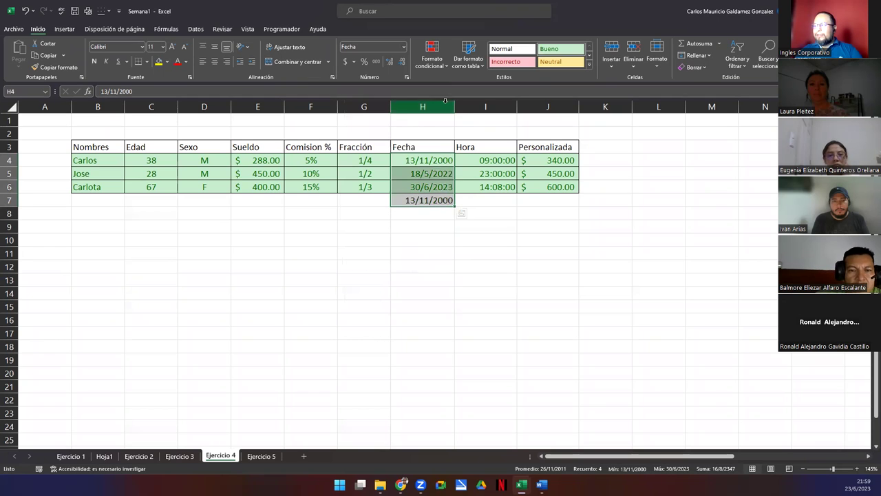
{"action": "left_click_drag", "start_coordinate": [454, 108], "coordinate": [567, 130]}
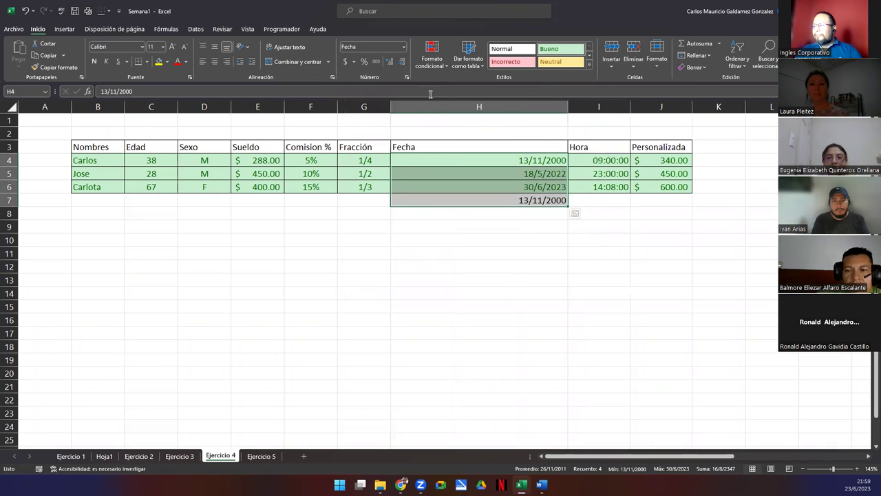
{"action": "left_click", "coordinate": [407, 77]}
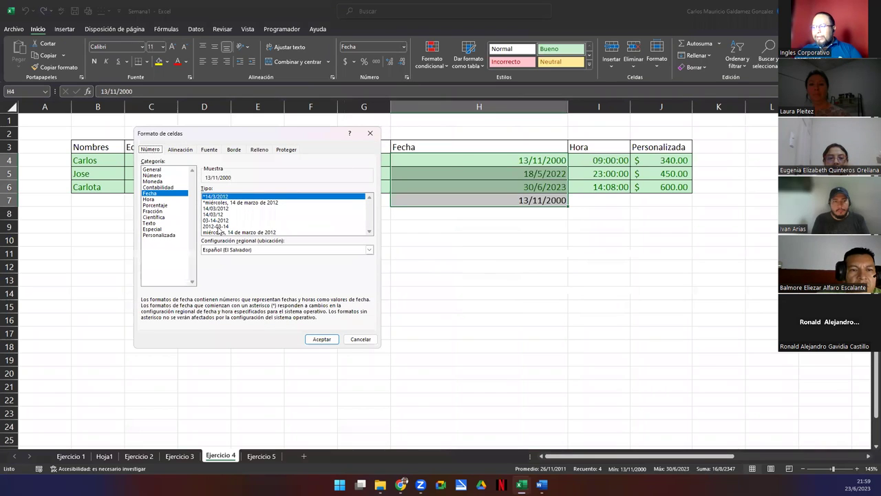
{"action": "left_click", "coordinate": [218, 227]}
{"action": "left_click", "coordinate": [322, 338]}
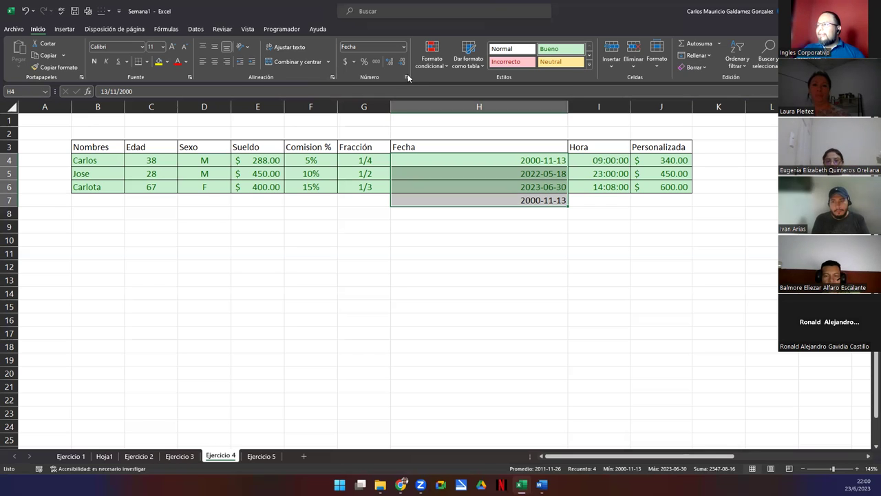
Clear the test date from cell H7 below the Fecha column
{"action": "left_click", "coordinate": [404, 47]}
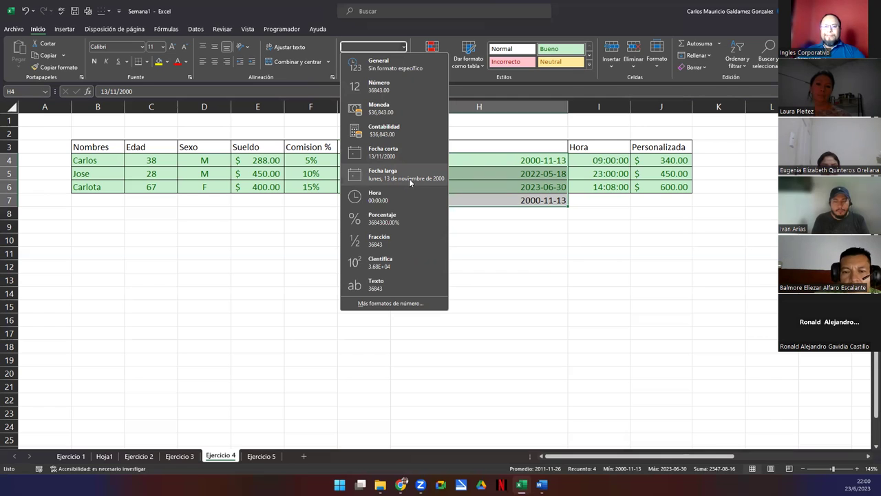
{"action": "left_click", "coordinate": [529, 185]}
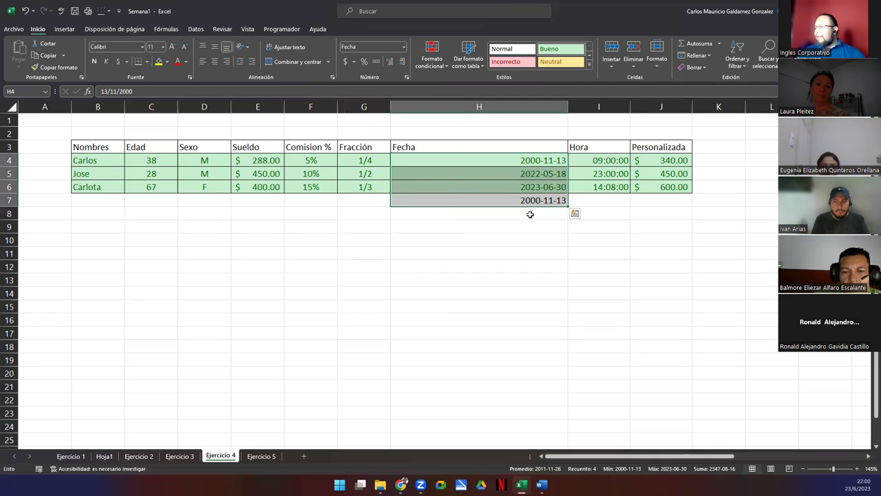
{"action": "left_click", "coordinate": [530, 214]}
{"action": "left_click_drag", "start_coordinate": [568, 219], "coordinate": [555, 201]}
Apply the time type 01:30:55 p. m. to the Hora times in cells I4 to I6
{"action": "left_click_drag", "start_coordinate": [596, 160], "coordinate": [596, 187]}
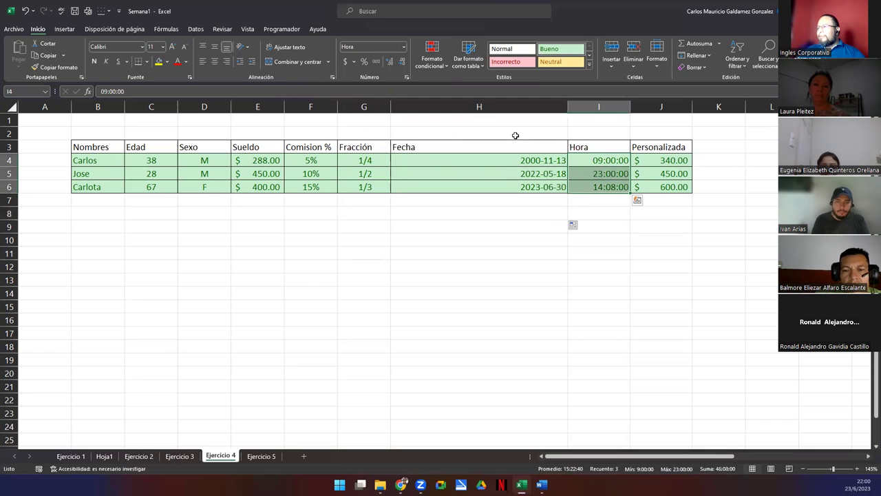
{"action": "left_click", "coordinate": [406, 77]}
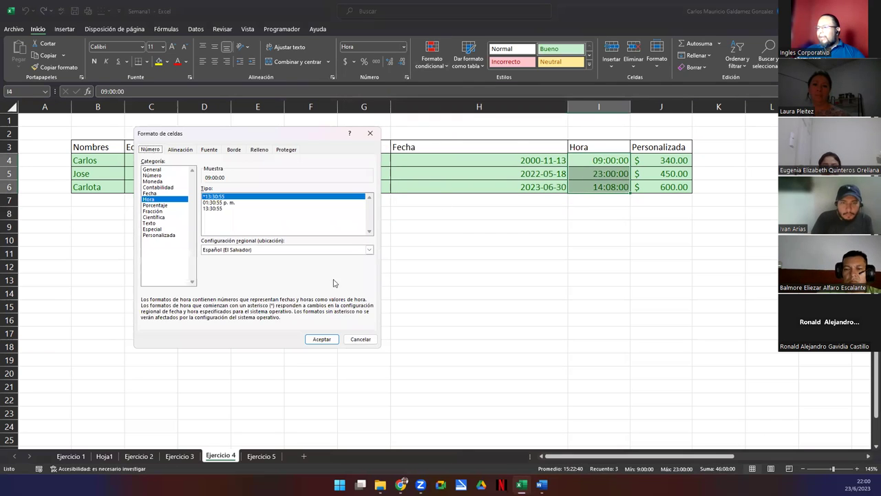
{"action": "left_click", "coordinate": [220, 203]}
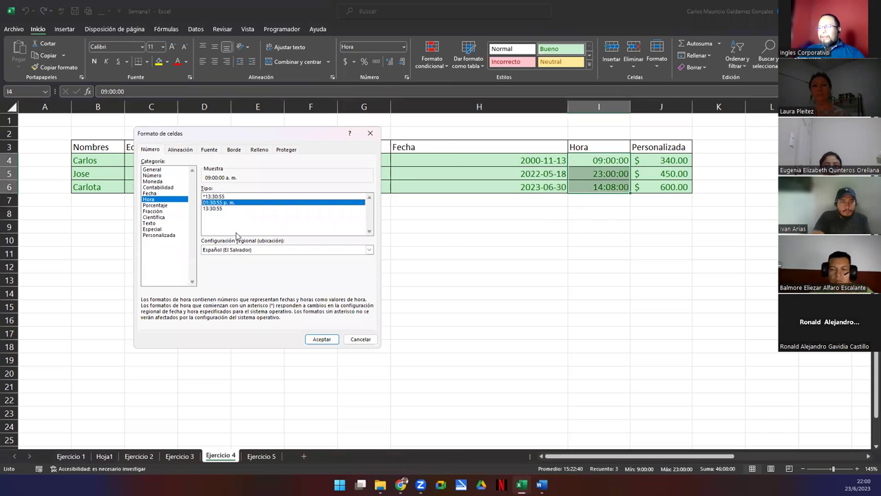
{"action": "left_click", "coordinate": [320, 339]}
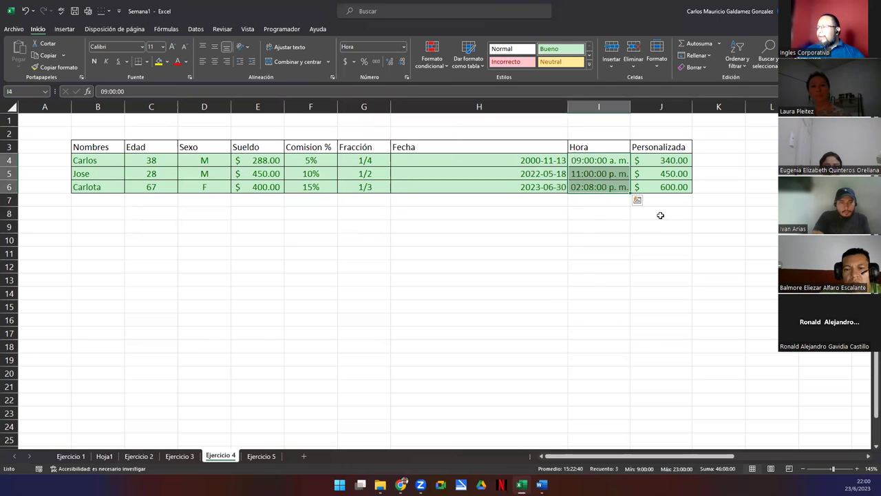
{"action": "left_click", "coordinate": [587, 175]}
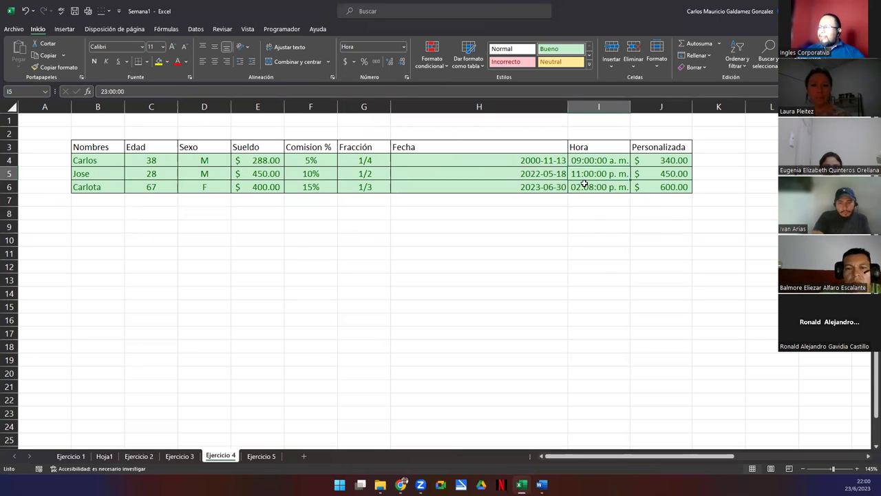
Widen the Hora column by about a third and shrink the Fecha column to slightly wider than its contents
{"action": "left_click_drag", "start_coordinate": [630, 105], "coordinate": [653, 105]}
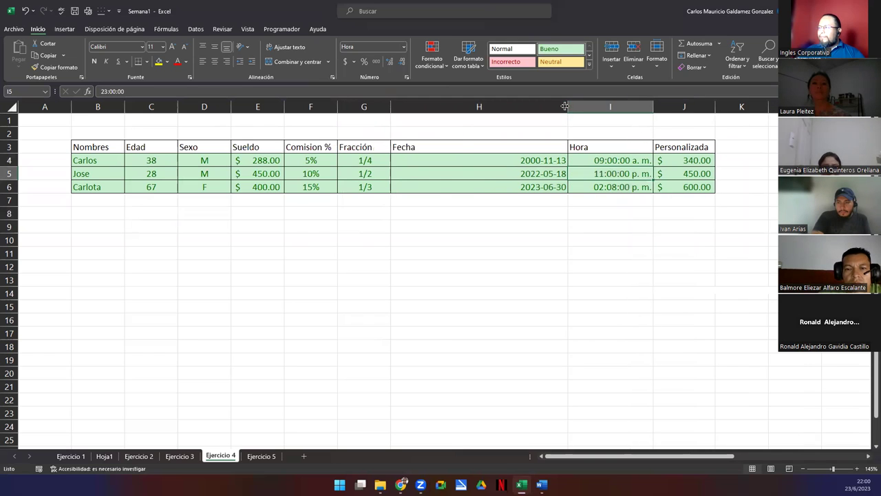
{"action": "double_click", "coordinate": [568, 106]}
{"action": "left_click_drag", "start_coordinate": [441, 106], "coordinate": [461, 108]}
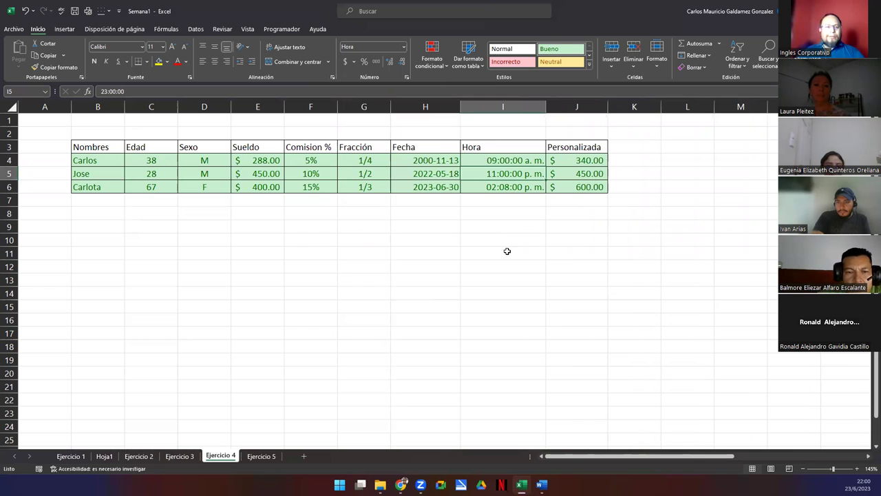
Return the Hora times in cells I4 to I6 to the 24-hour time type *13:30:55
{"action": "left_click", "coordinate": [483, 187]}
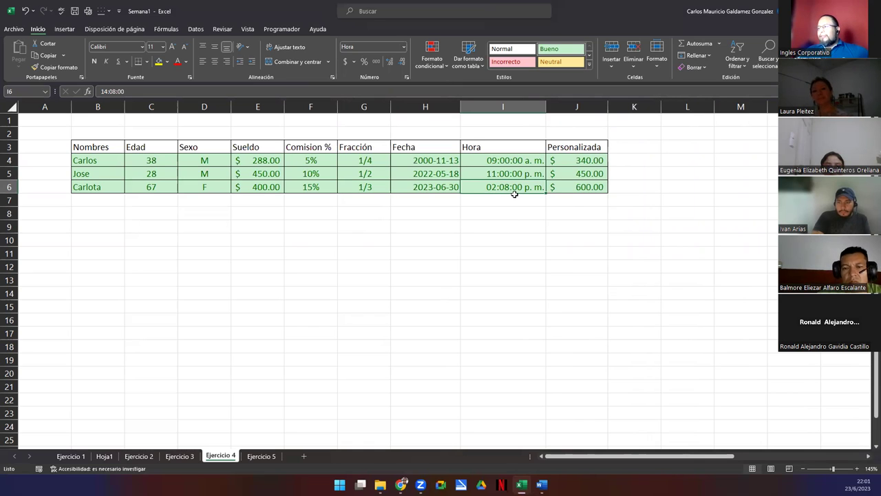
{"action": "left_click", "coordinate": [511, 169]}
{"action": "key", "text": "shift+Down"}
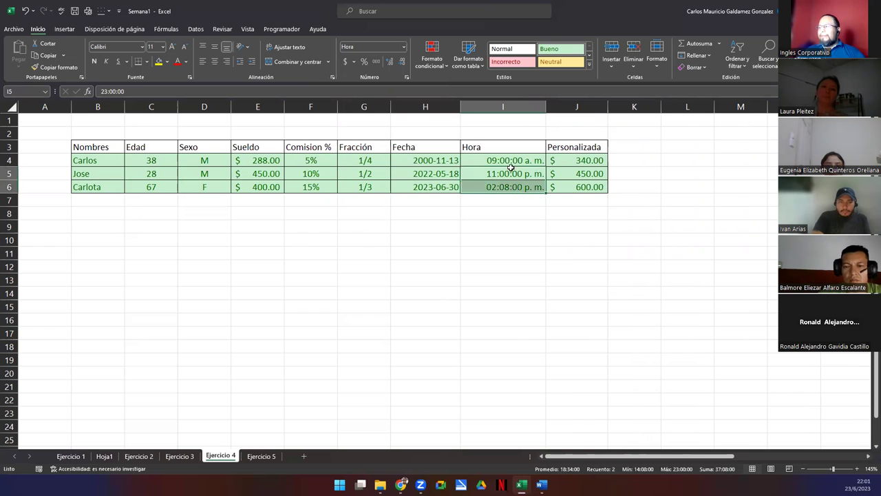
{"action": "left_click", "coordinate": [510, 161]}
{"action": "key", "text": "shift+Down"}
{"action": "key", "text": "shift+Down"}
{"action": "left_click", "coordinate": [407, 77]}
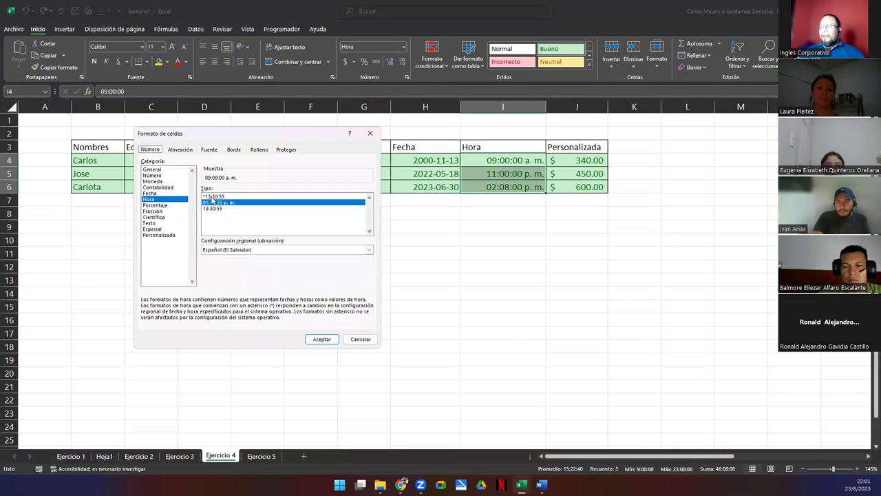
{"action": "left_click", "coordinate": [212, 196]}
{"action": "left_click", "coordinate": [322, 339]}
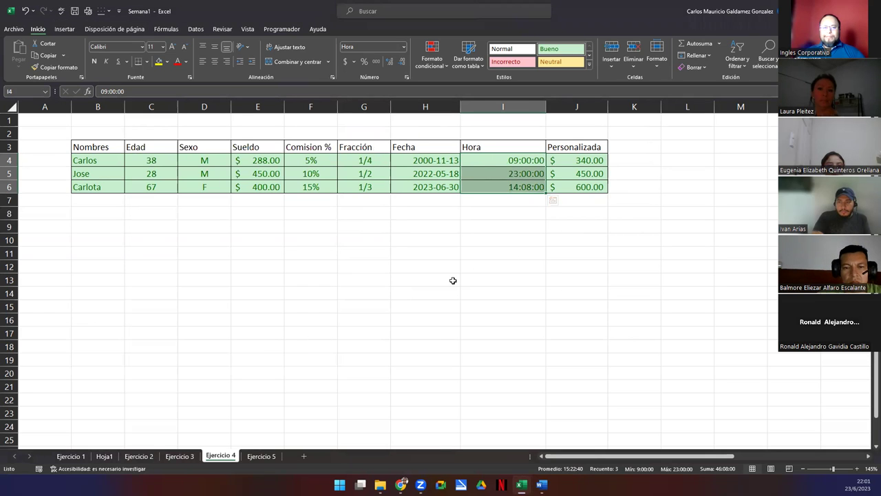
Select the Personalizada amounts in cells J4 to J6 and widen column J by about half
{"action": "left_click_drag", "start_coordinate": [574, 160], "coordinate": [574, 187]}
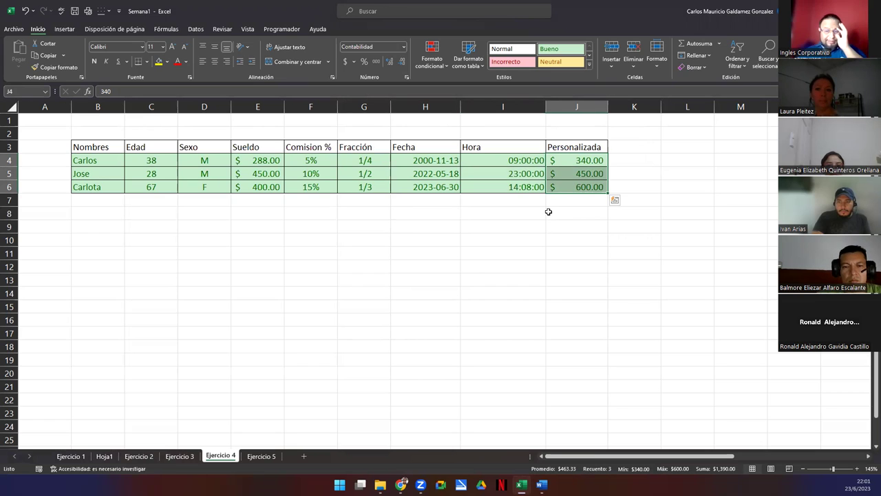
{"action": "left_click", "coordinate": [573, 159]}
{"action": "left_click_drag", "start_coordinate": [568, 158], "coordinate": [577, 186]}
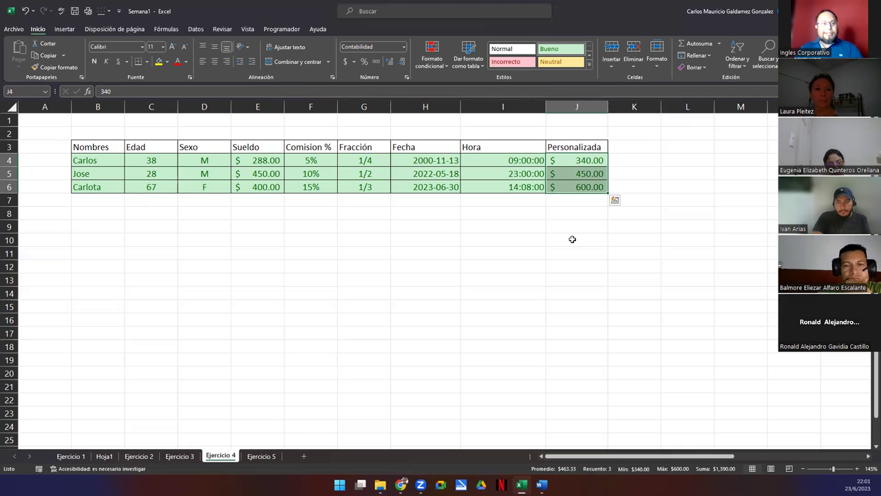
{"action": "left_click_drag", "start_coordinate": [590, 163], "coordinate": [582, 184]}
{"action": "left_click_drag", "start_coordinate": [608, 111], "coordinate": [641, 130]}
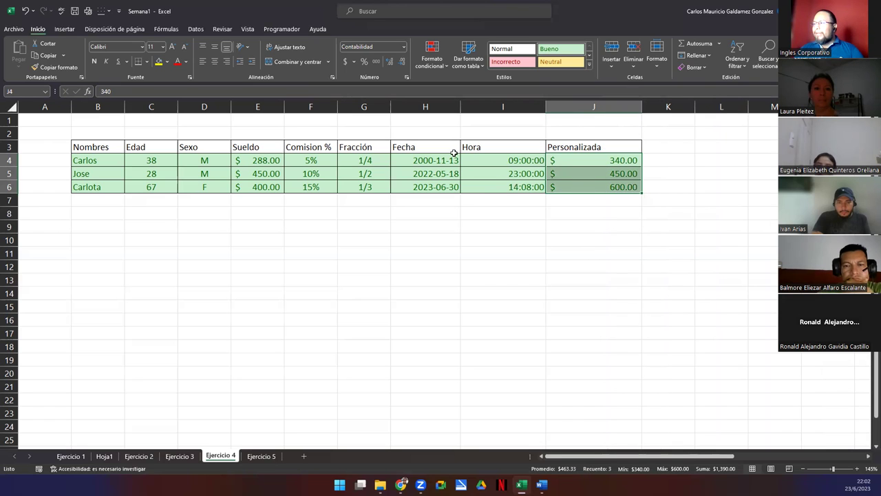
Apply the custom accounting format with the "MXN" prefix and the es-MX dollar symbol to cells J4 to J6
{"action": "left_click", "coordinate": [406, 80]}
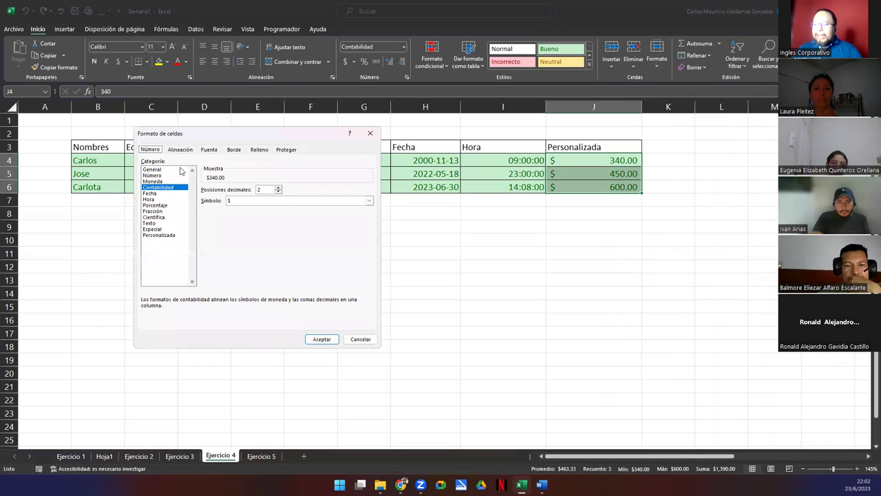
{"action": "left_click", "coordinate": [159, 235]}
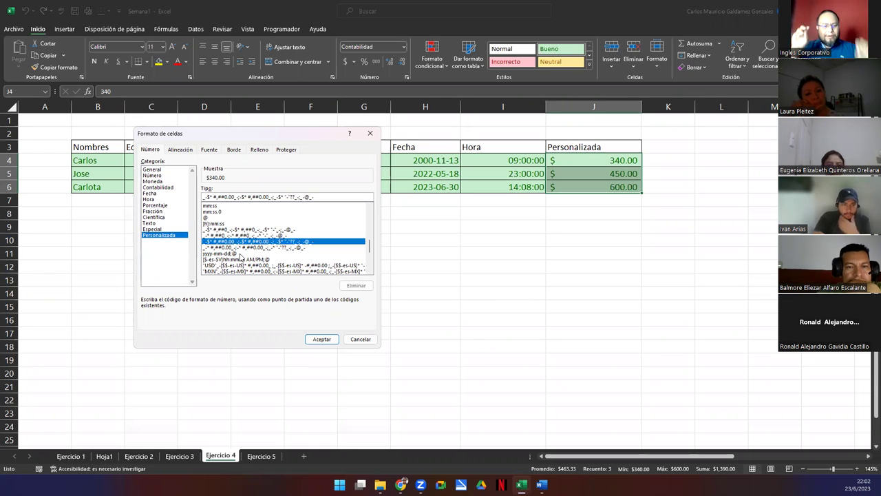
{"action": "type", "text": "["}
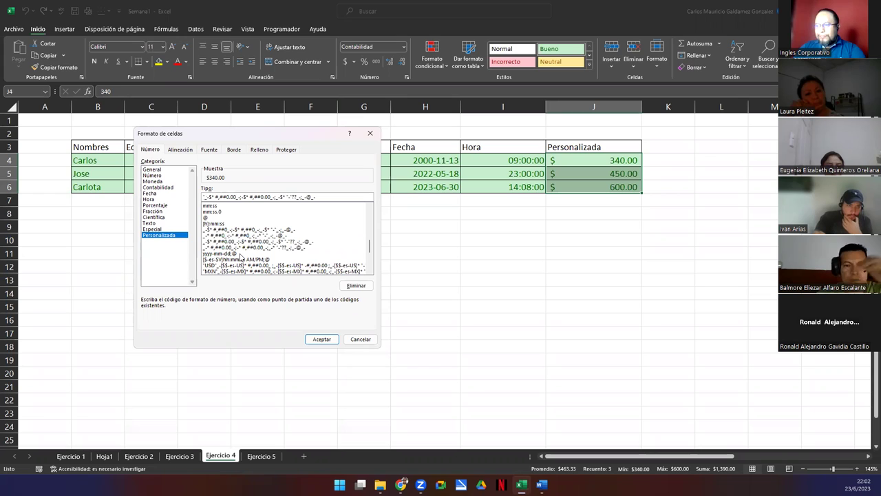
{"action": "type", "text": "\"MXN\""}
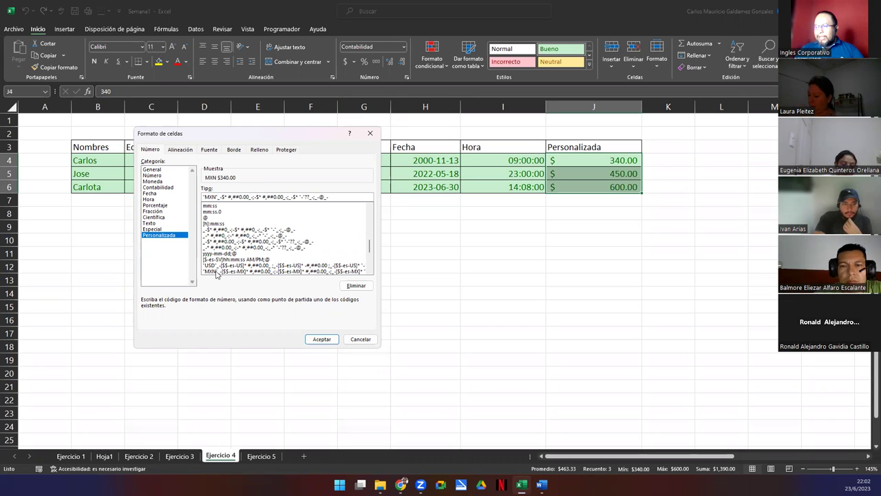
{"action": "left_click", "coordinate": [217, 272]}
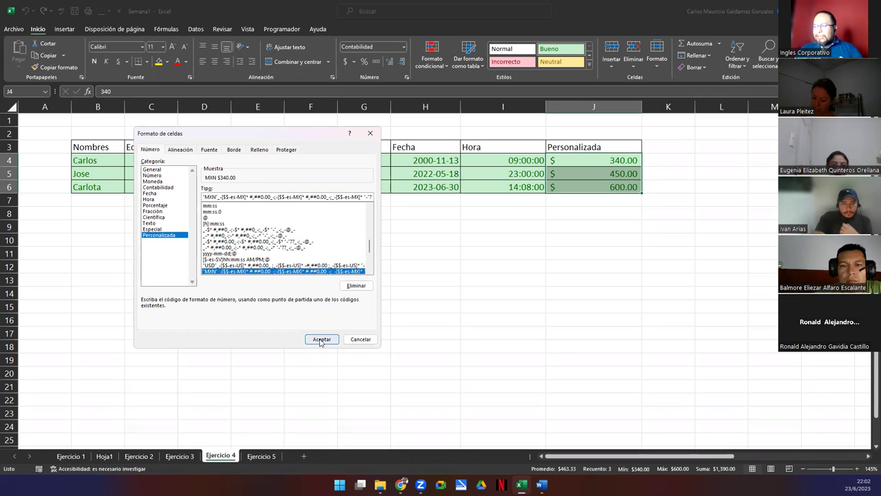
{"action": "left_click", "coordinate": [320, 340]}
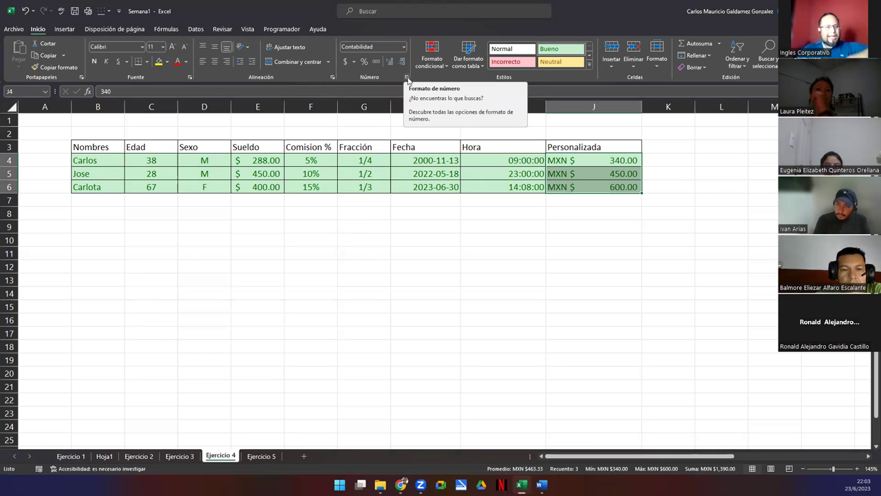
Apply the custom accounting format with the "USD" prefix and the es-US dollar symbol to cells J4 to J6
{"action": "left_click", "coordinate": [408, 77]}
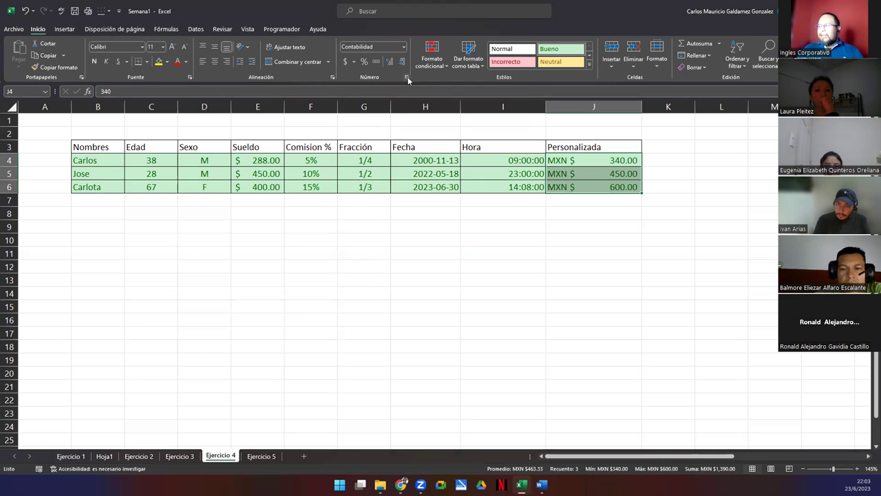
{"action": "left_click", "coordinate": [165, 235]}
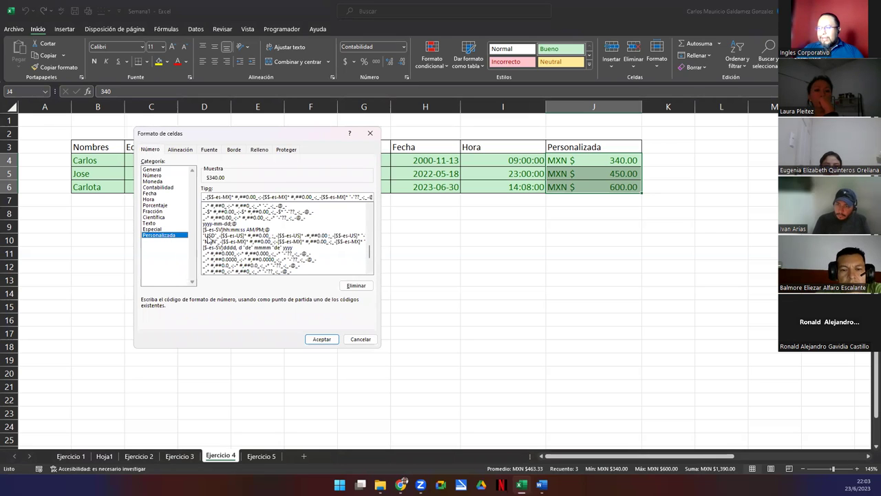
{"action": "left_click", "coordinate": [208, 236]}
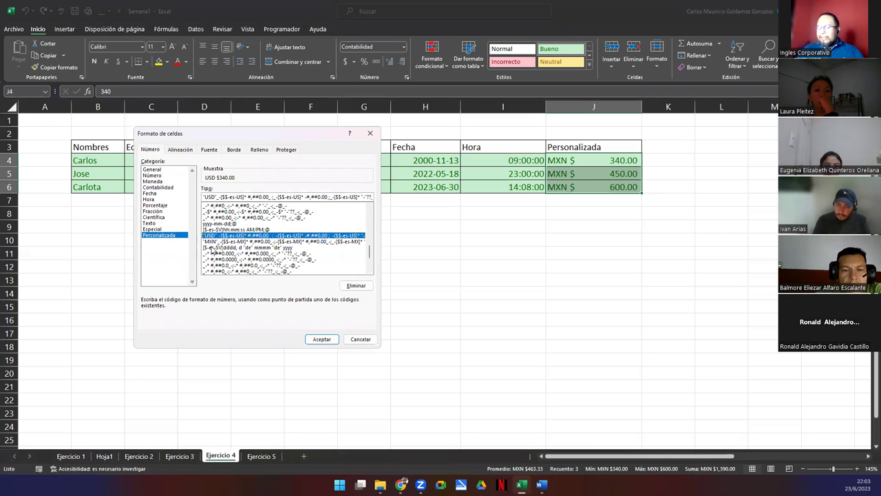
{"action": "left_click", "coordinate": [316, 339]}
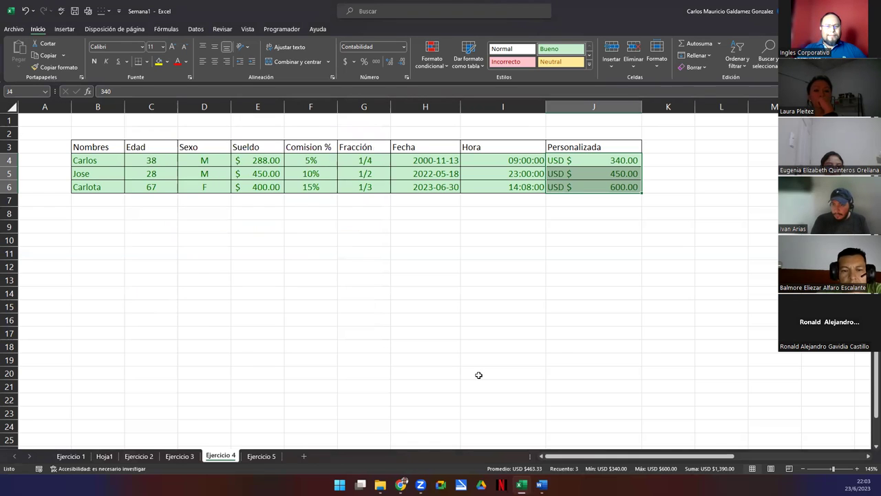
Examine the custom "USD" format code for cell J4 through to its end and leave the cell formatting dialog without applying changes
{"action": "left_click", "coordinate": [581, 161]}
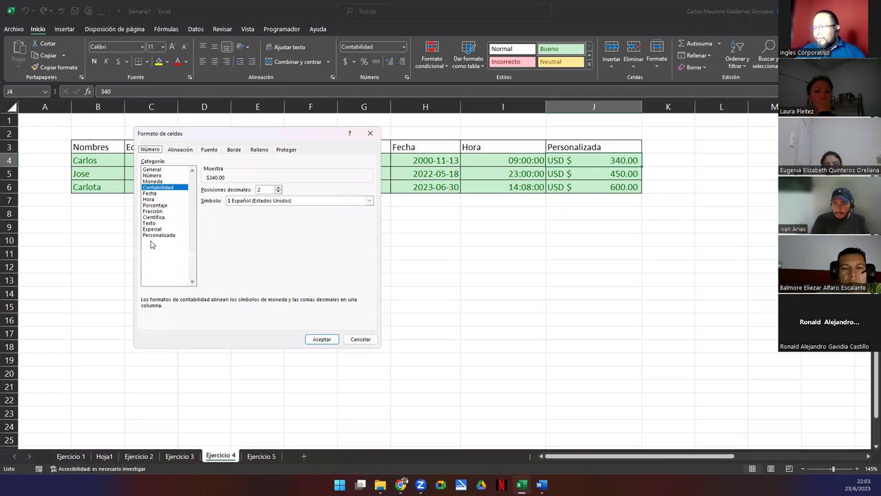
{"action": "left_click", "coordinate": [153, 235]}
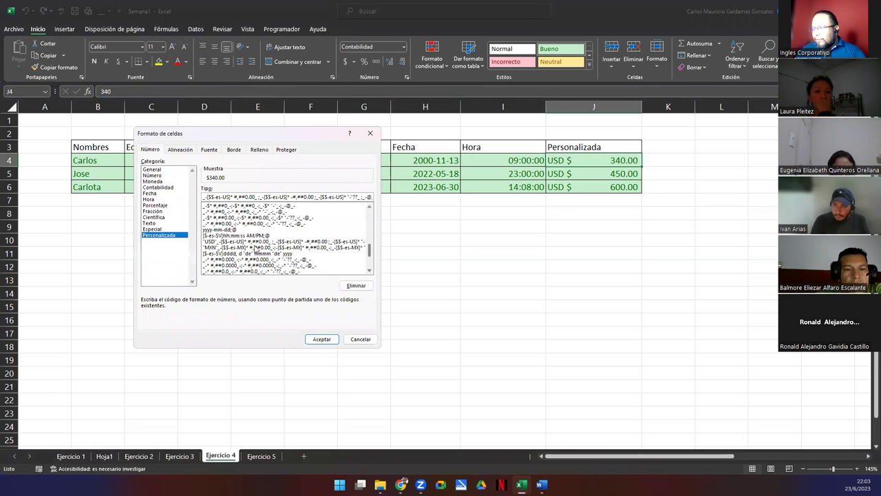
{"action": "left_click", "coordinate": [238, 242]}
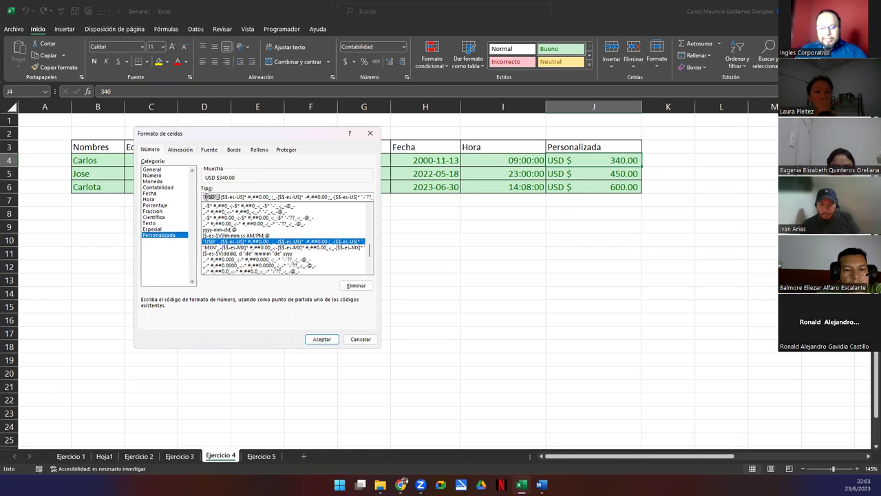
{"action": "key", "text": "Delete"}
{"action": "key", "text": "Delete"}
{"action": "key", "text": "Delete"}
{"action": "key", "text": "Delete"}
{"action": "key", "text": "Delete"}
{"action": "key", "text": "Delete"}
{"action": "key", "text": "Delete"}
{"action": "key", "text": "Delete"}
{"action": "key", "text": "Delete"}
{"action": "key", "text": "Delete"}
{"action": "key", "text": "Delete"}
{"action": "key", "text": "Delete"}
{"action": "key", "text": "Delete"}
{"action": "key", "text": "Delete"}
{"action": "key", "text": "Delete"}
{"action": "key", "text": "Delete"}
{"action": "key", "text": "Delete"}
{"action": "key", "text": "Delete"}
{"action": "key", "text": "Delete"}
{"action": "key", "text": "Delete"}
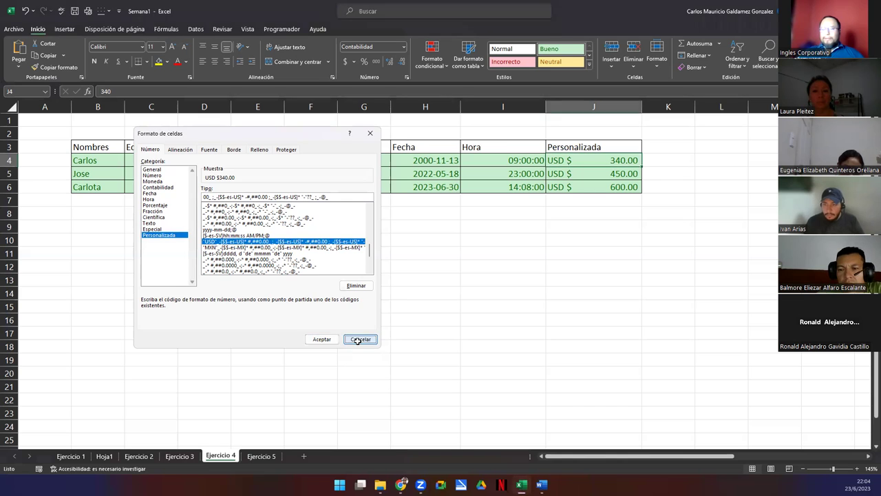
{"action": "left_click", "coordinate": [358, 341]}
{"action": "left_click", "coordinate": [344, 312]}
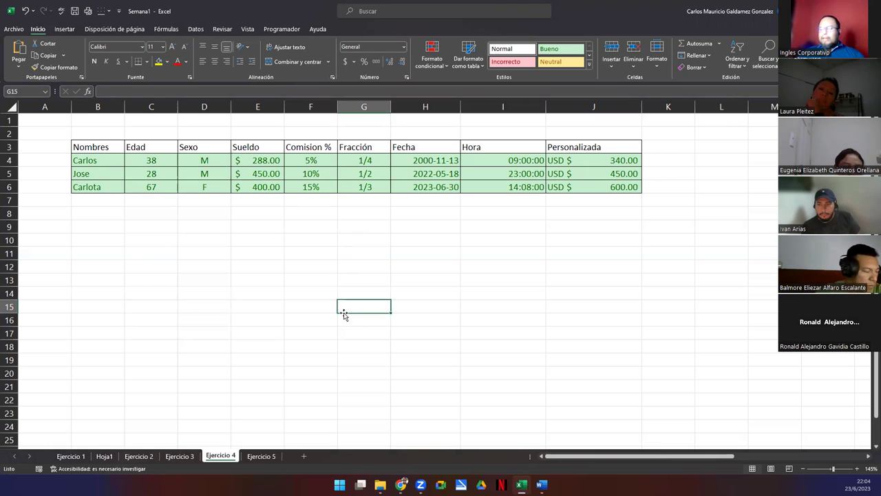
Switch to the Word document 1. ManualExcel-Basico and examine the Creación de formatos personalizados section from step 01 to step 03
{"action": "mouse_move", "coordinate": [521, 483]}
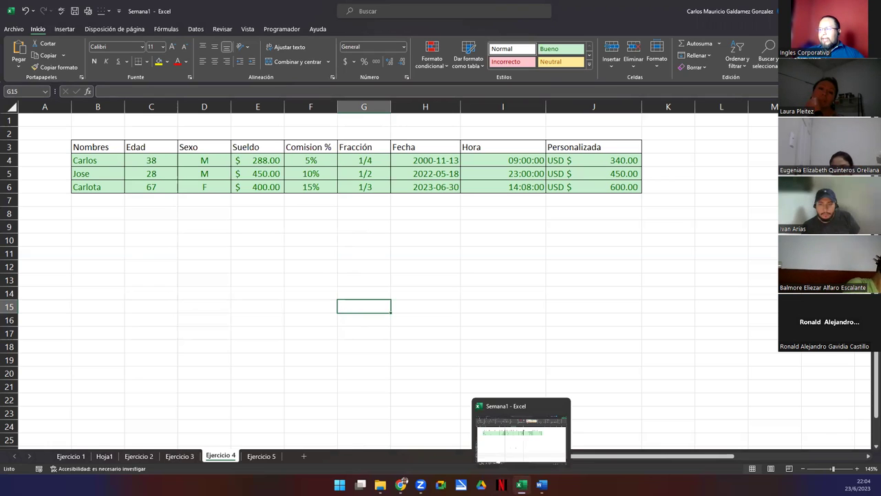
{"action": "left_click", "coordinate": [541, 484]}
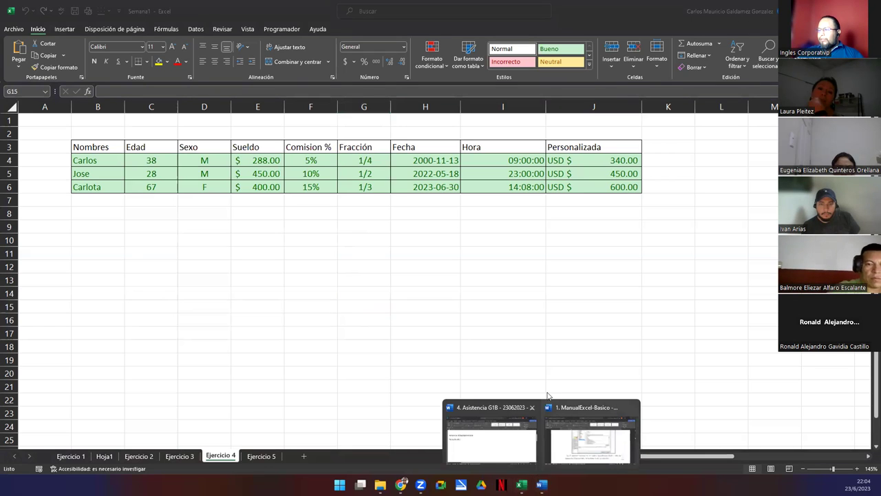
{"action": "left_click", "coordinate": [576, 448]}
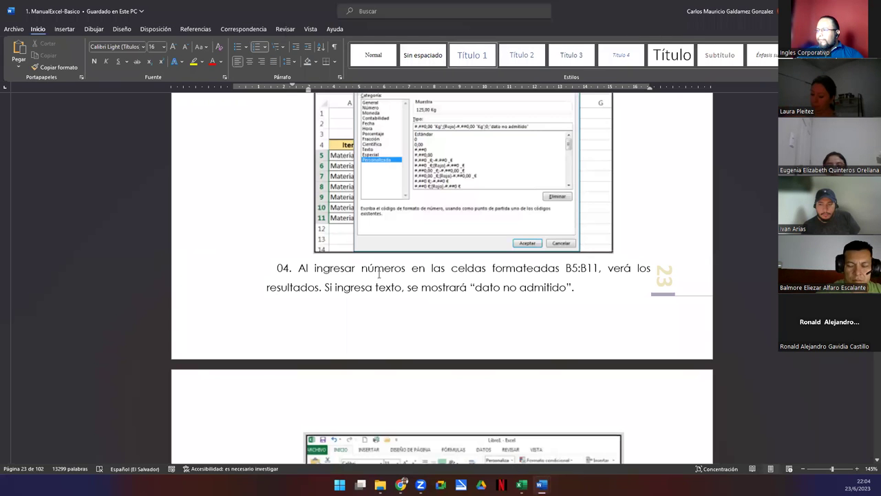
{"action": "scroll", "coordinate": [378, 276], "scroll_direction": "up", "scroll_amount": 5}
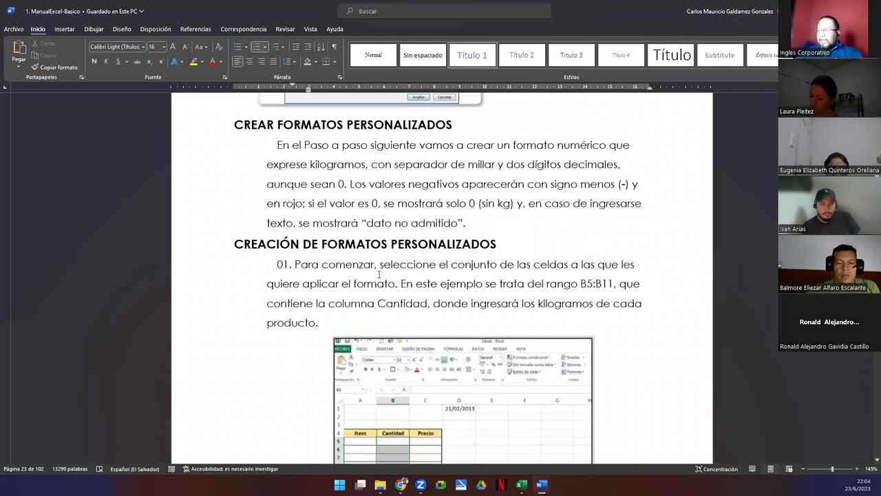
{"action": "left_click_drag", "start_coordinate": [301, 245], "coordinate": [485, 244]}
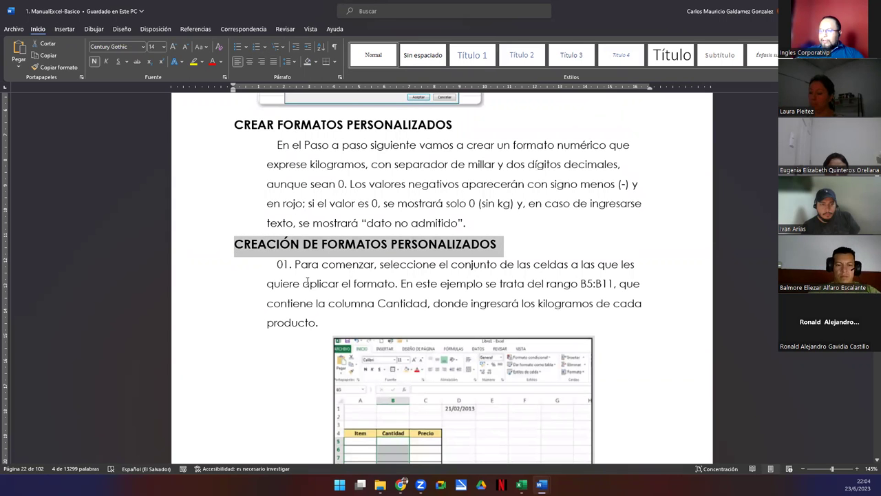
{"action": "scroll", "coordinate": [363, 288], "scroll_direction": "down", "scroll_amount": 3}
{"action": "scroll", "coordinate": [363, 287], "scroll_direction": "down", "scroll_amount": 13}
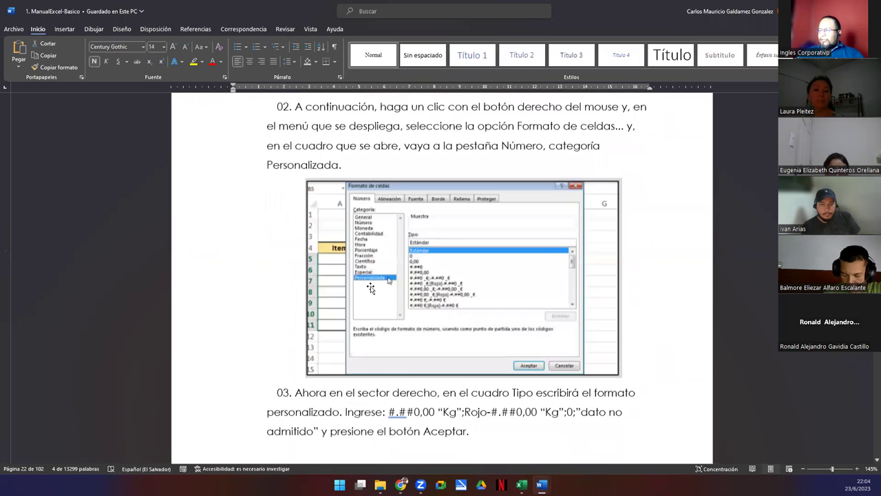
Examine steps 03 and 04 of the manual's custom-format section, including the Kg format code and the resulting Cantidad table above FORMATO AVANZADO DE FUENTES
{"action": "scroll", "coordinate": [409, 264], "scroll_direction": "down", "scroll_amount": 12}
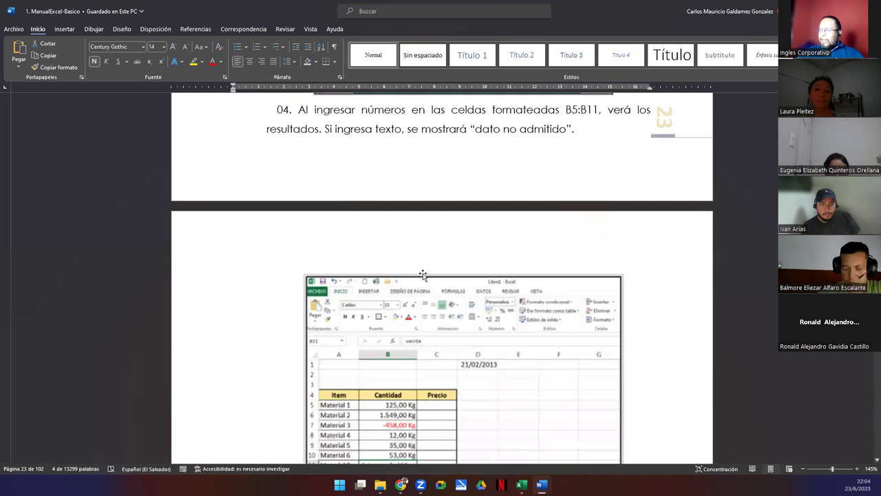
{"action": "scroll", "coordinate": [447, 281], "scroll_direction": "up", "scroll_amount": 20}
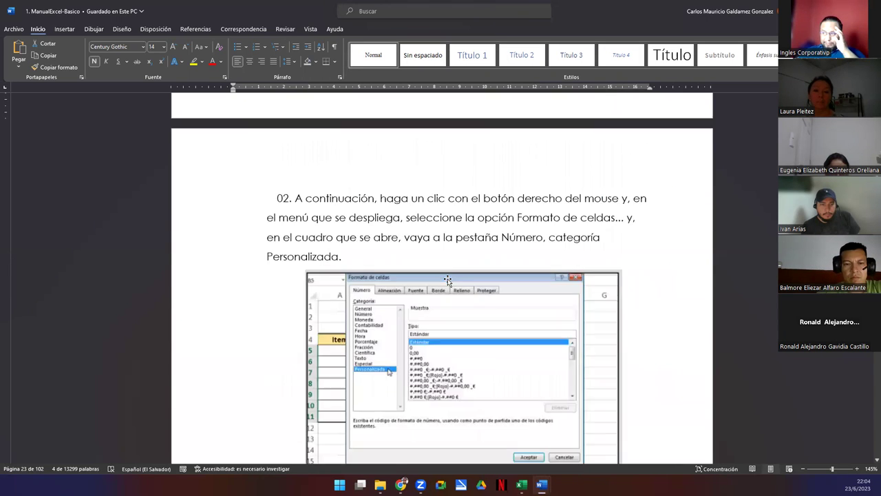
{"action": "scroll", "coordinate": [451, 281], "scroll_direction": "down", "scroll_amount": 10}
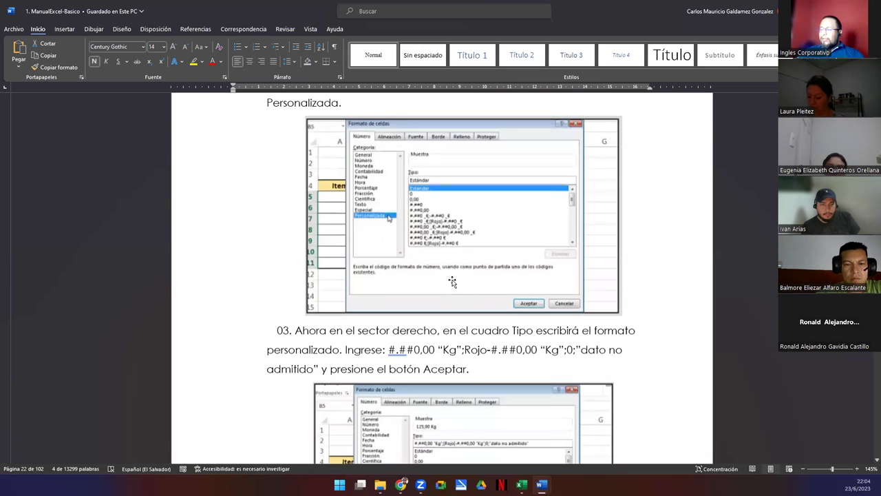
{"action": "scroll", "coordinate": [446, 276], "scroll_direction": "up", "scroll_amount": 3}
{"action": "scroll", "coordinate": [446, 276], "scroll_direction": "down", "scroll_amount": 8}
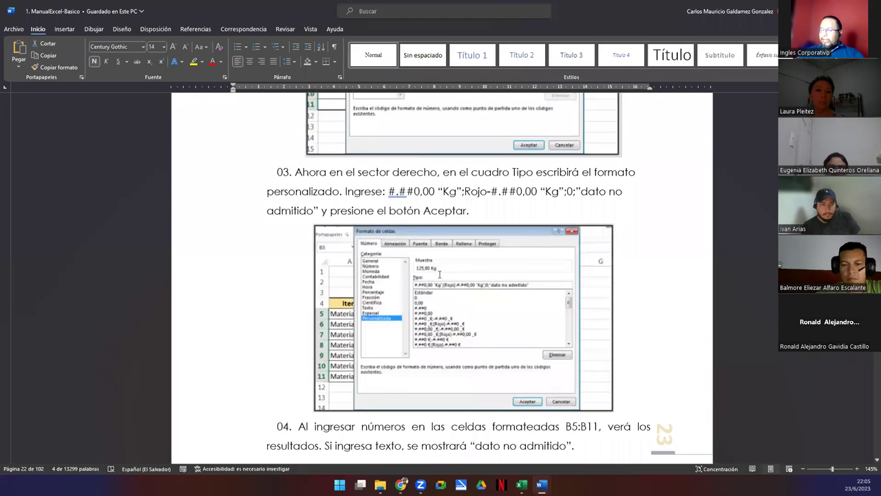
{"action": "scroll", "coordinate": [446, 276], "scroll_direction": "down", "scroll_amount": 8}
{"action": "scroll", "coordinate": [458, 278], "scroll_direction": "up", "scroll_amount": 4}
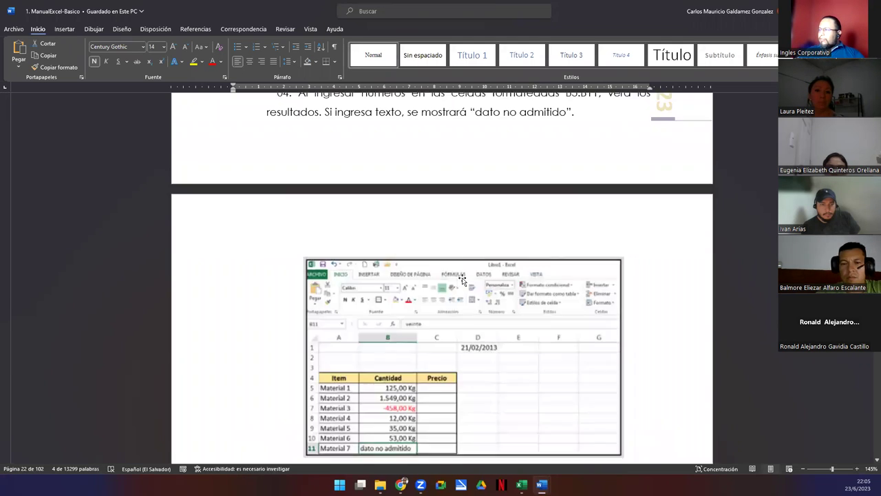
{"action": "scroll", "coordinate": [467, 281], "scroll_direction": "down", "scroll_amount": 8}
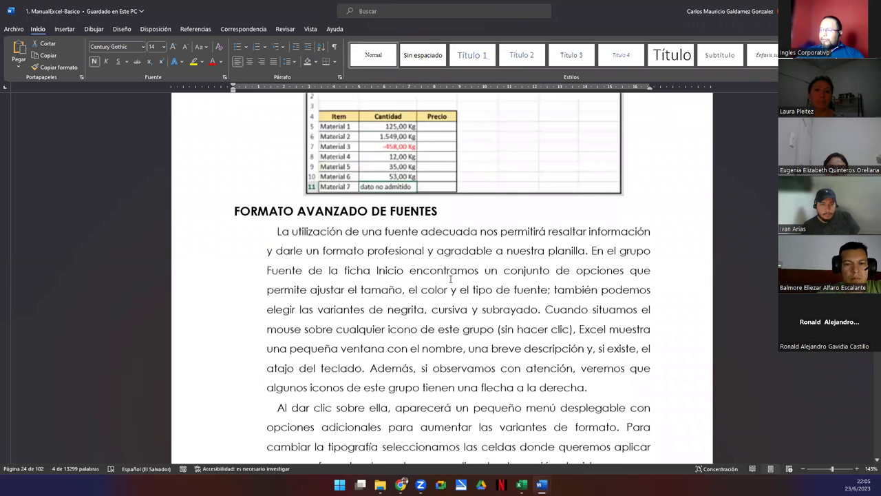
{"action": "scroll", "coordinate": [385, 237], "scroll_direction": "up", "scroll_amount": 4}
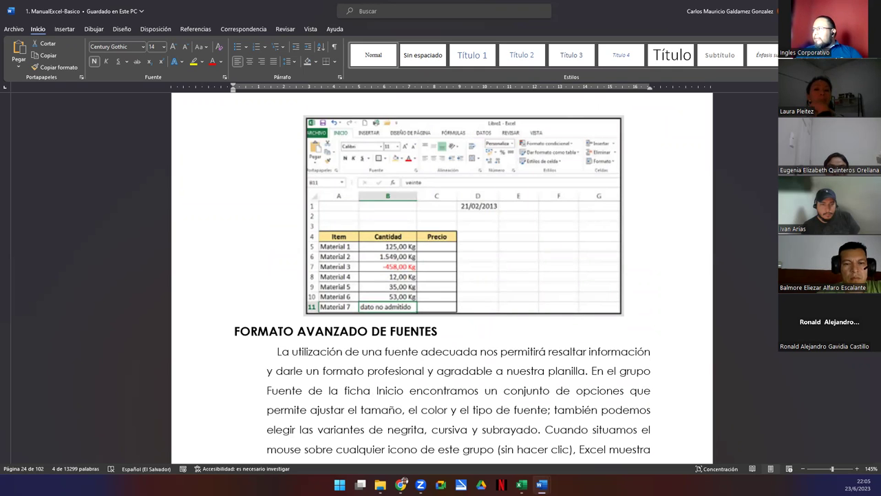
Switch to the Sesión04 presentation in Canva, show it full screen and advance past the Preguntas slide
{"action": "key", "text": "alt+Tab"}
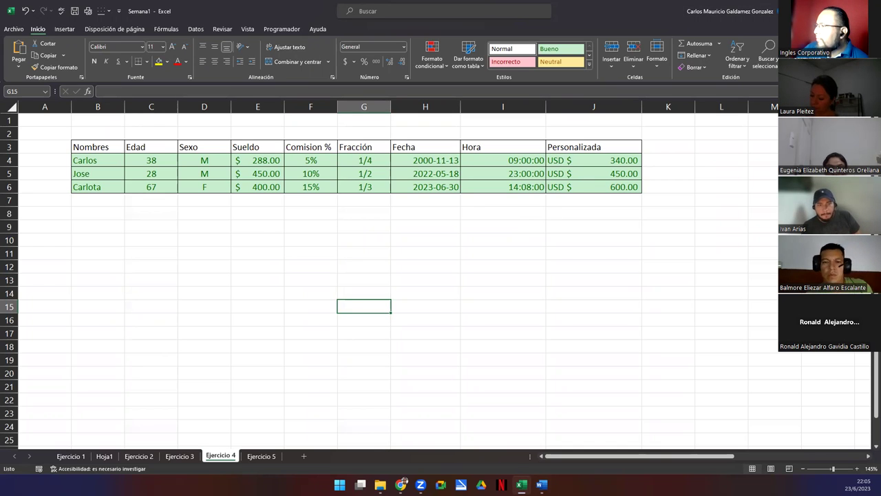
{"action": "key", "text": "alt+Tab"}
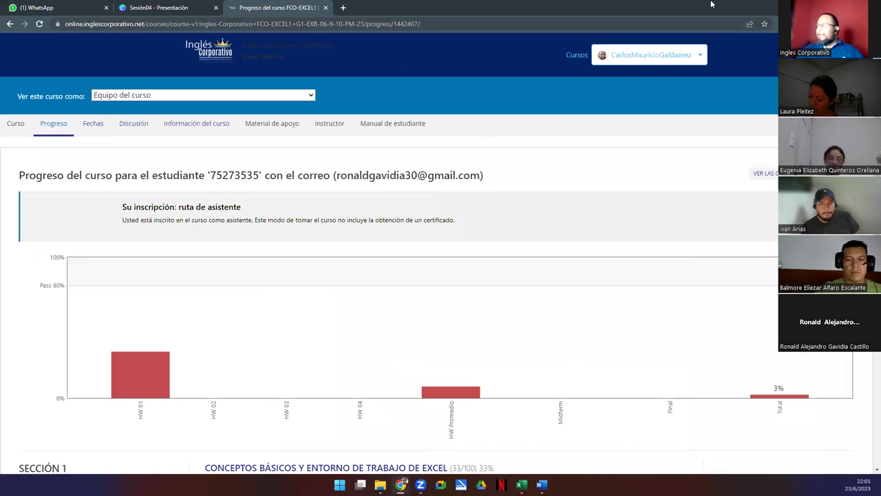
{"action": "left_click", "coordinate": [190, 8]}
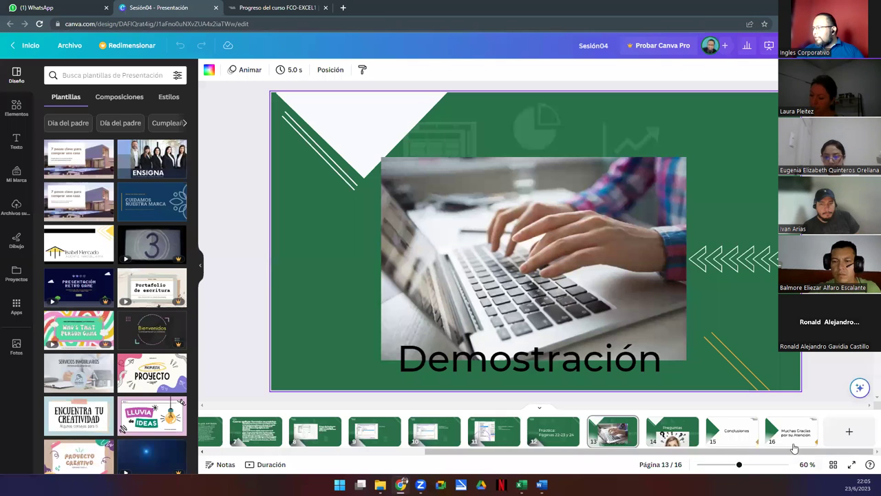
{"action": "left_click", "coordinate": [852, 464]}
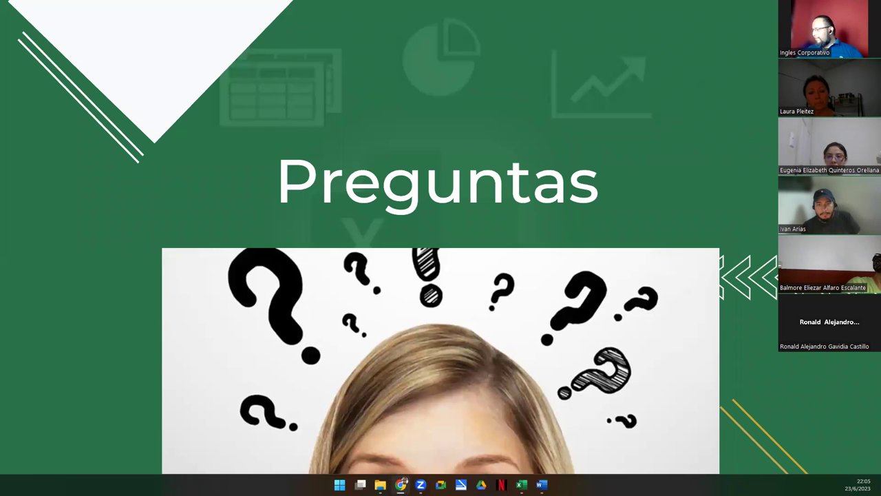
{"action": "left_click", "coordinate": [773, 243]}
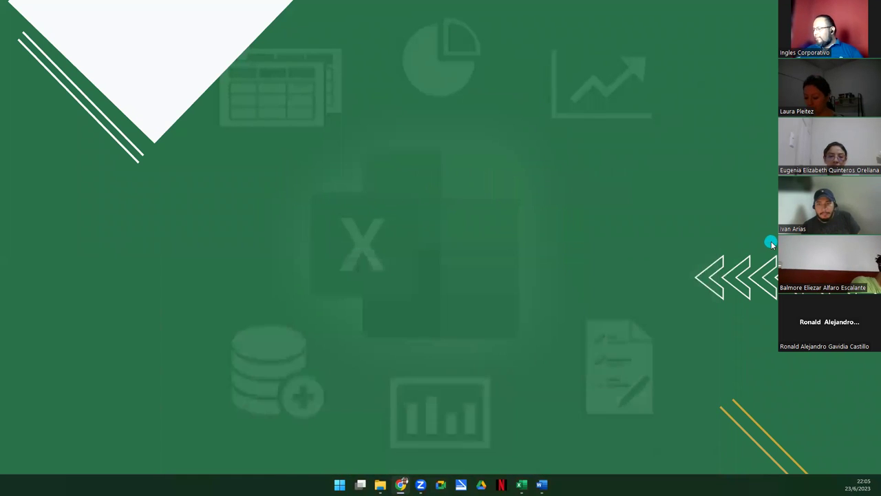